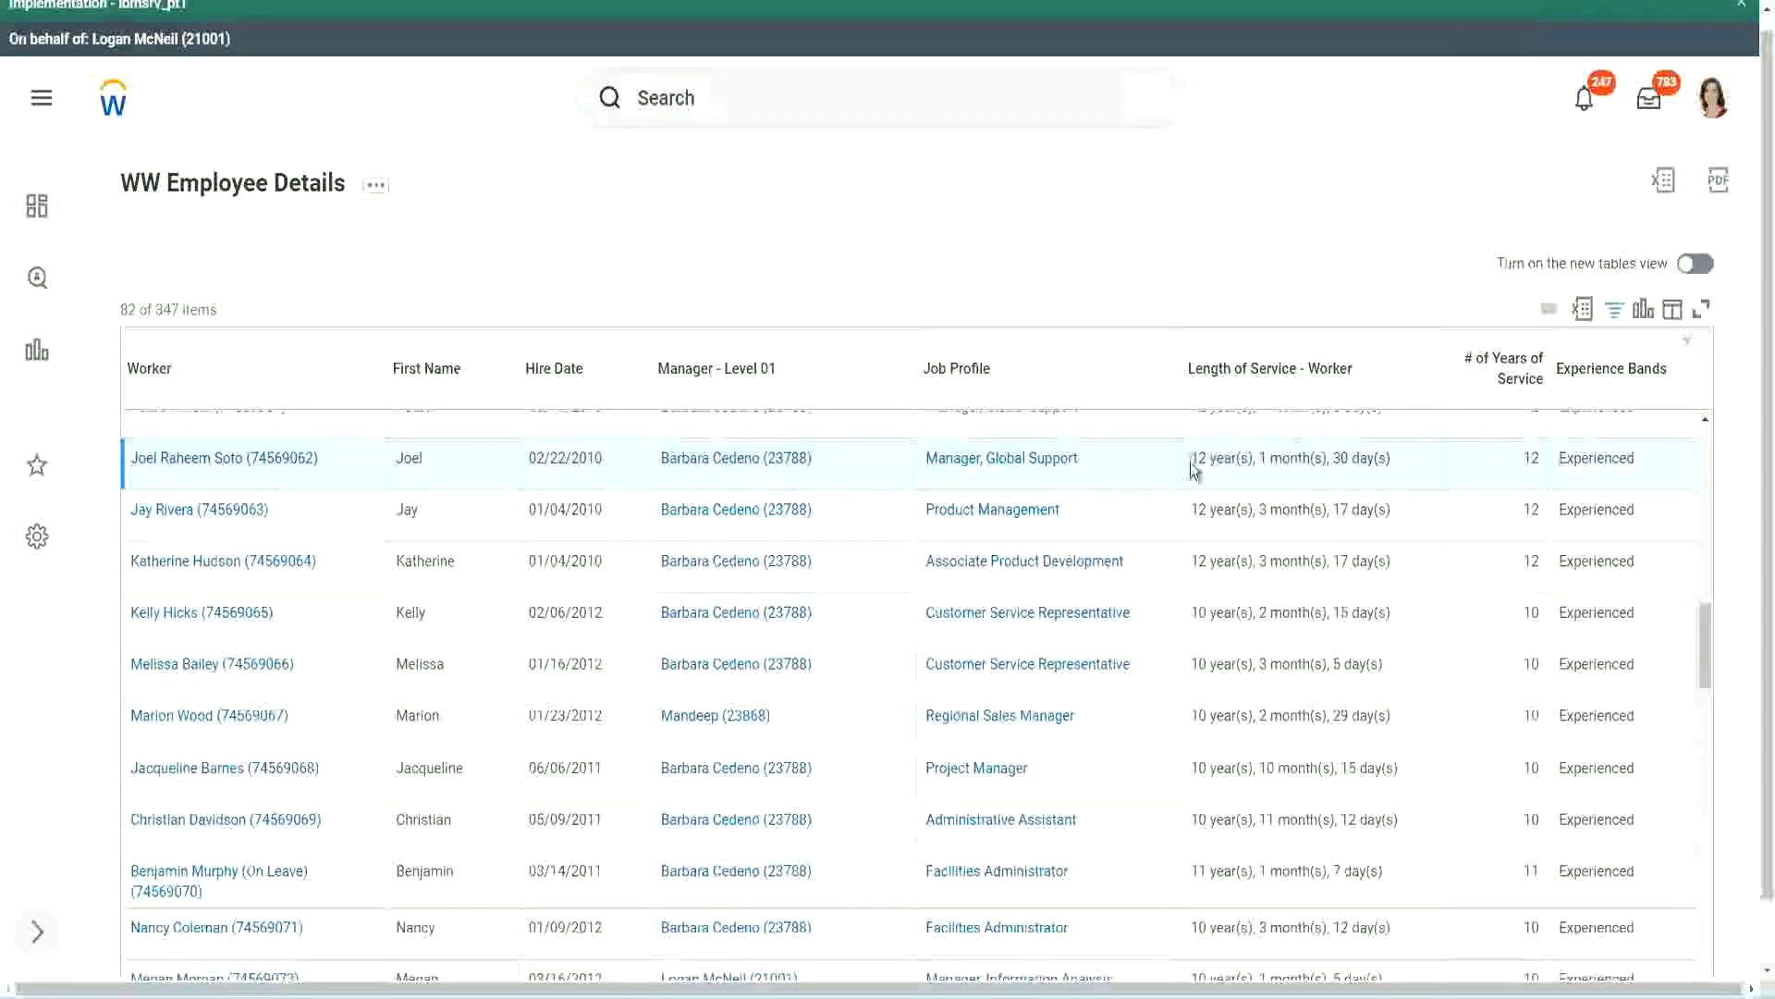
# - Examine the years, months and days of service and the years count for the Manager, Global Support hired 02/22/2010
pyautogui.moveTo(1191, 459); pyautogui.dragTo(1199, 459)
pyautogui.click(1250, 456)
pyautogui.doubleClick(1194, 458)
pyautogui.doubleClick(1263, 457)
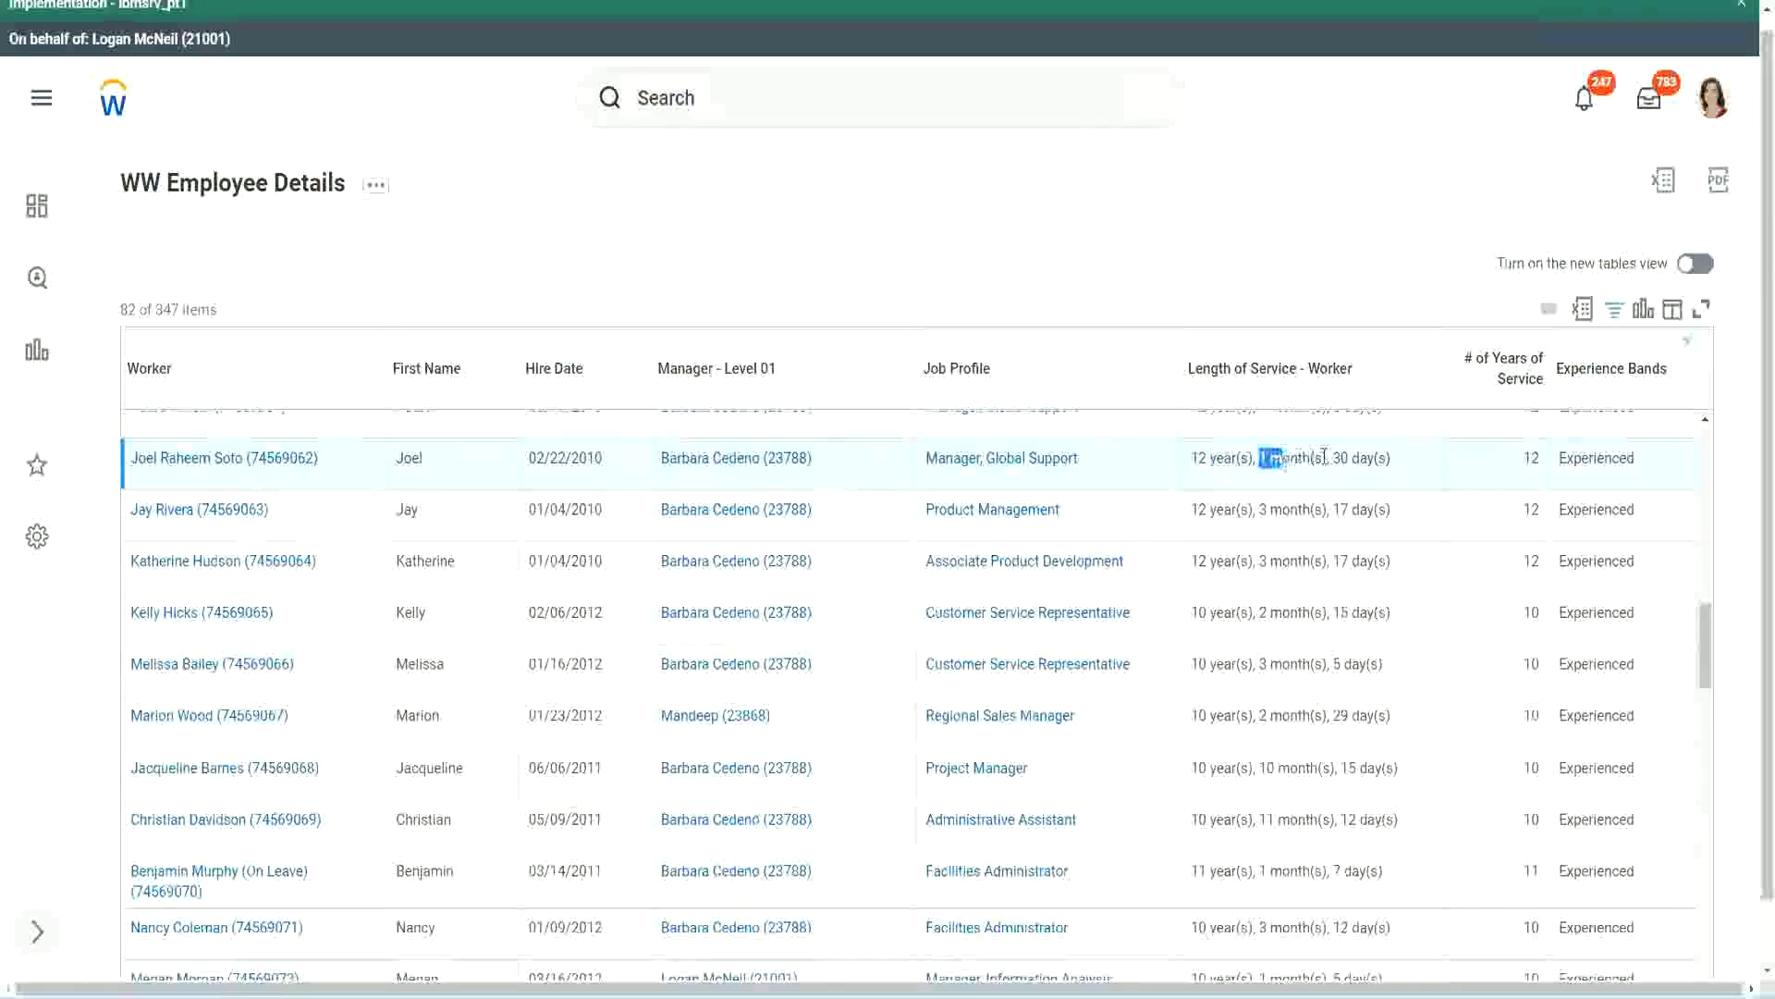
pyautogui.doubleClick(1341, 458)
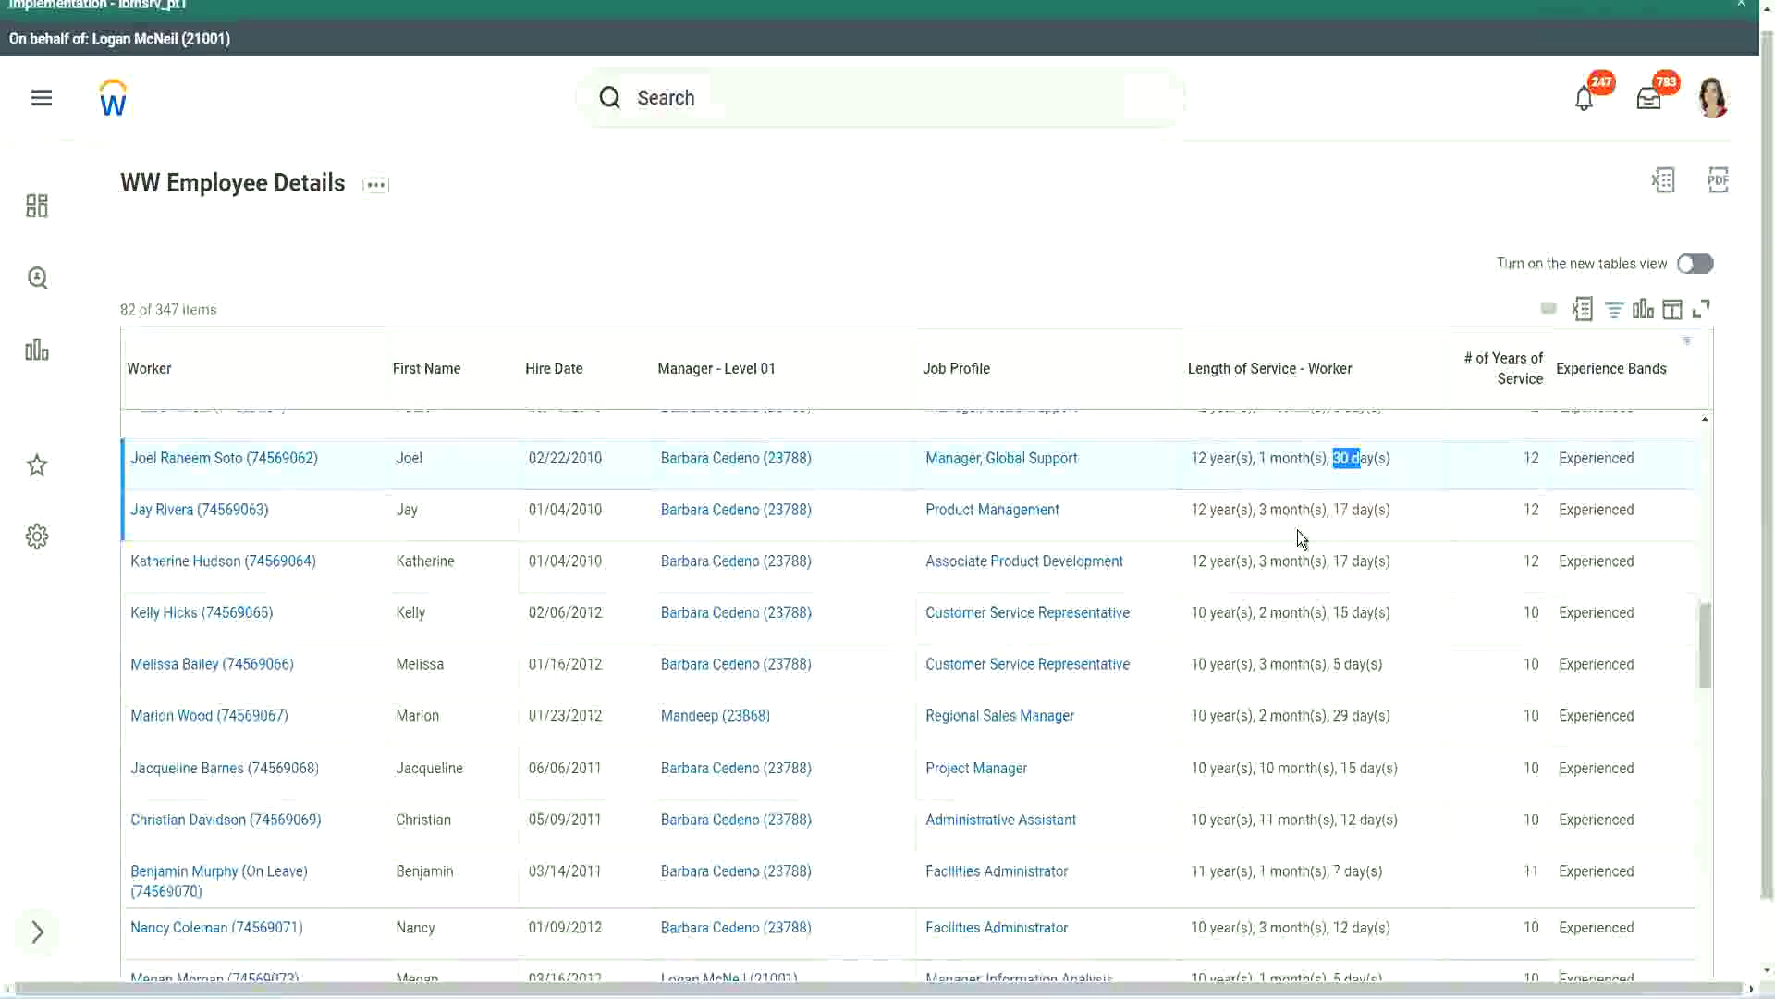
pyautogui.doubleClick(1537, 457)
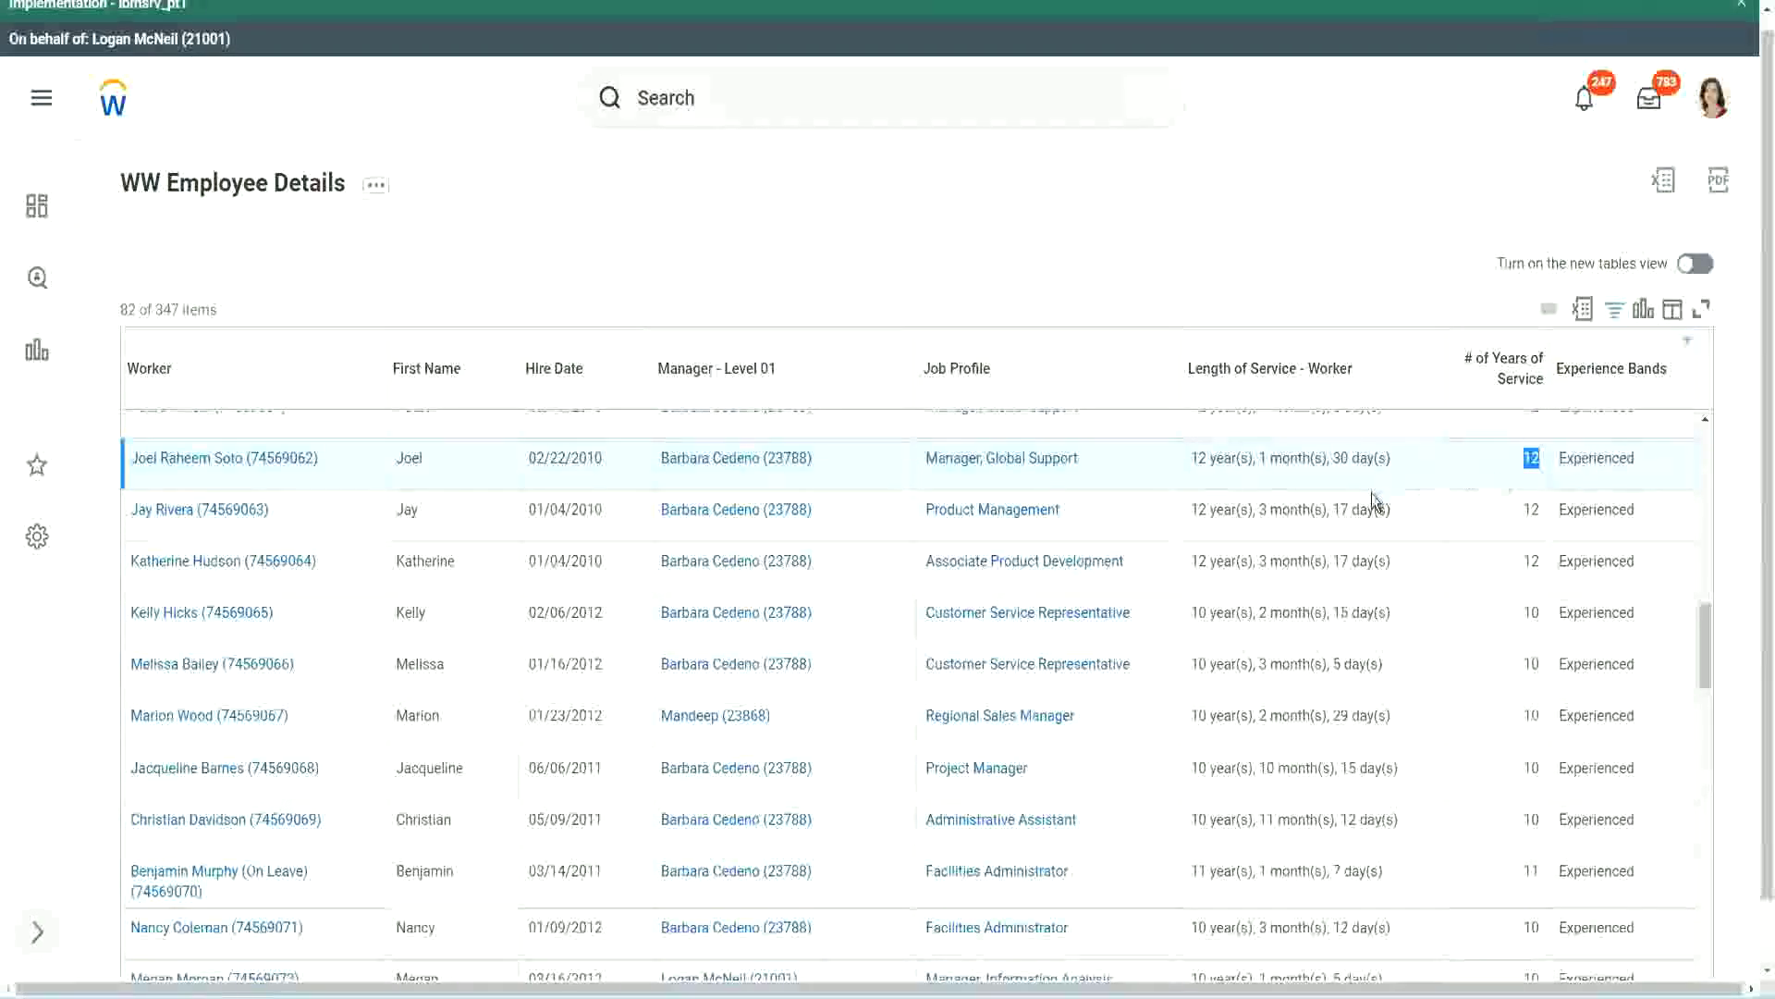
# - Examine the length of service and the years count for the Administrative Assistant hired 05/09/2011
pyautogui.click(1225, 821)
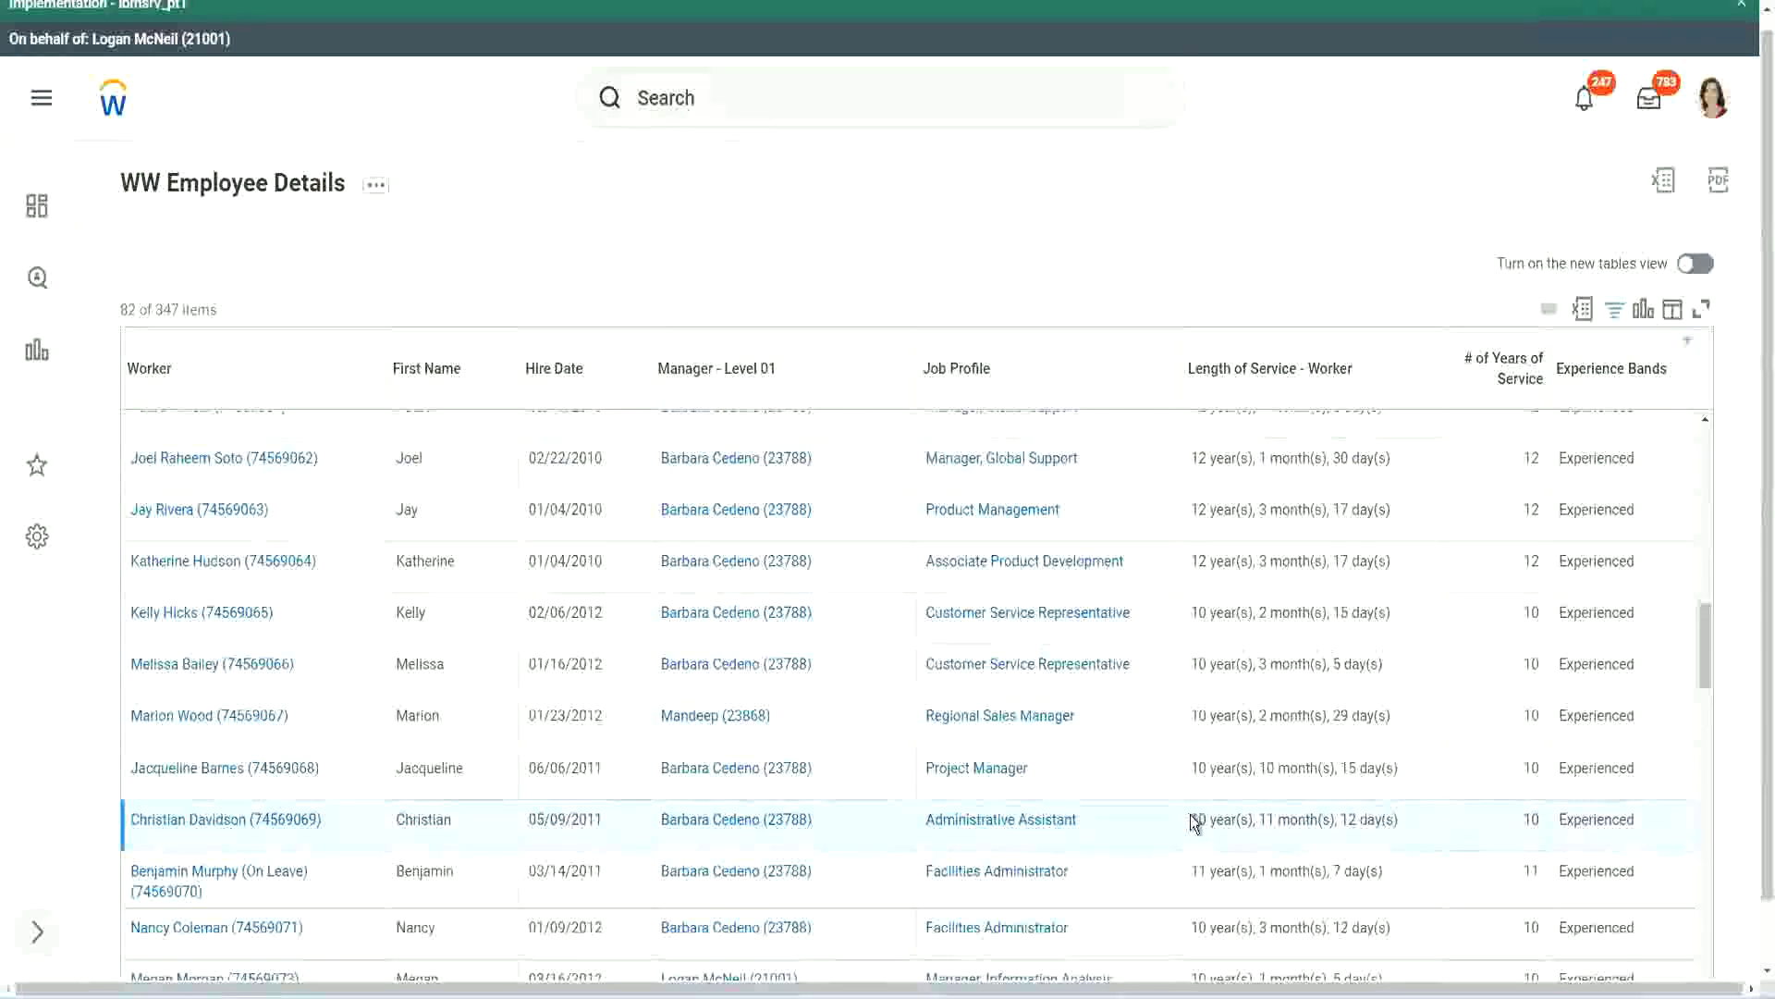
pyautogui.moveTo(1260, 817); pyautogui.dragTo(1376, 819)
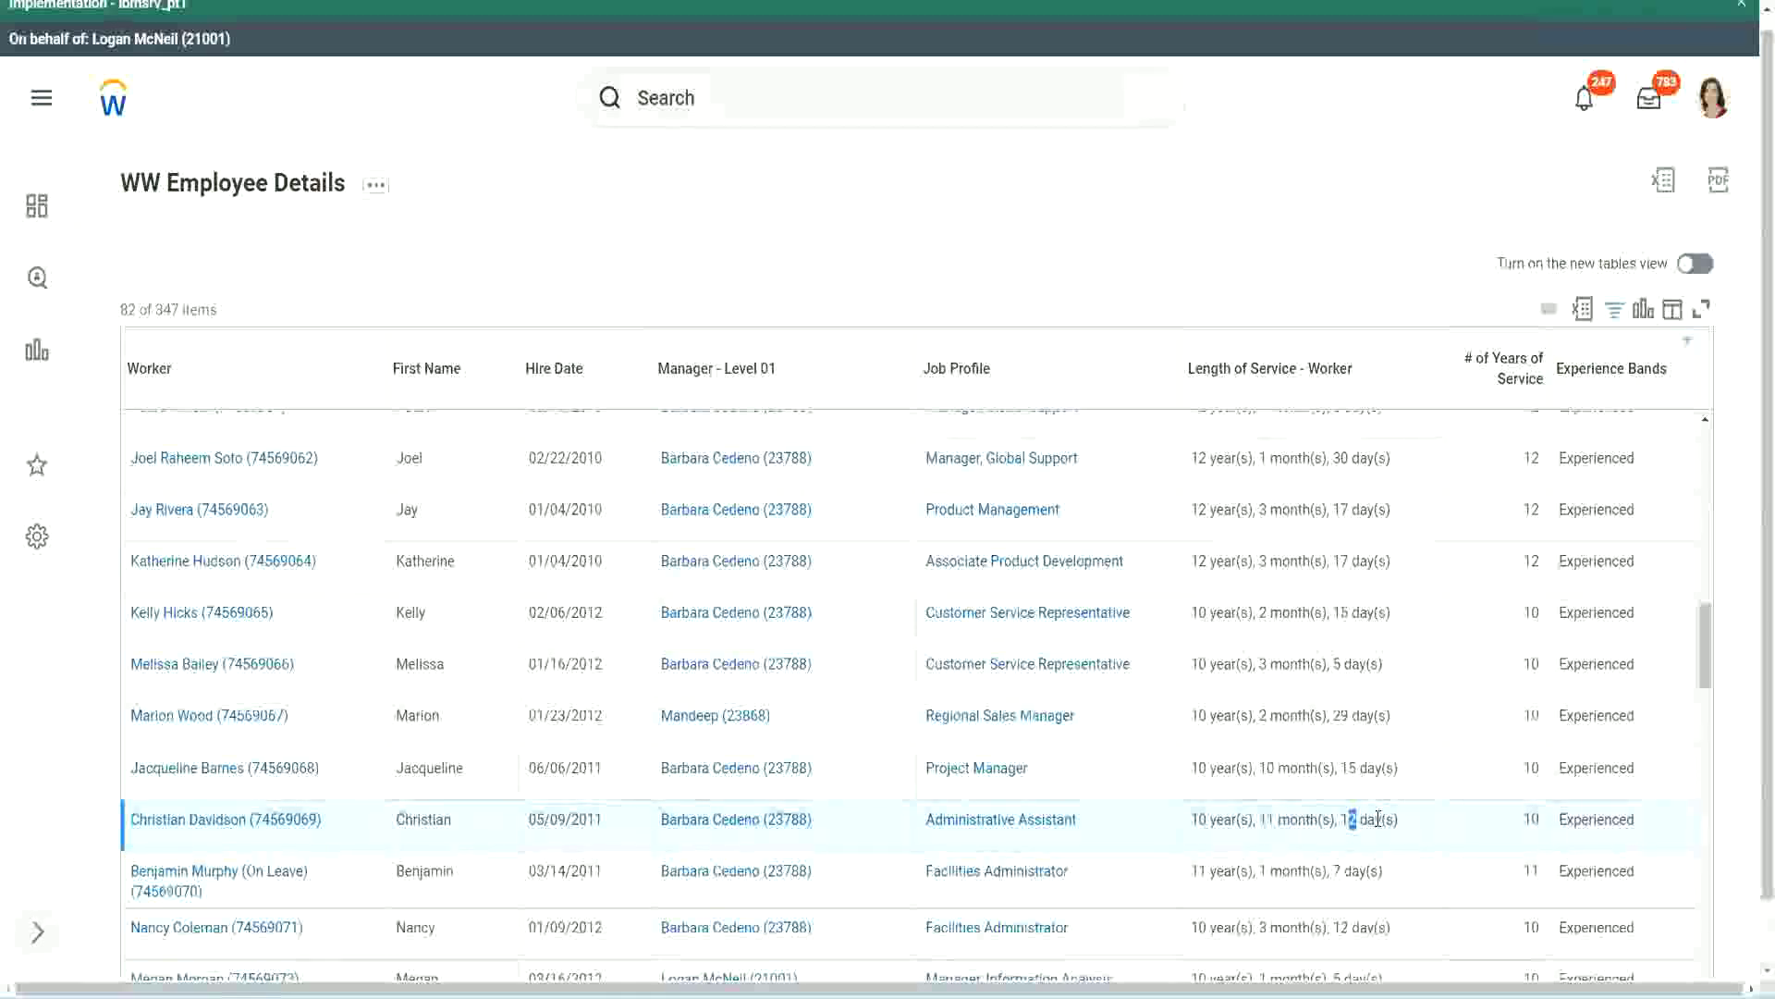
pyautogui.click(1378, 819)
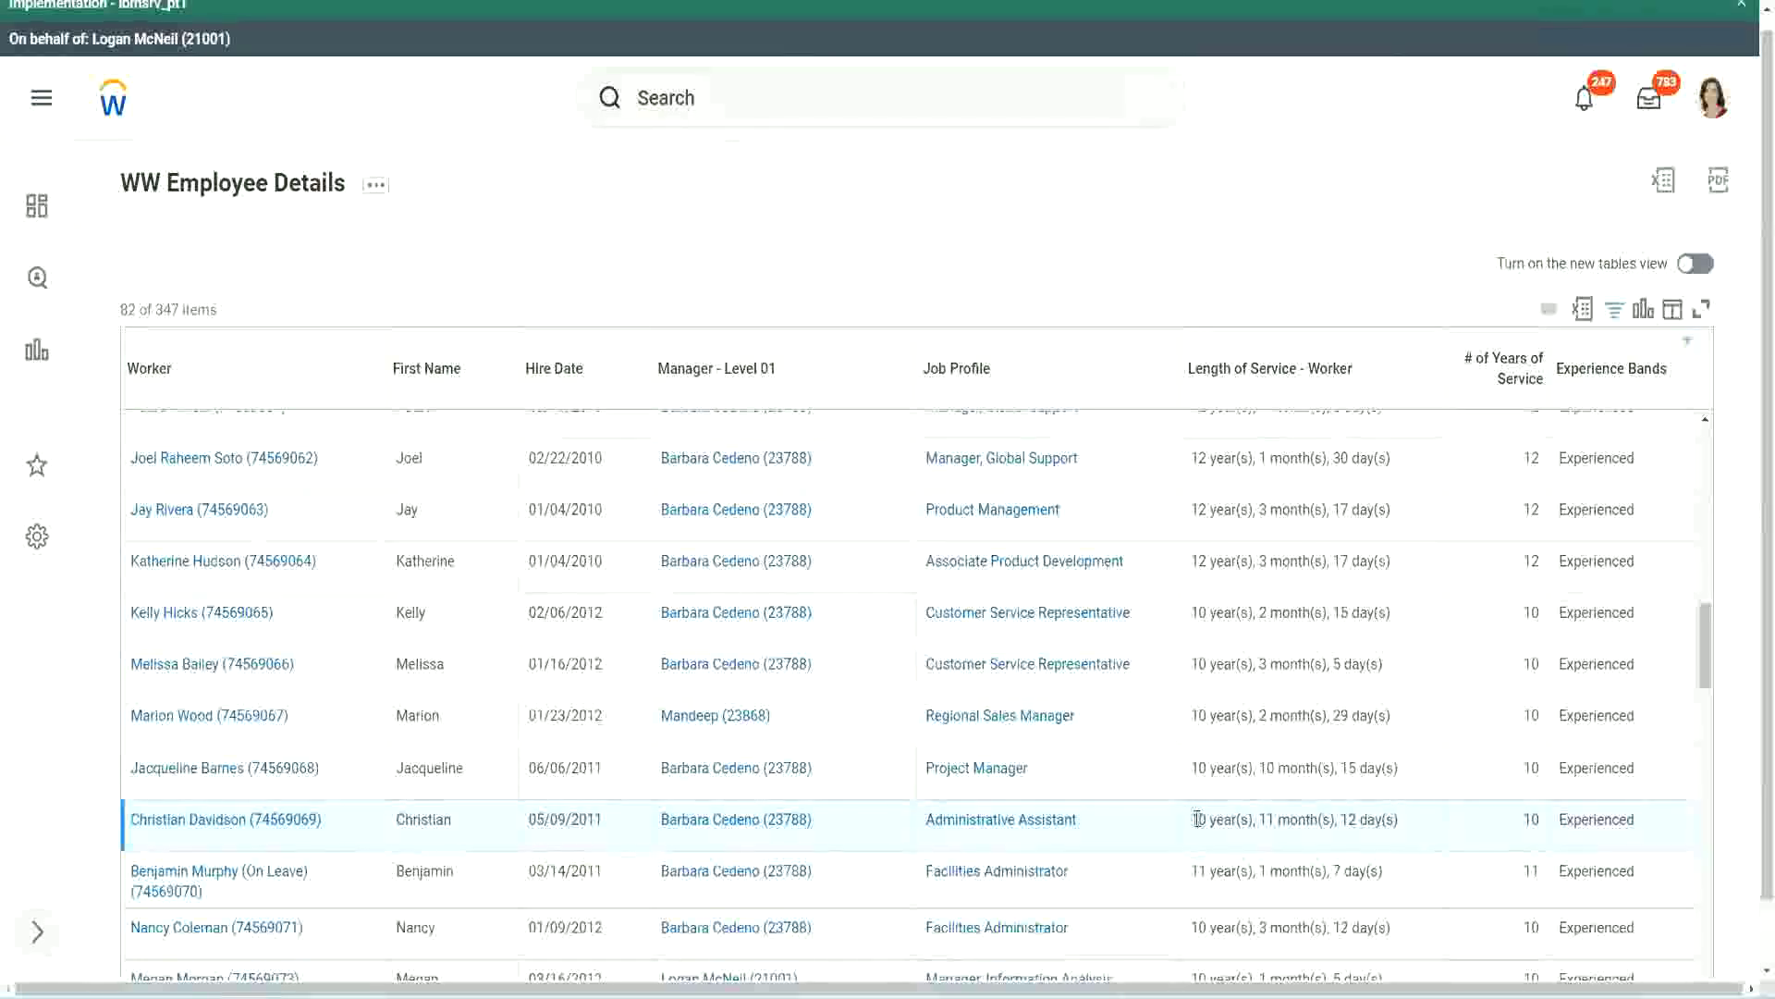
pyautogui.doubleClick(1530, 819)
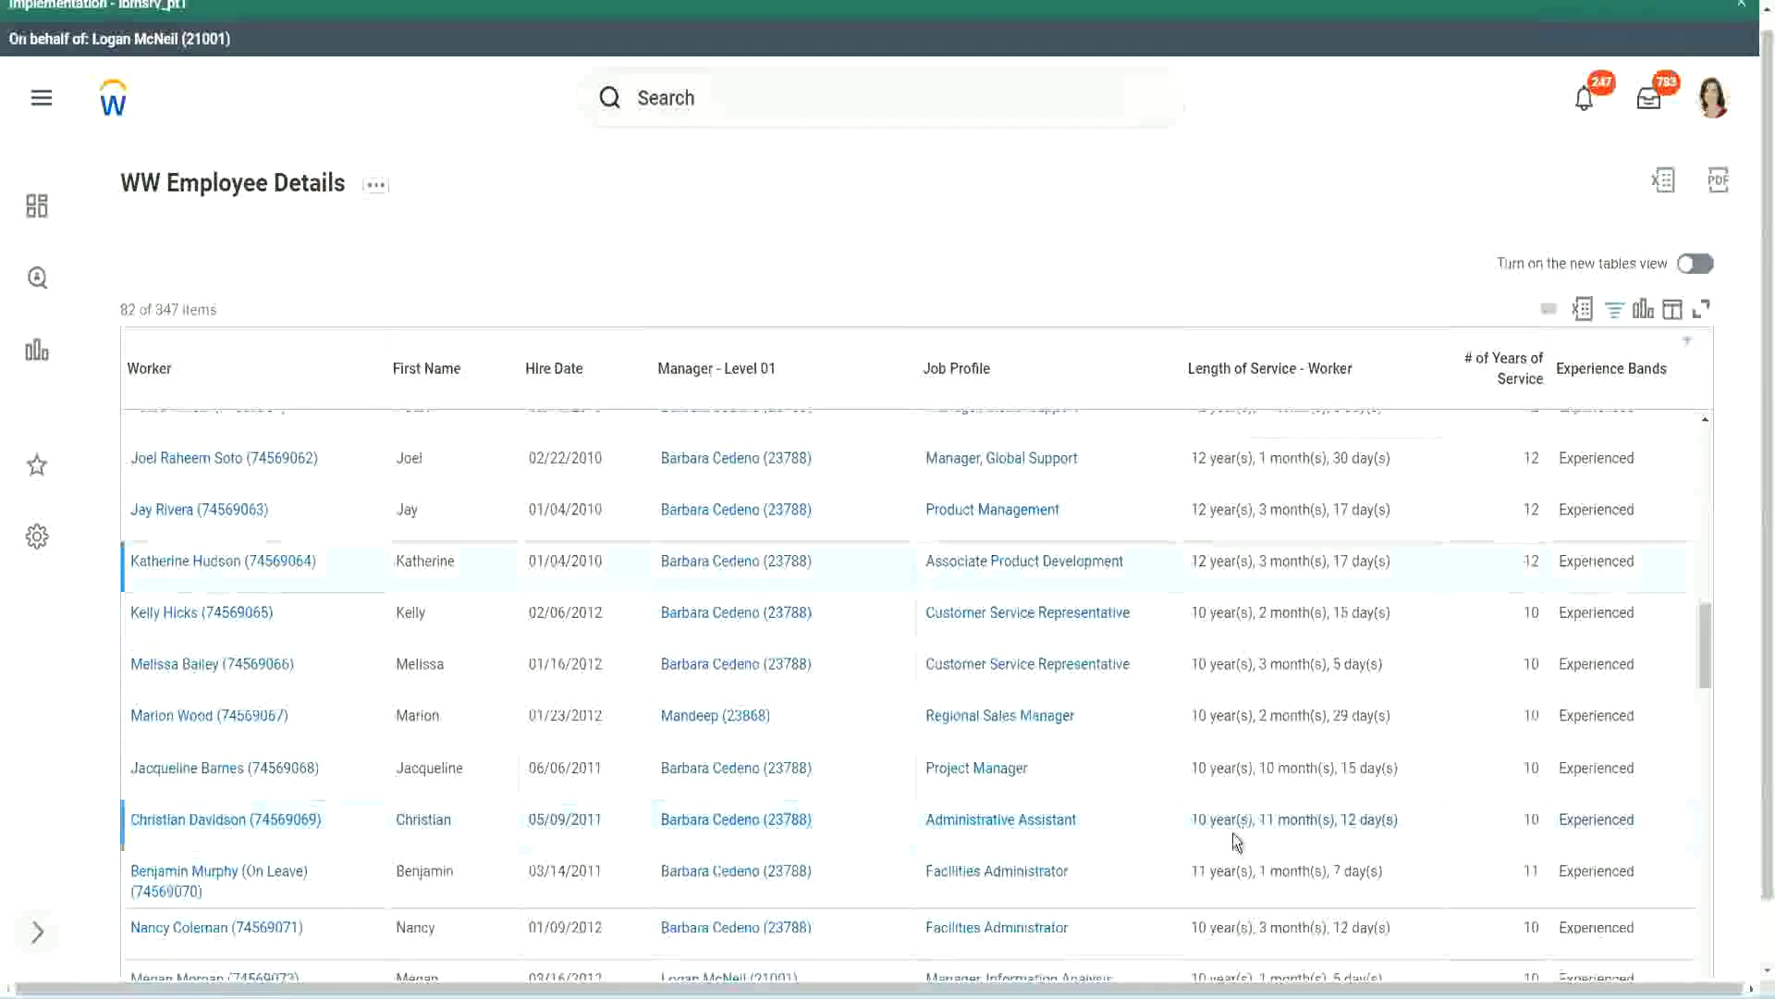
pyautogui.doubleClick(1199, 819)
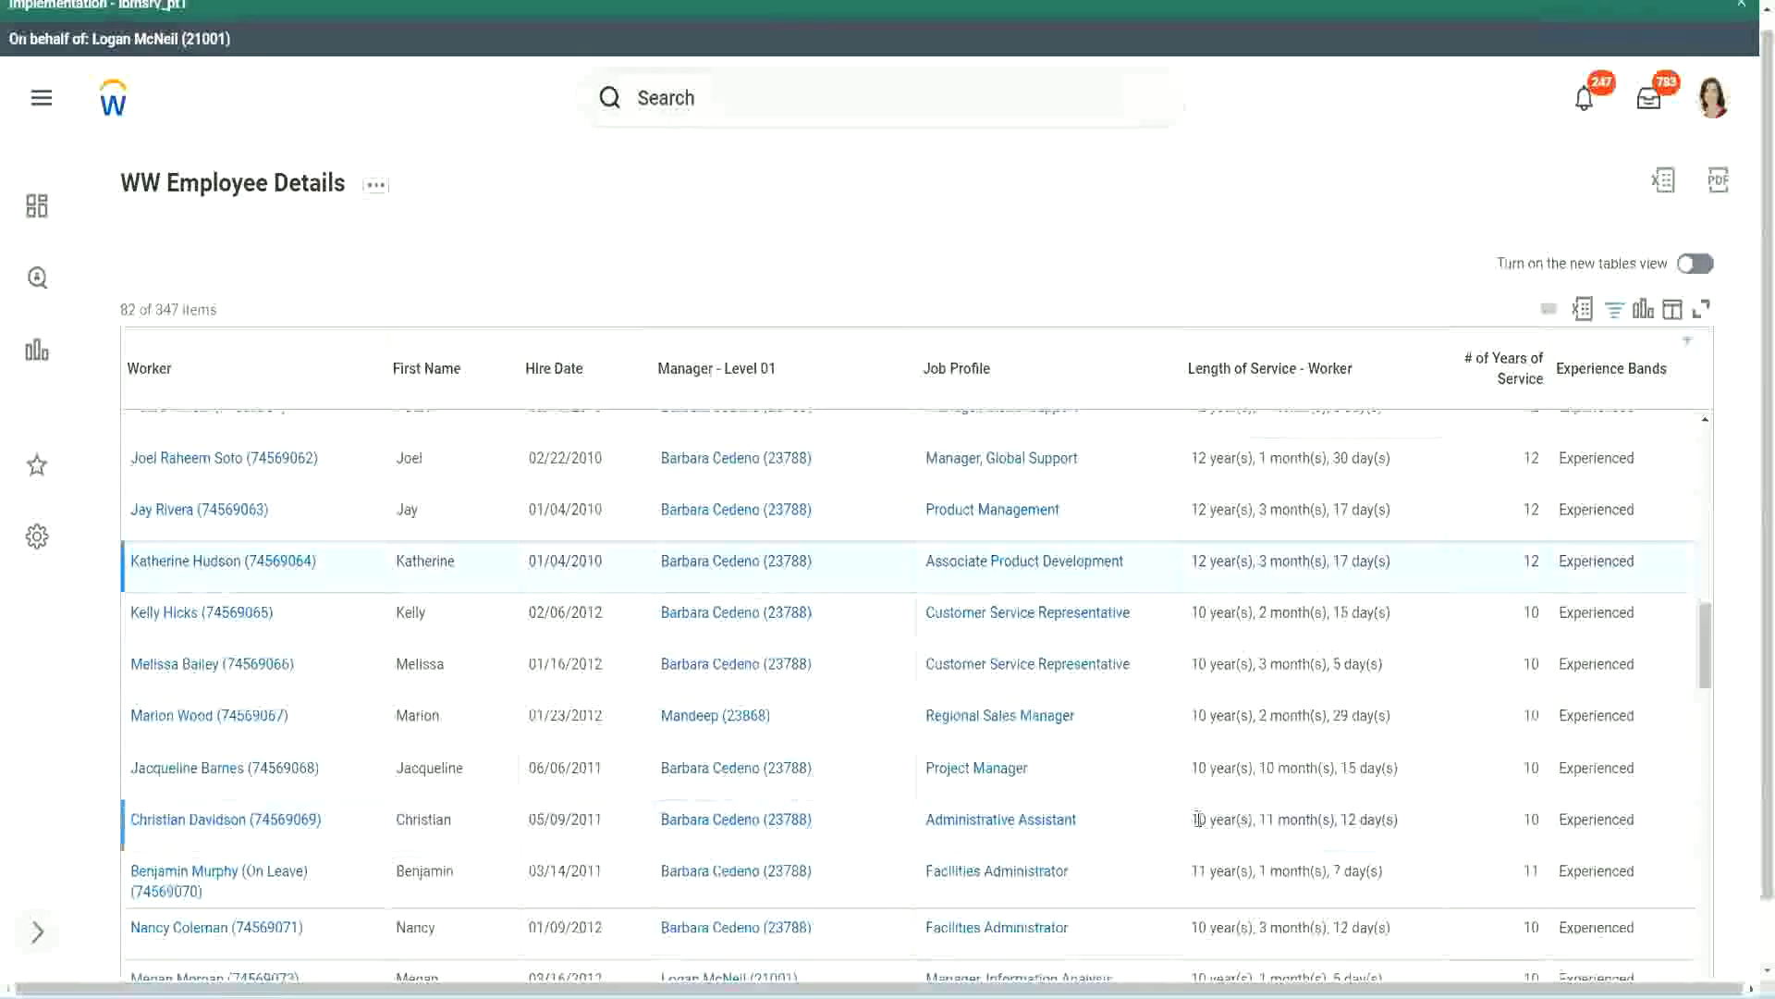
pyautogui.click(1341, 814)
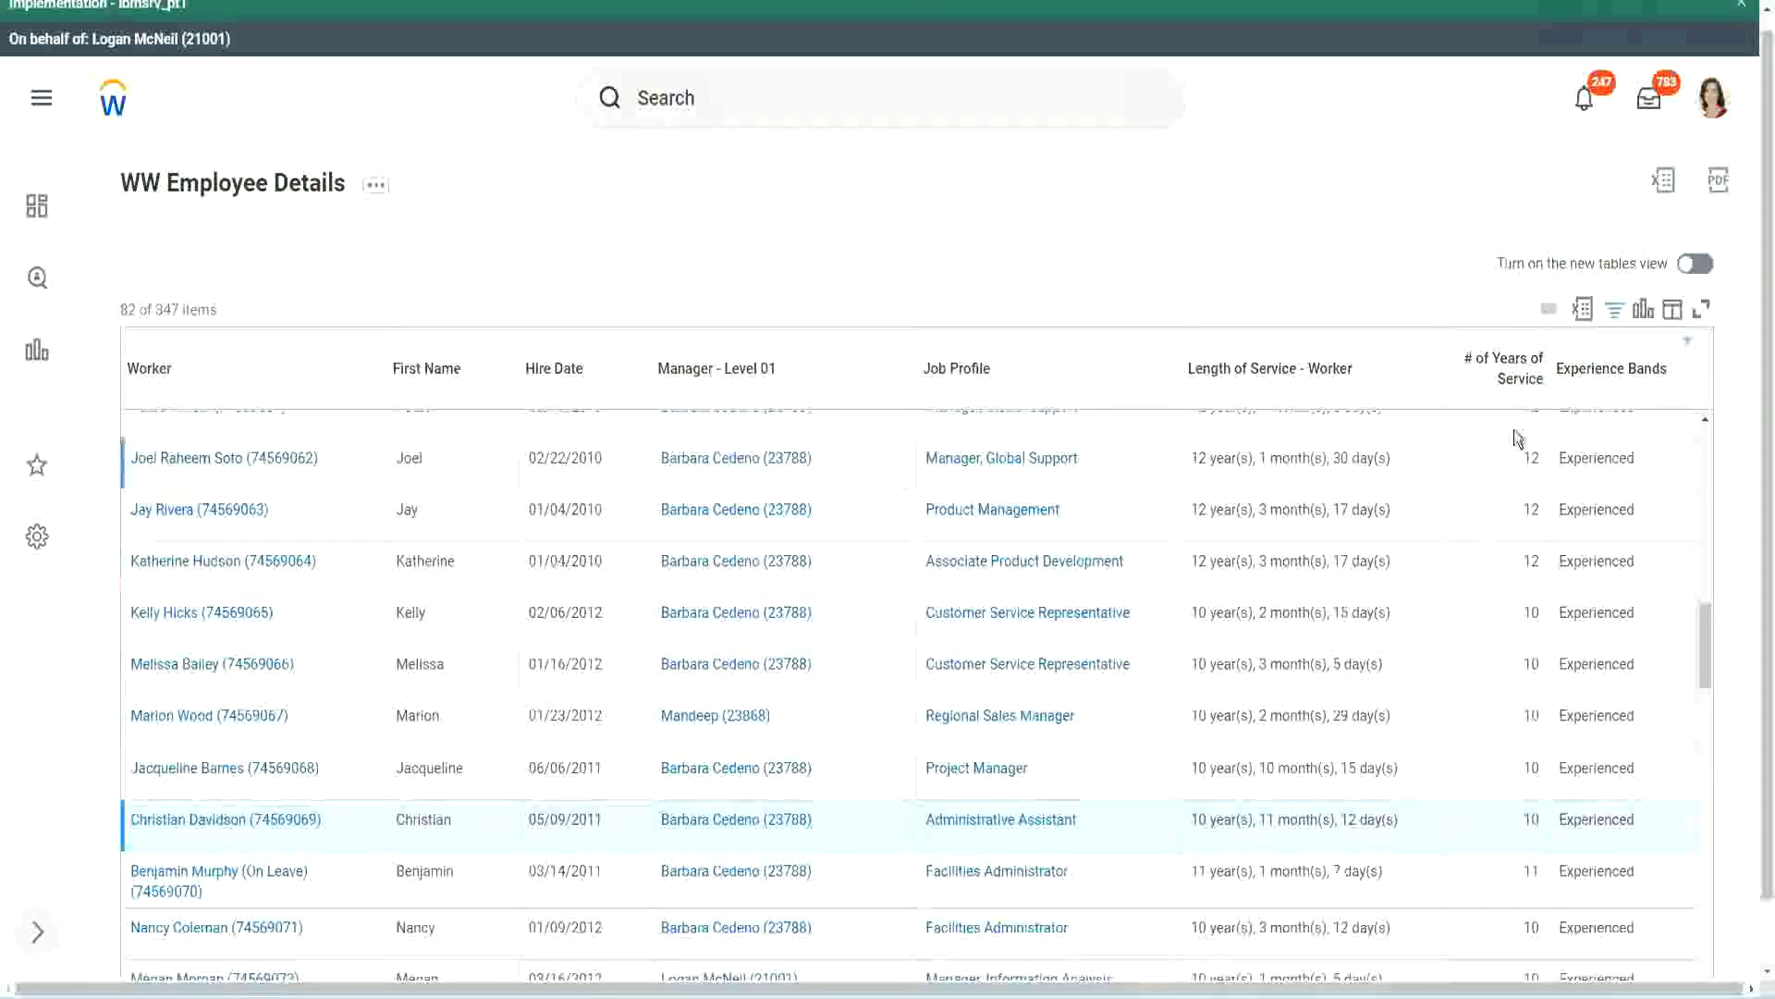
# - Compare the Length of Service text with # of Years of Service across the Global Support manager, Administrative Assistant and Project Manager rows
pyautogui.moveTo(1523, 459); pyautogui.dragTo(1540, 459)
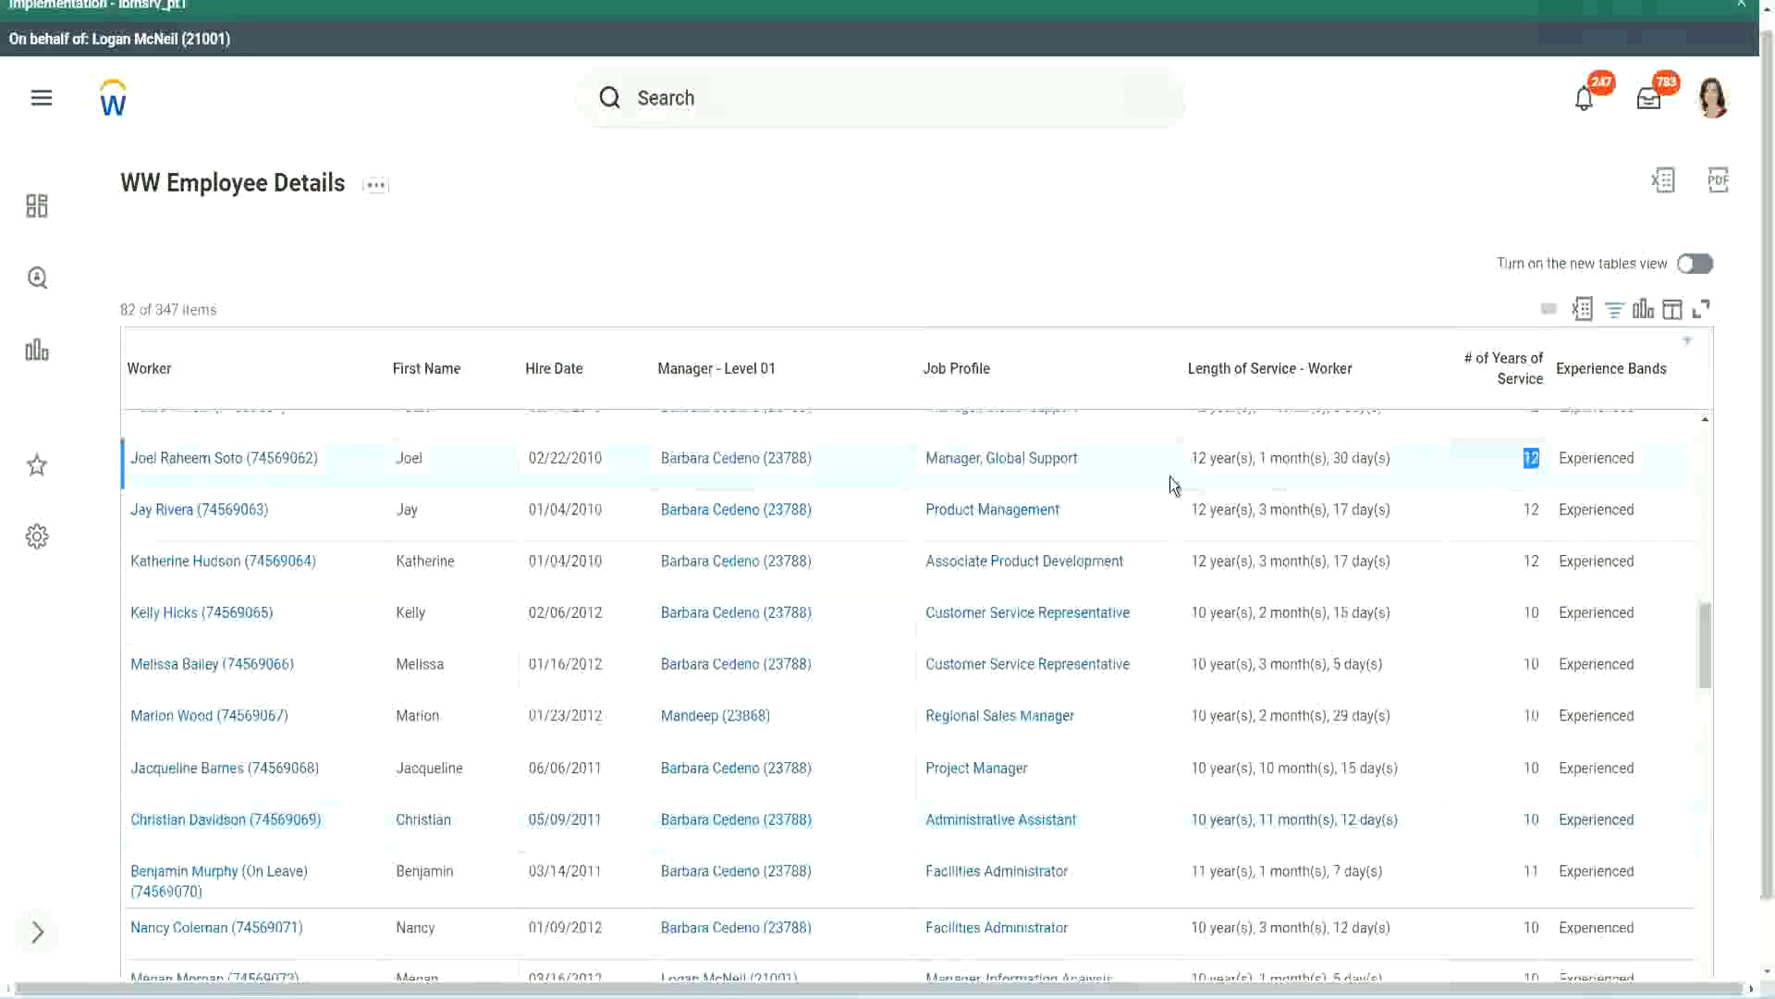
pyautogui.moveTo(1191, 458); pyautogui.dragTo(1420, 459)
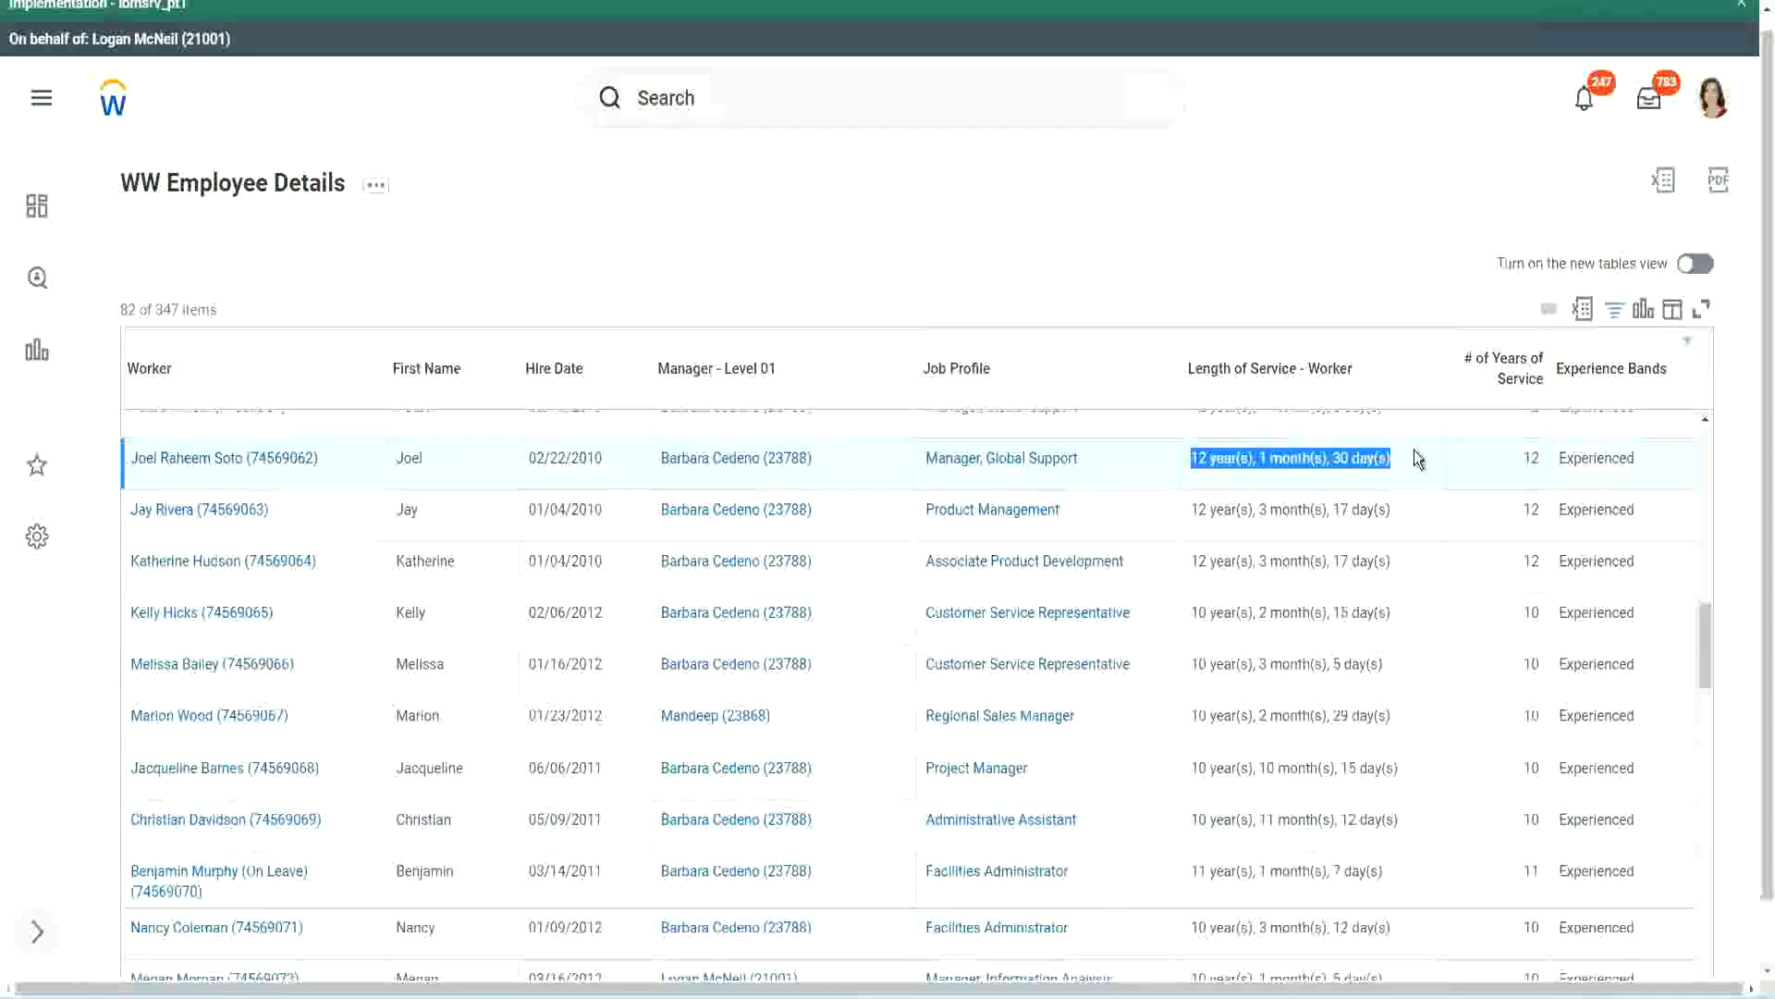
pyautogui.click(1378, 817)
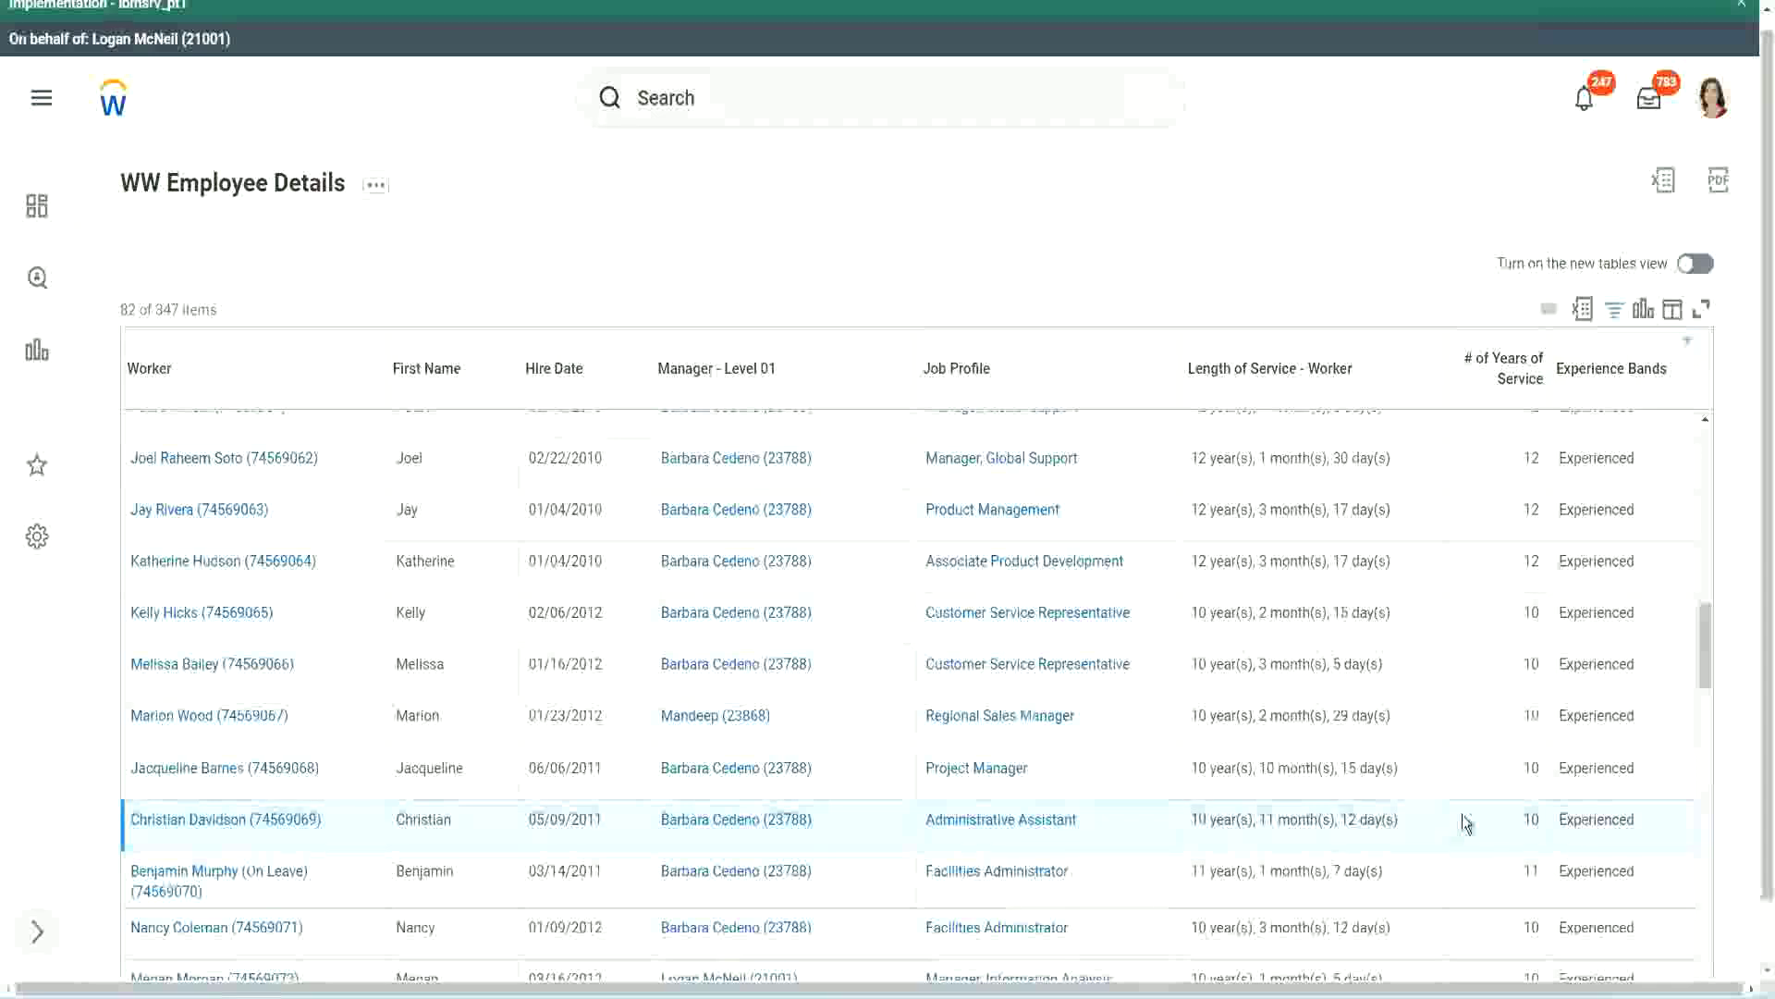
pyautogui.doubleClick(1533, 818)
pyautogui.click(1466, 825)
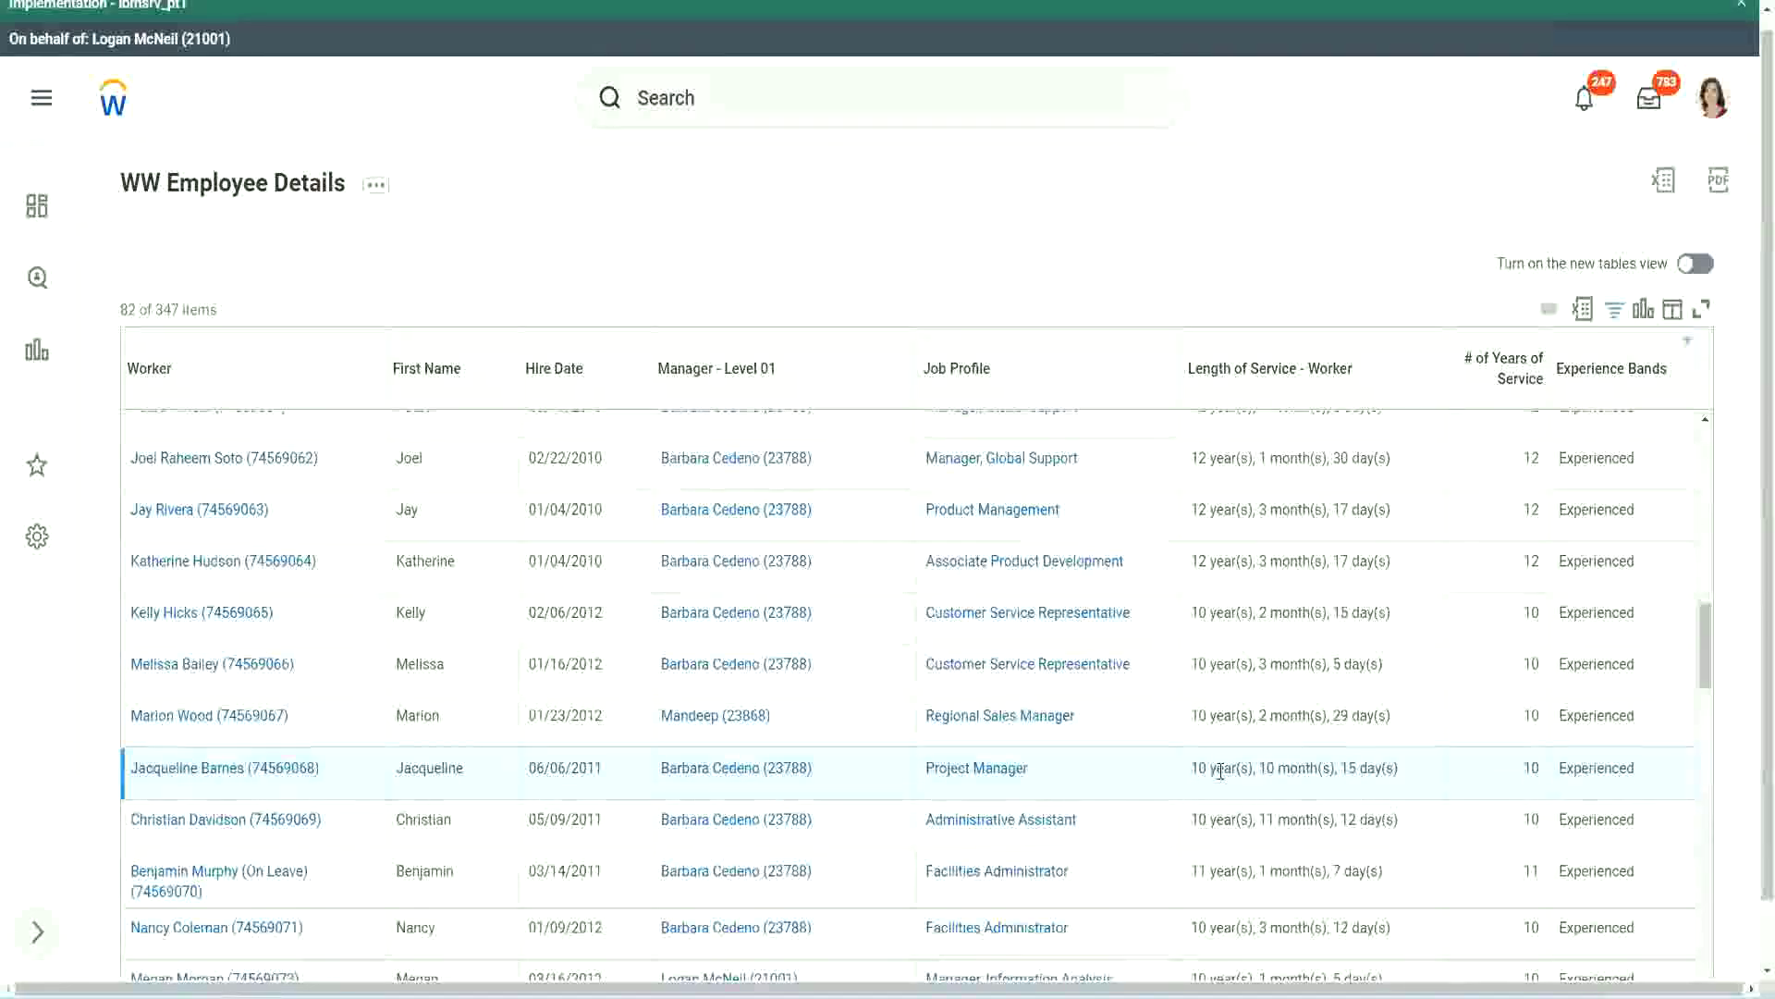
pyautogui.doubleClick(1268, 768)
pyautogui.click(1326, 769)
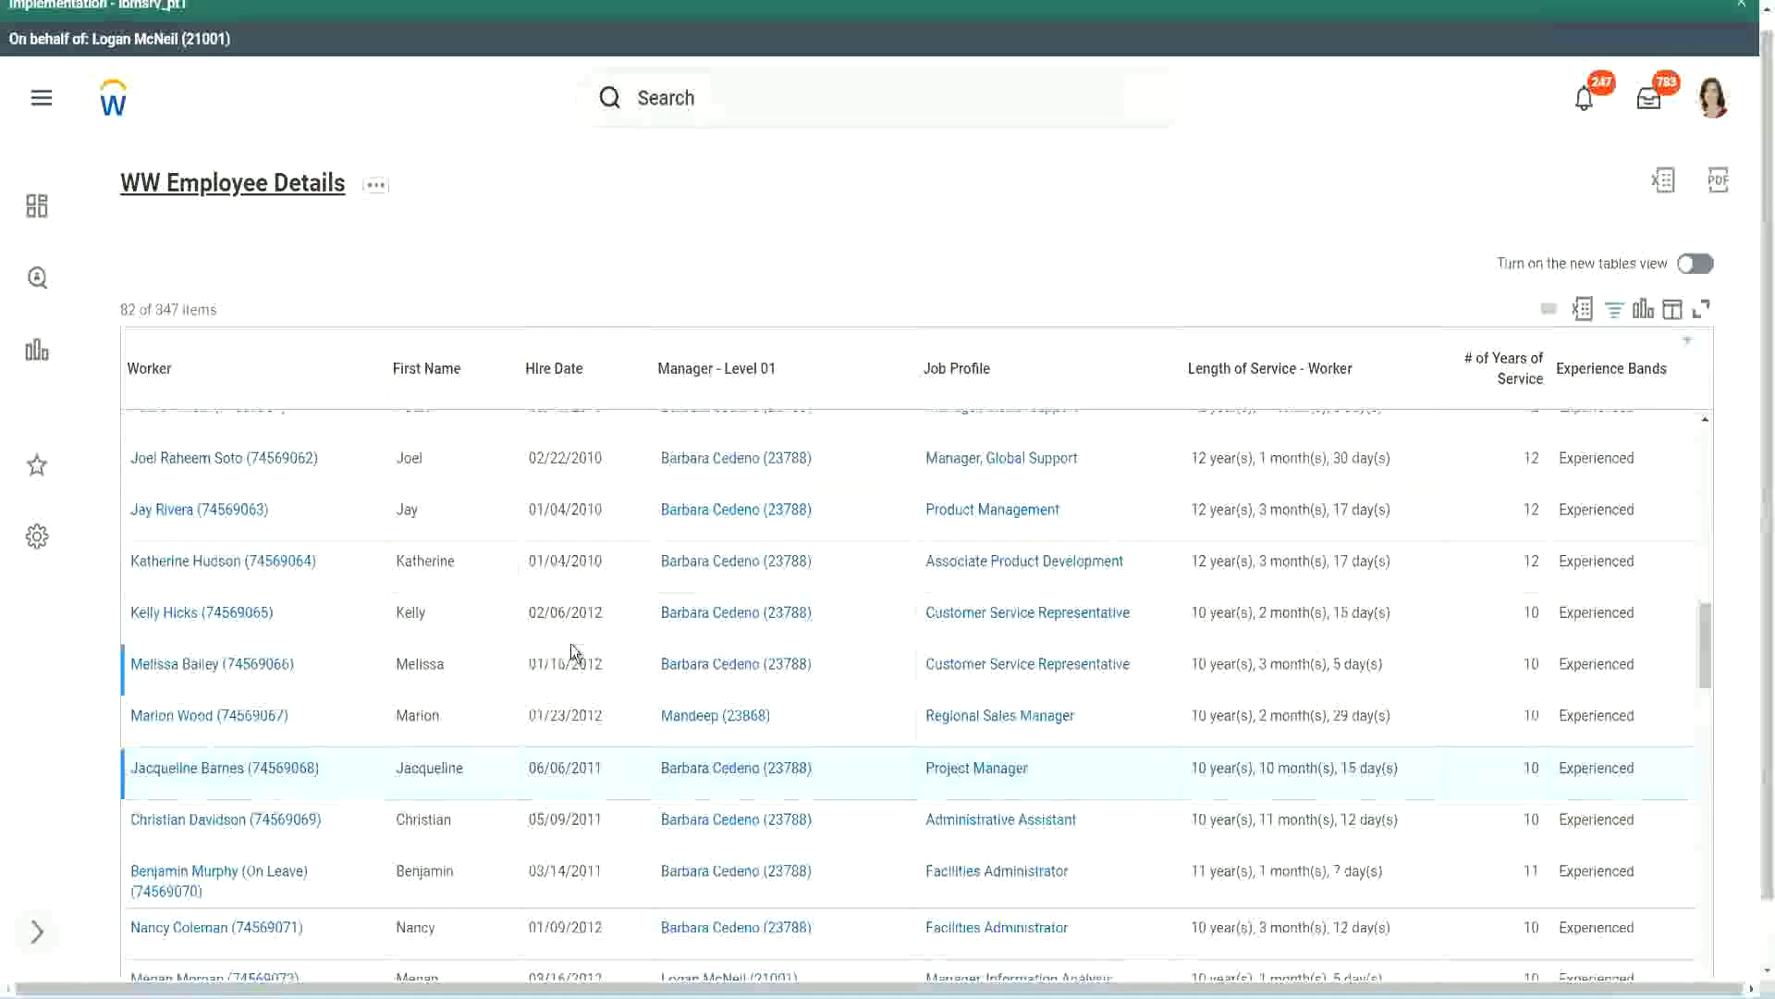
# - Open the calculated field behind the Experience Bands column in a new tab and examine its conditions and return values
pyautogui.scroll(-4, 592, 641)
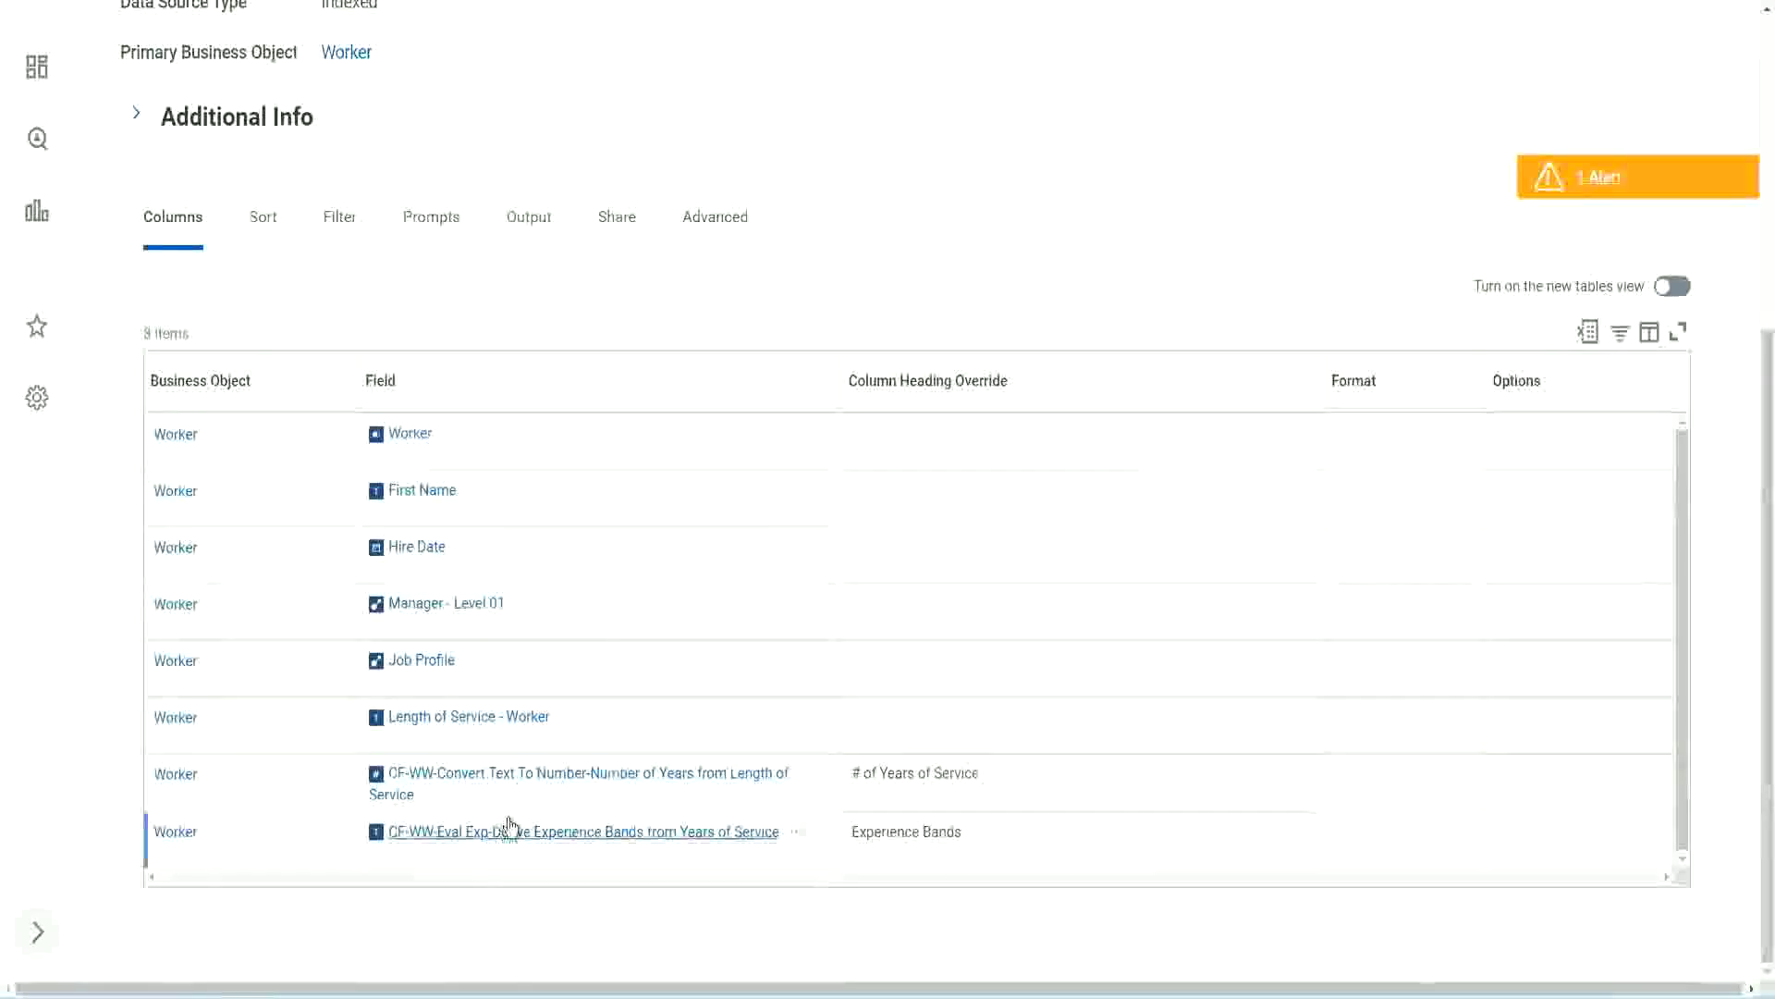
pyautogui.rightClick(482, 836)
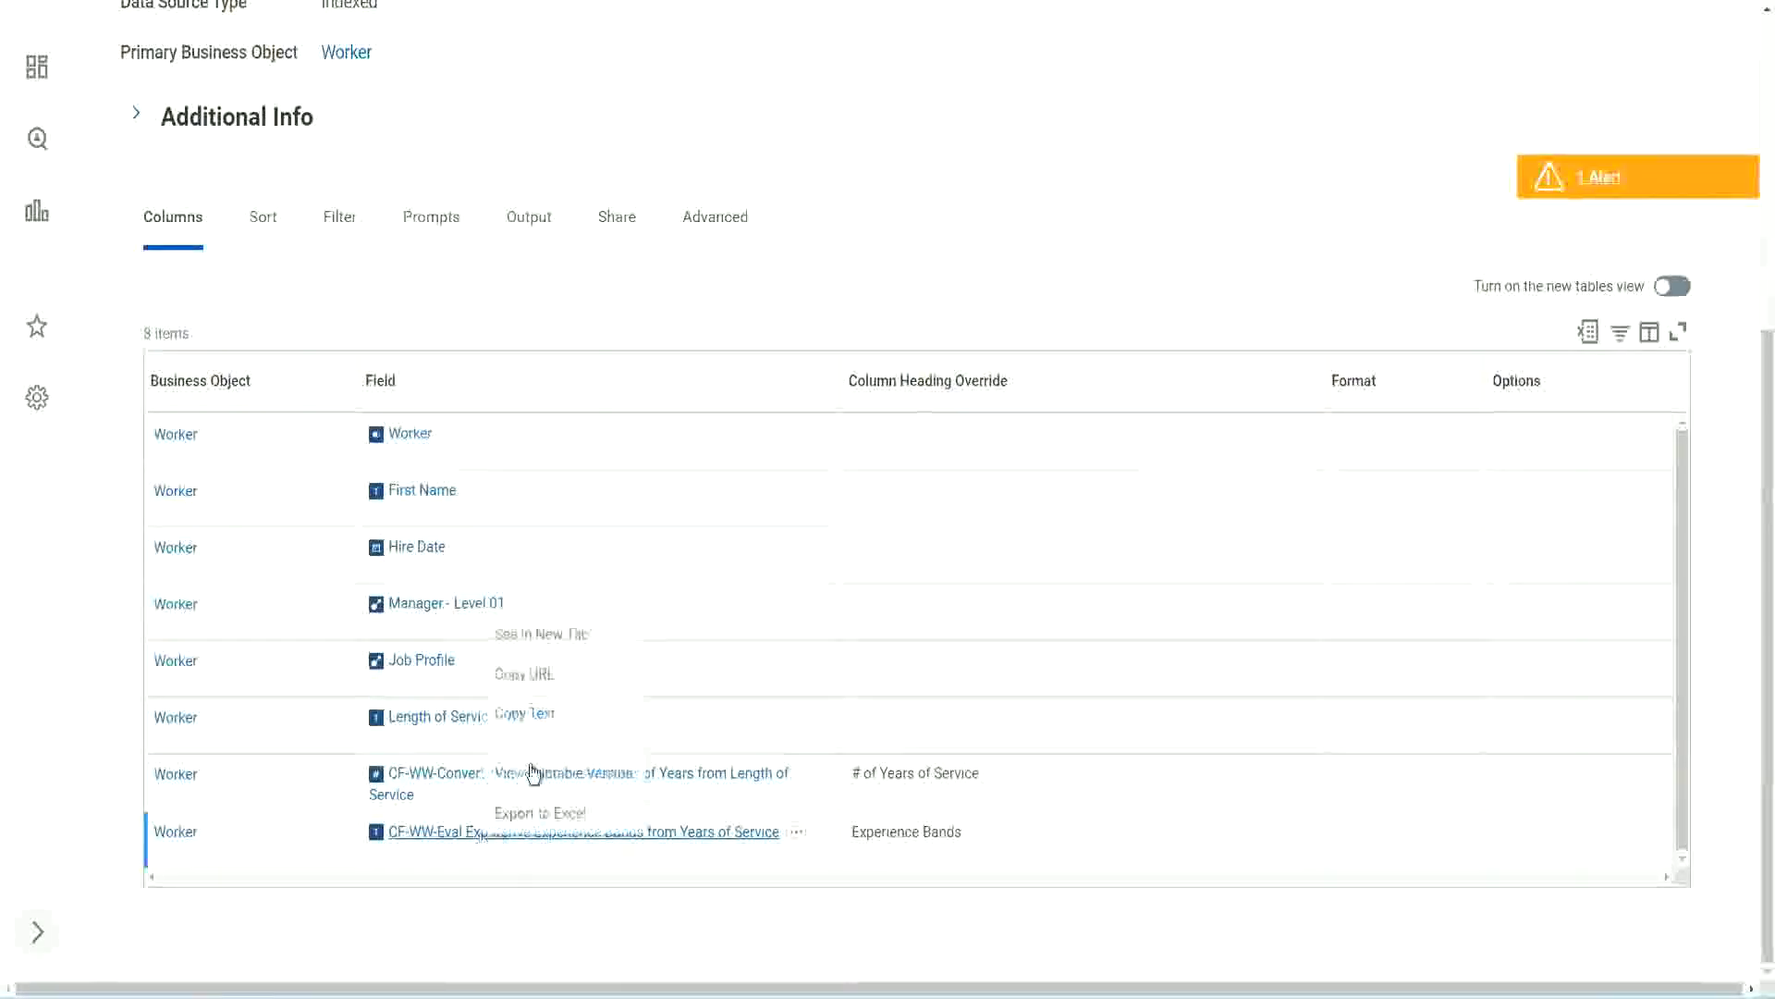
pyautogui.click(558, 634)
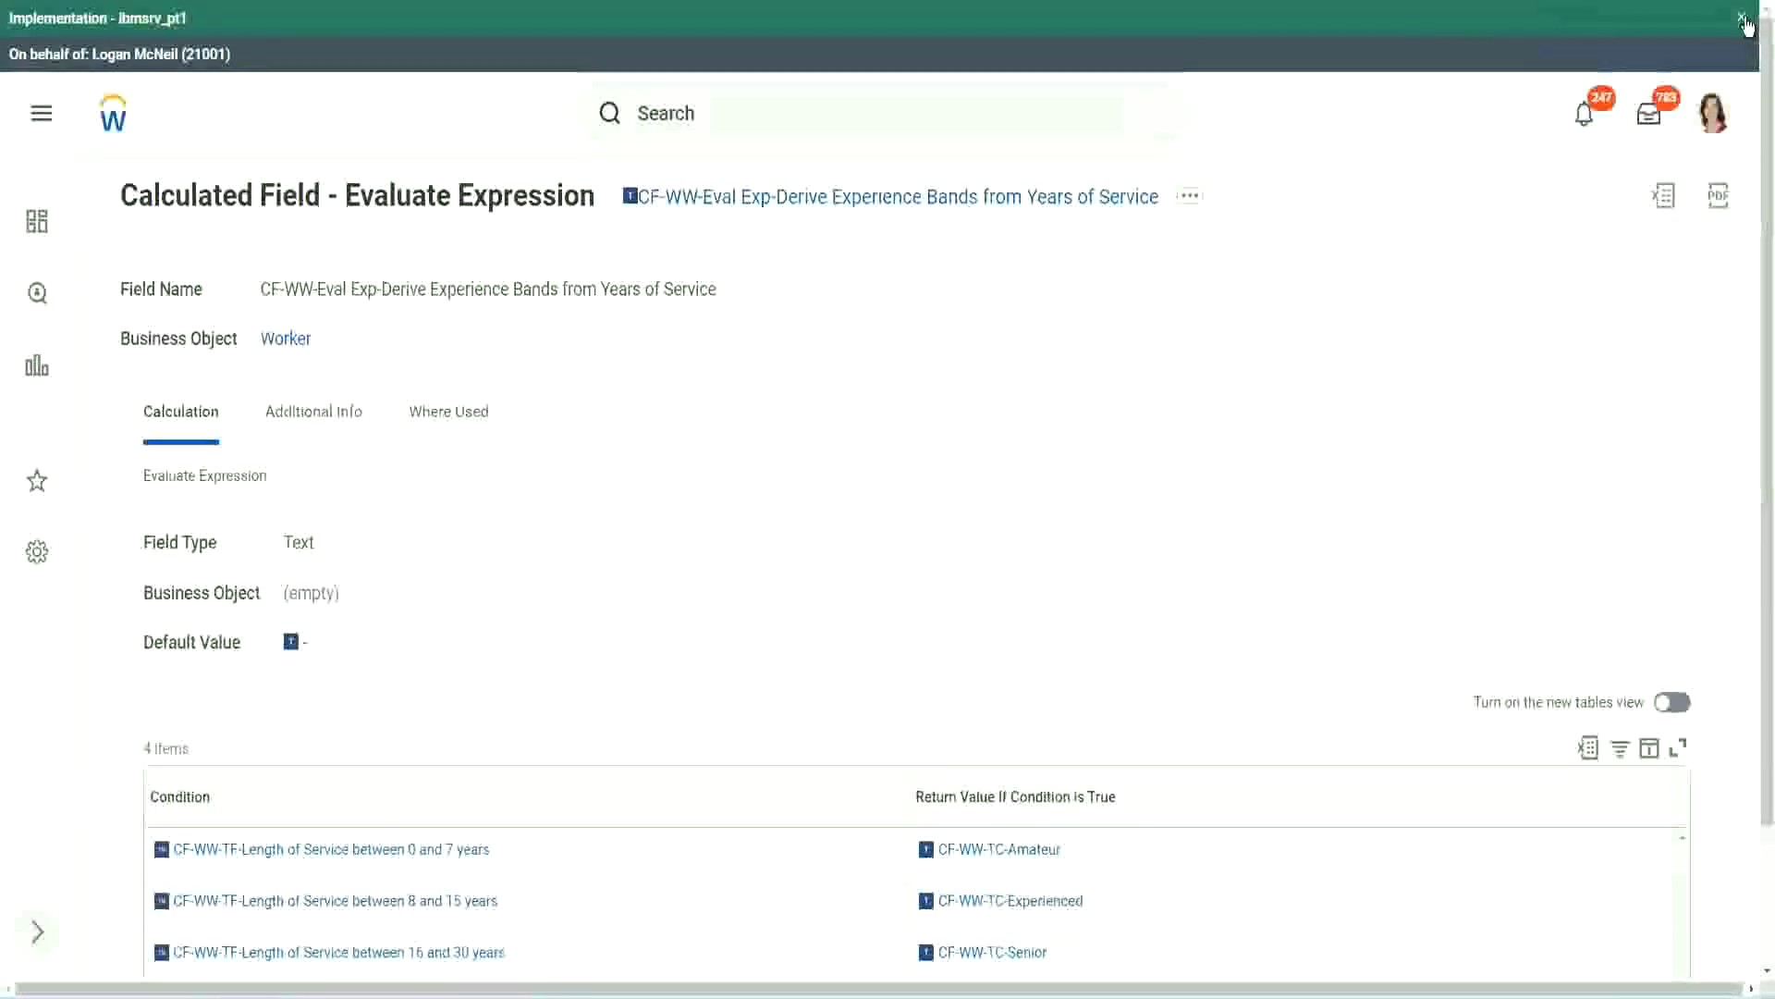
pyautogui.click(1744, 20)
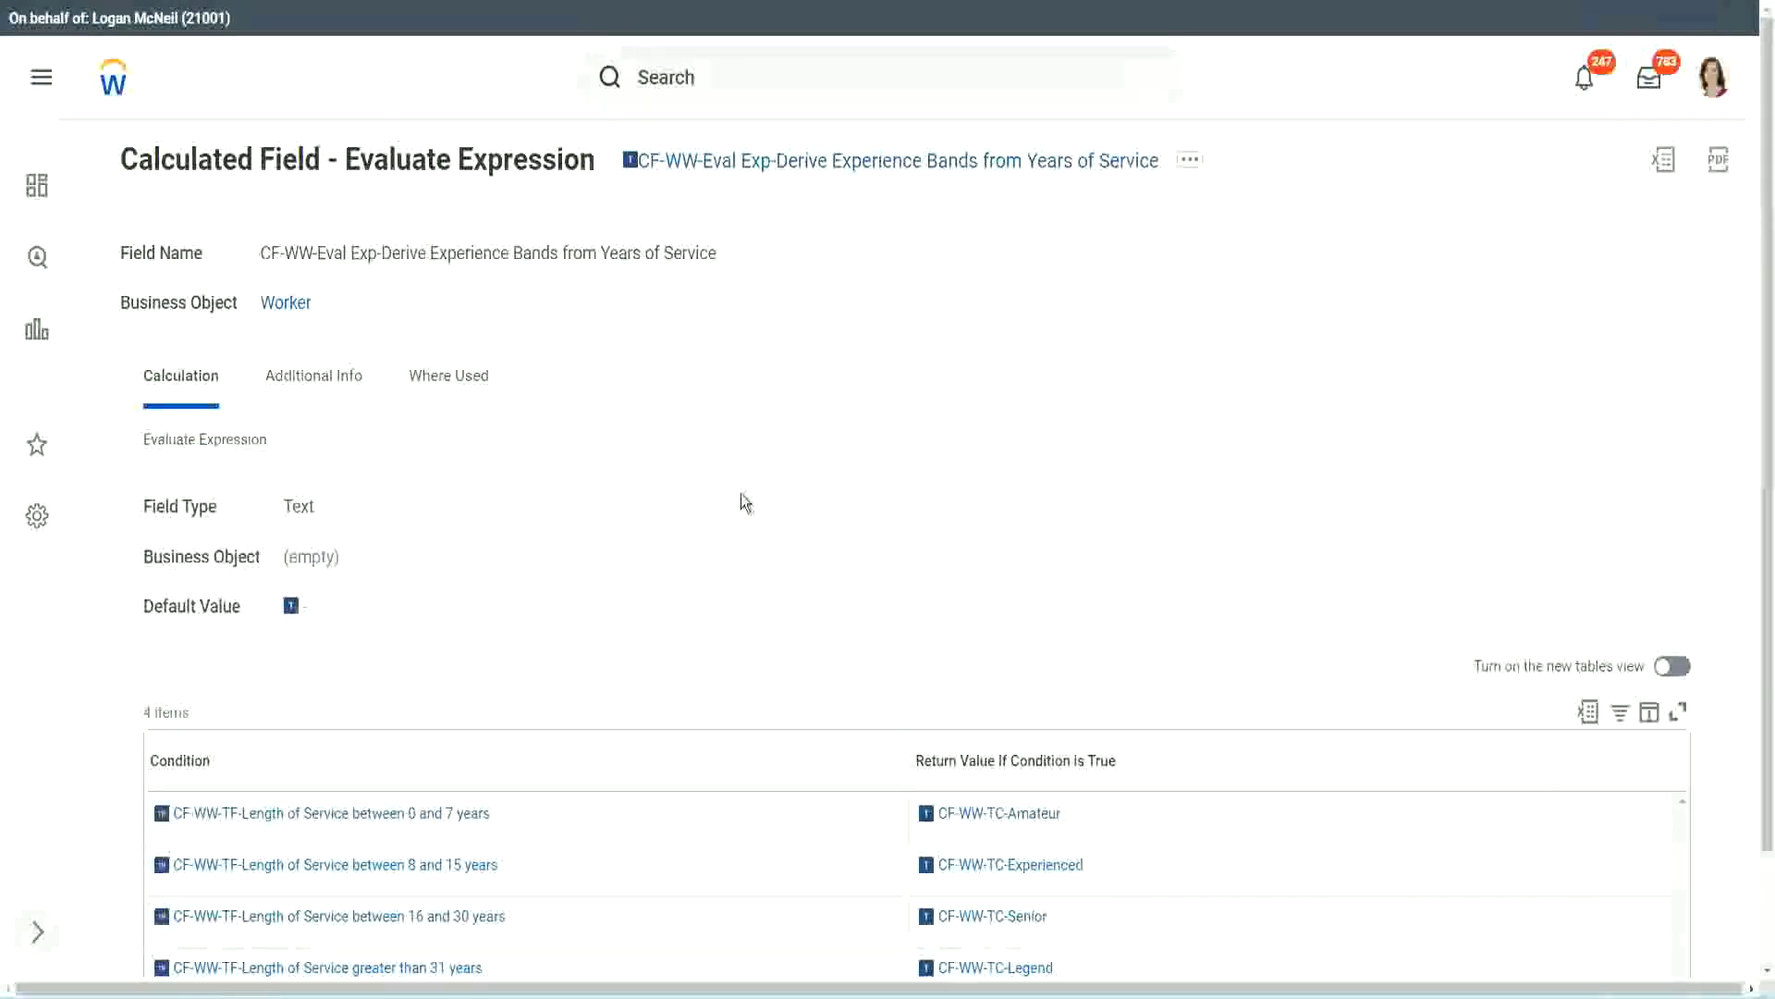
pyautogui.scroll(-1, 707, 521)
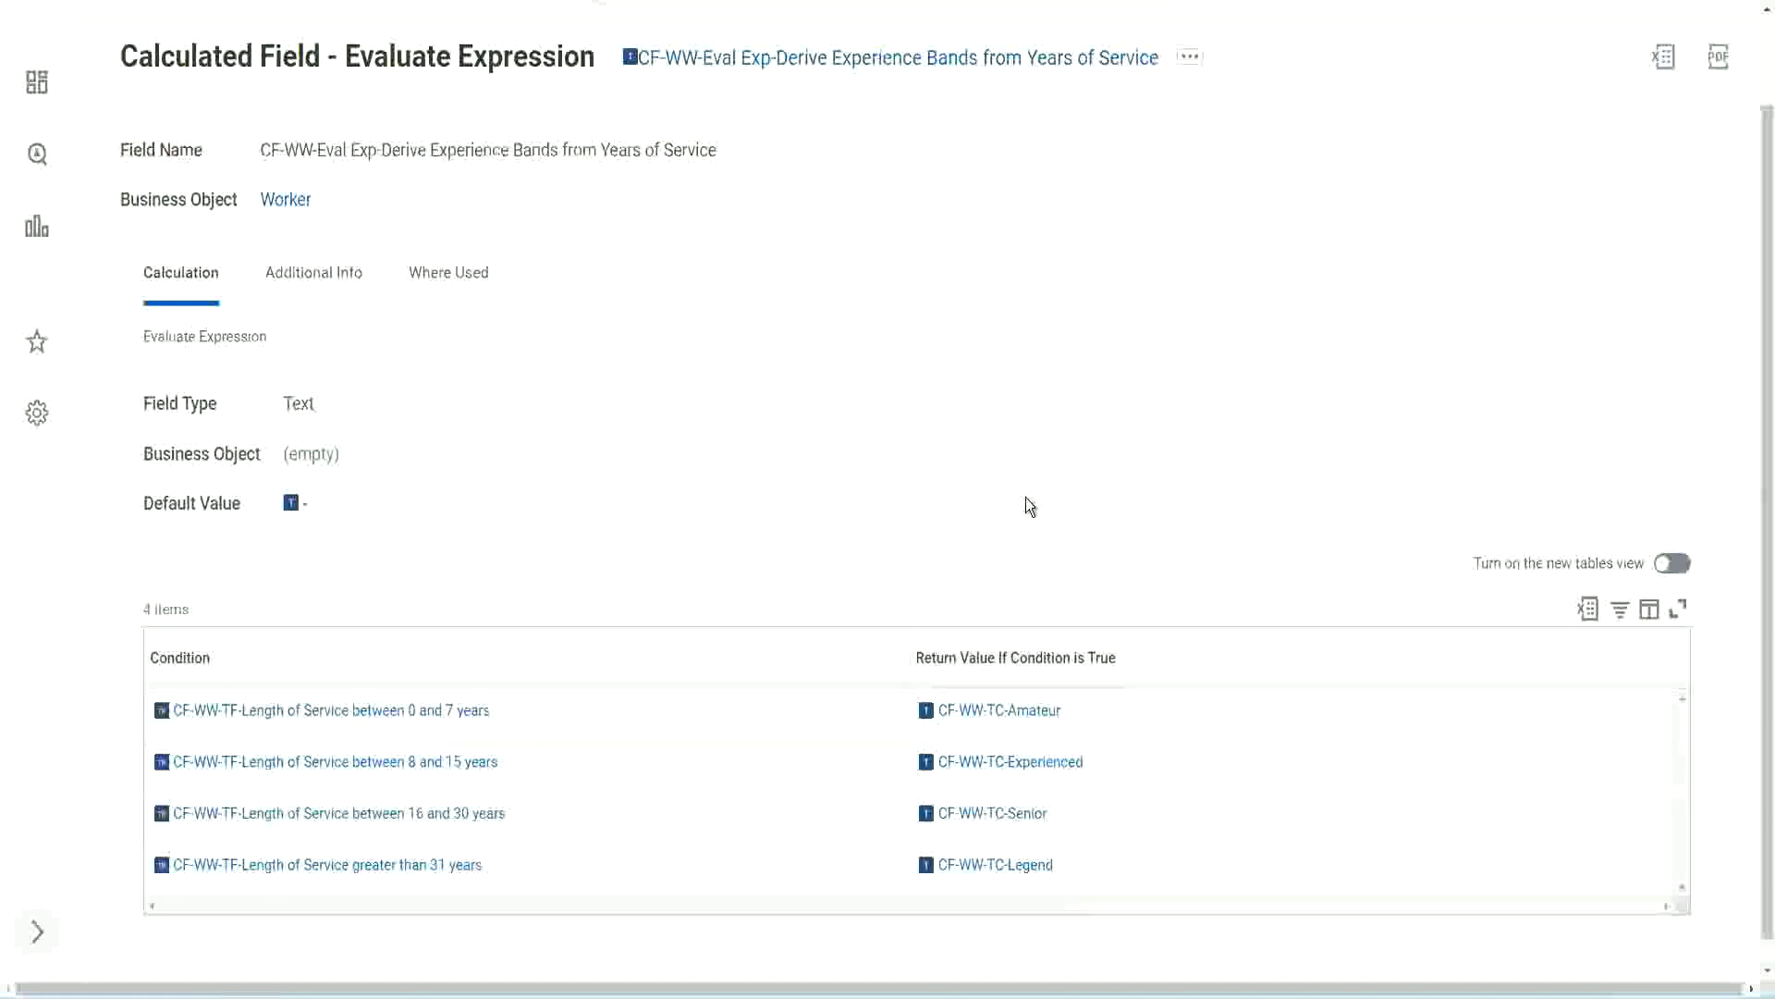
pyautogui.click(804, 652)
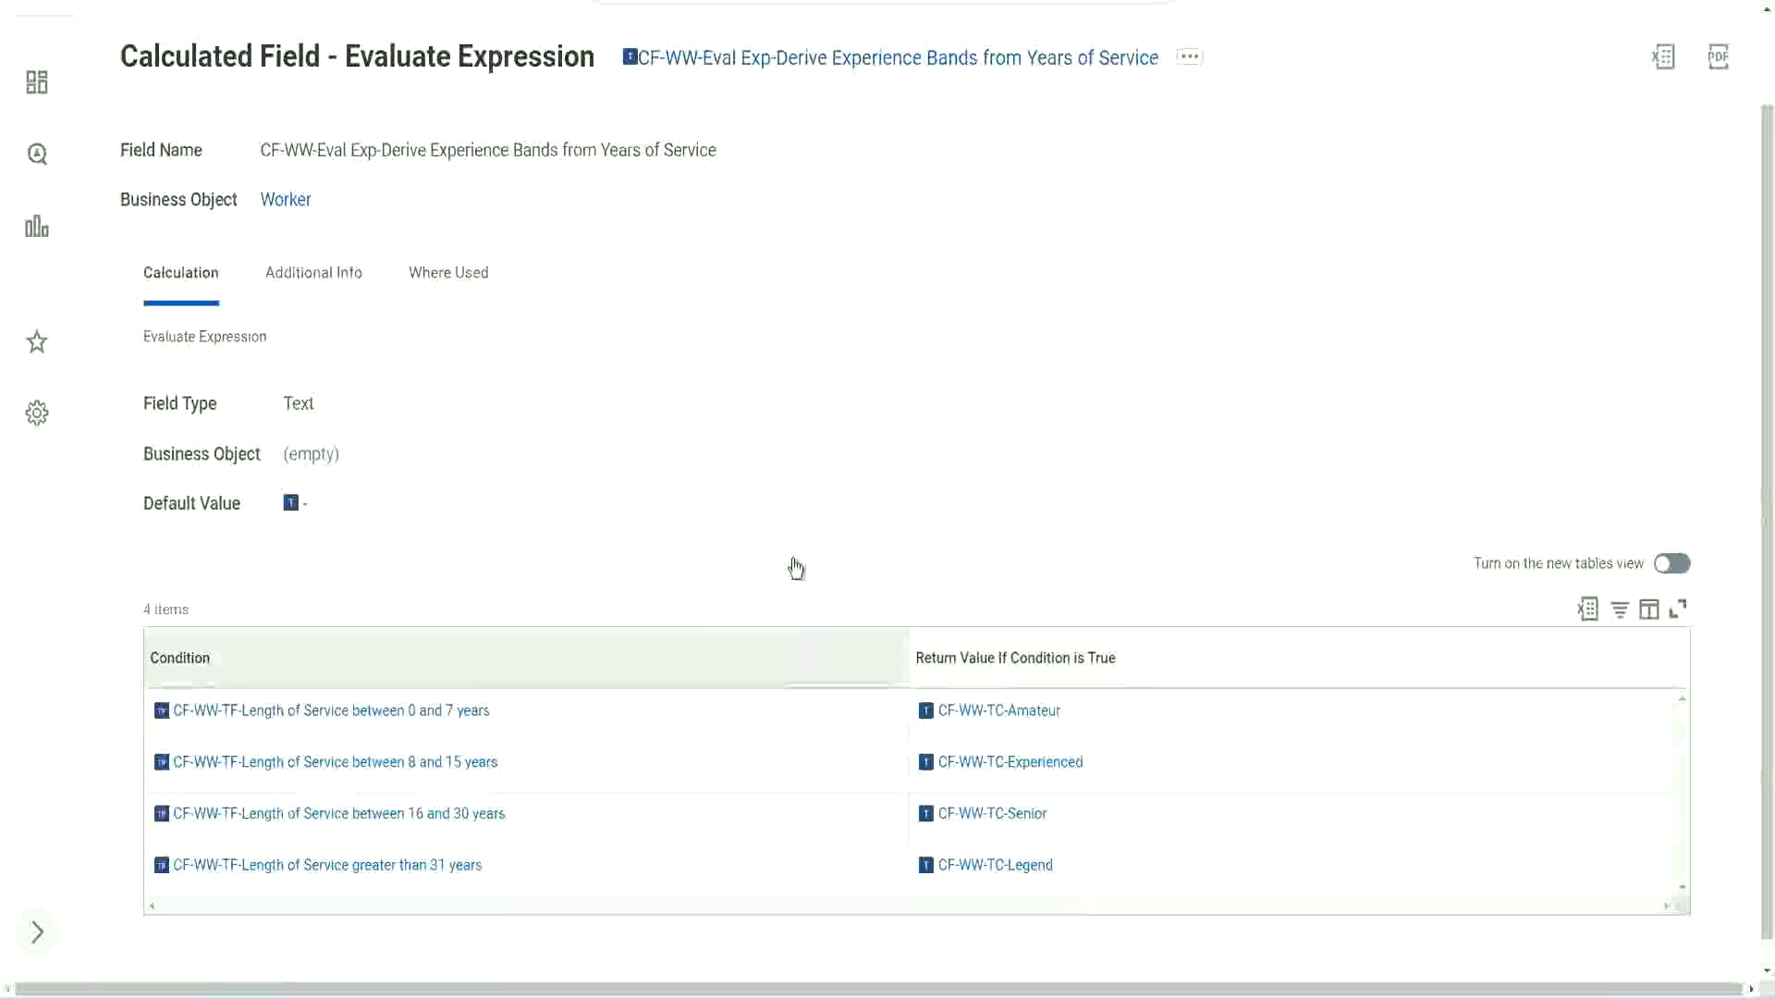
pyautogui.click(792, 425)
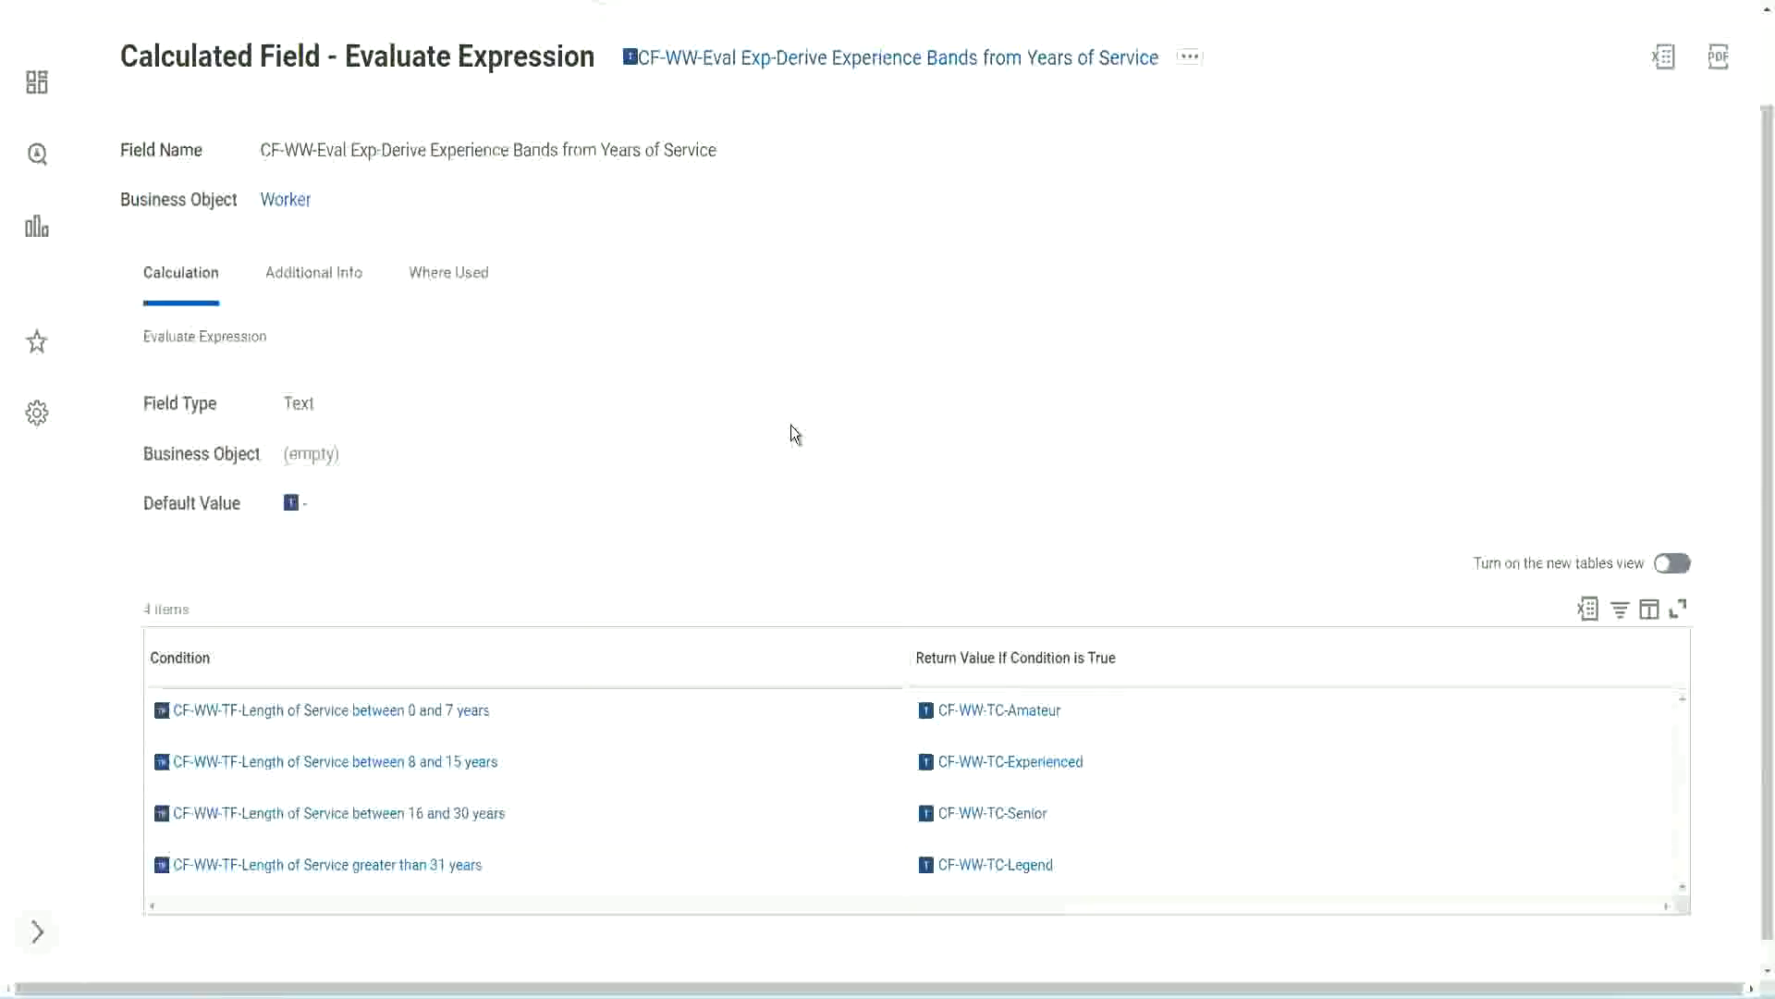
# - Copy the calculated field's full name as text and return to the custom report definition
pyautogui.rightClick(784, 68)
pyautogui.click(826, 168)
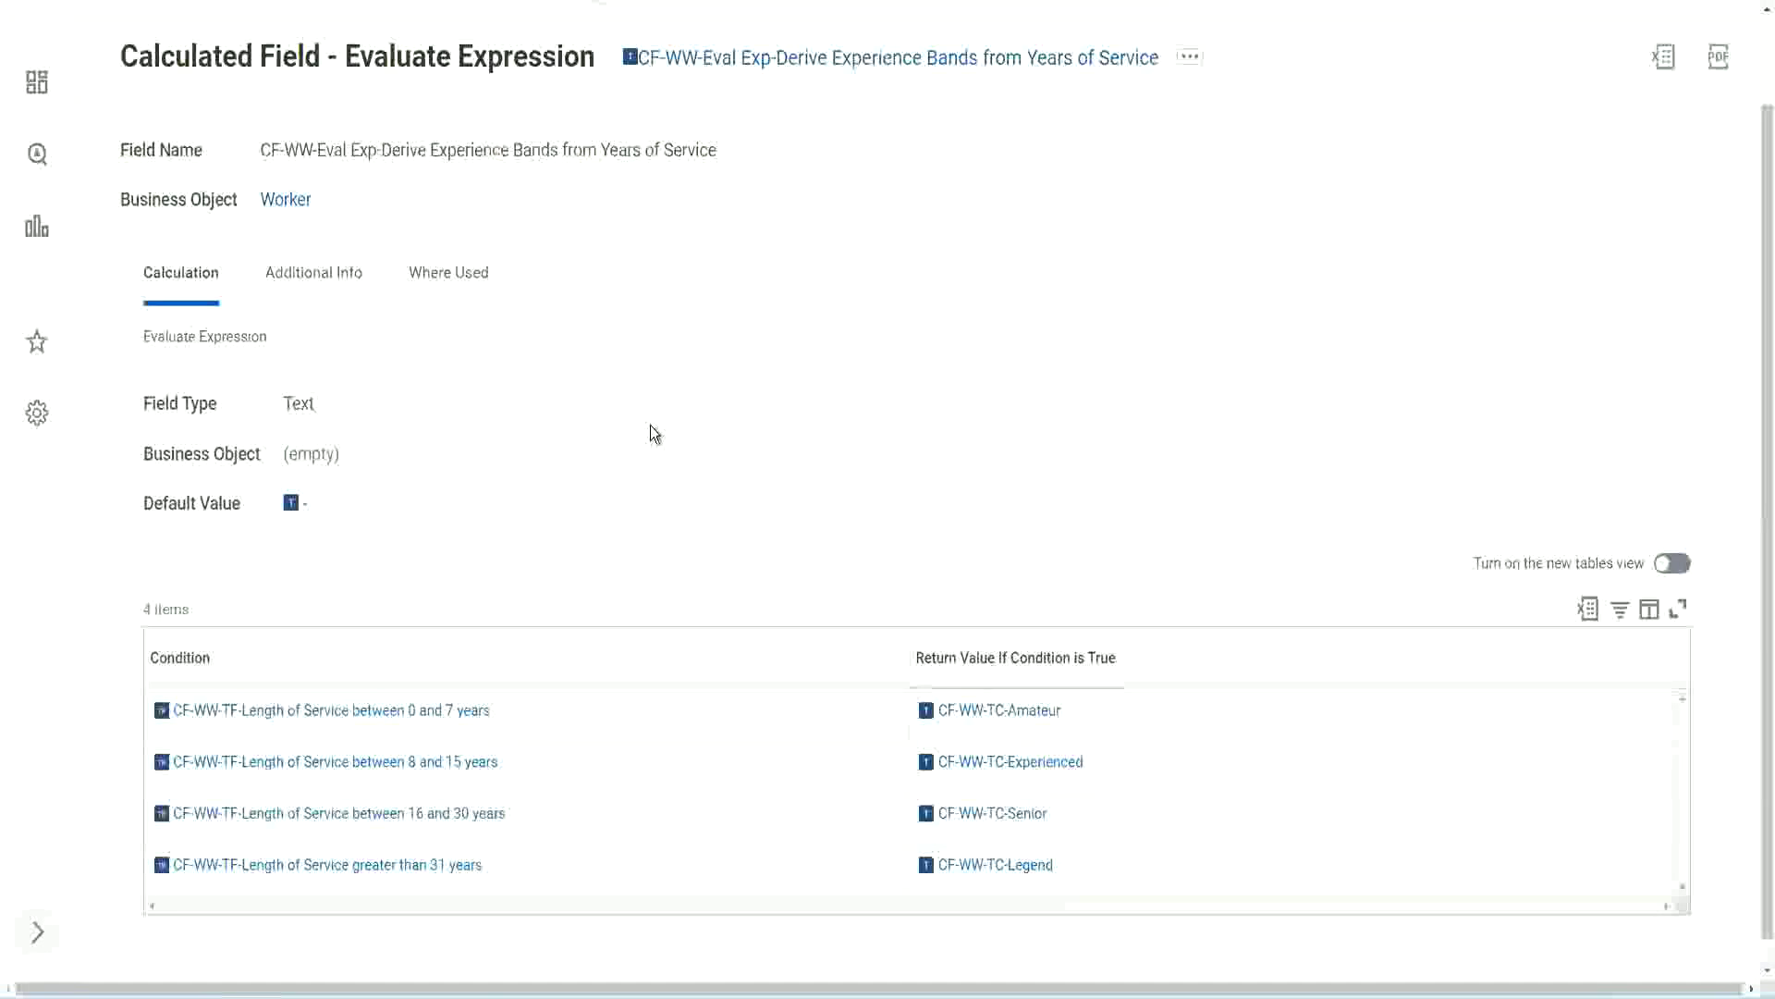
pyautogui.scroll(1, 690, 366)
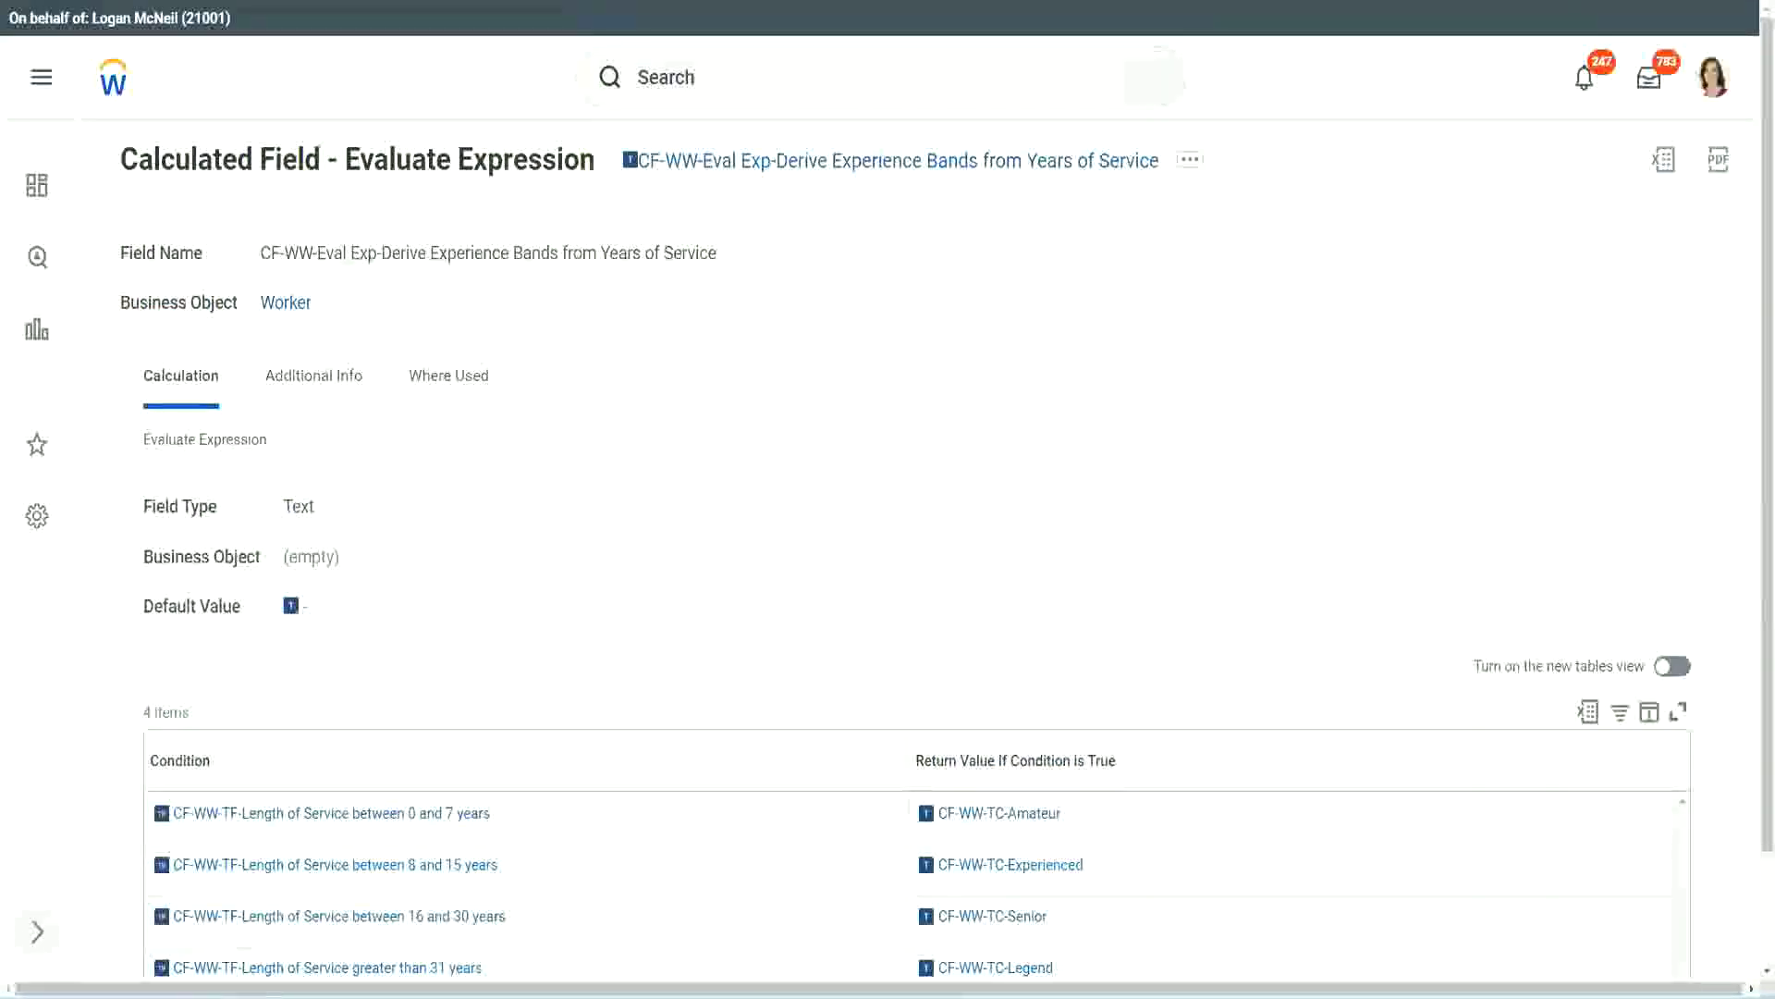
pyautogui.hotkey('ctrl', 'shift', 'Tab')
pyautogui.scroll(5, 674, 146)
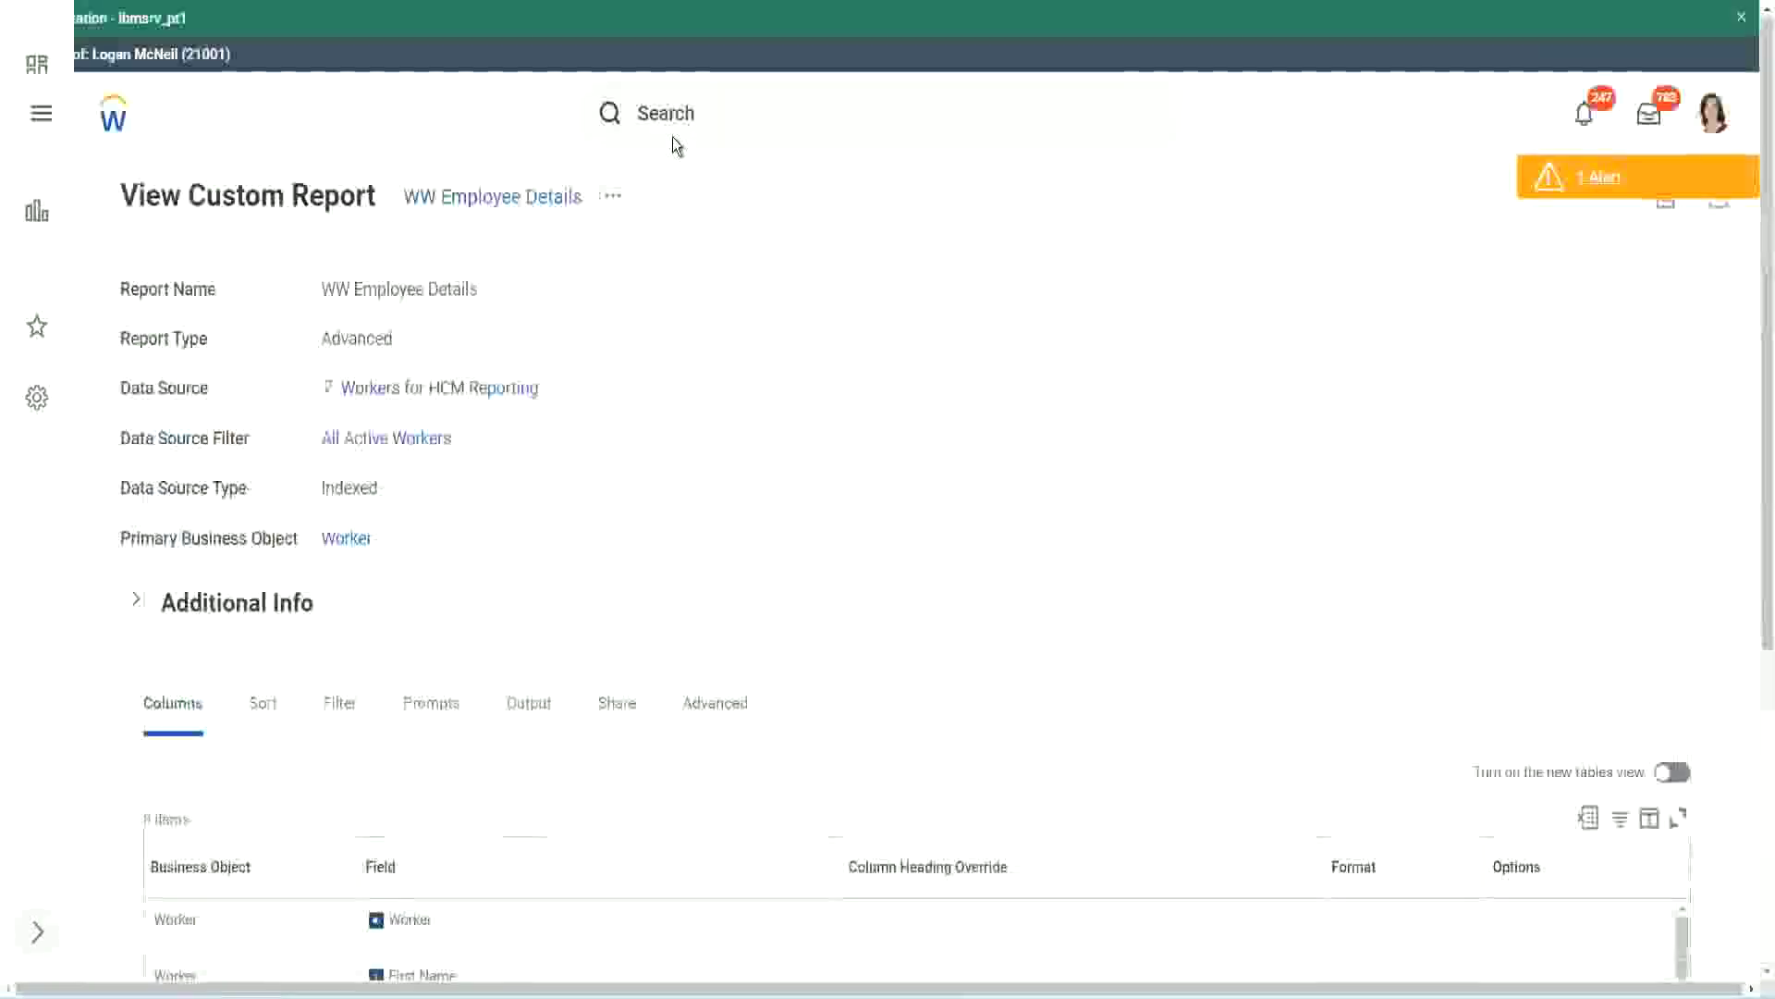
# - Start the Create Calculated Field task and paste "CF-WW-Eval Exp-Derive Experience Bands from Years of Service" as the field name
pyautogui.click(721, 111)
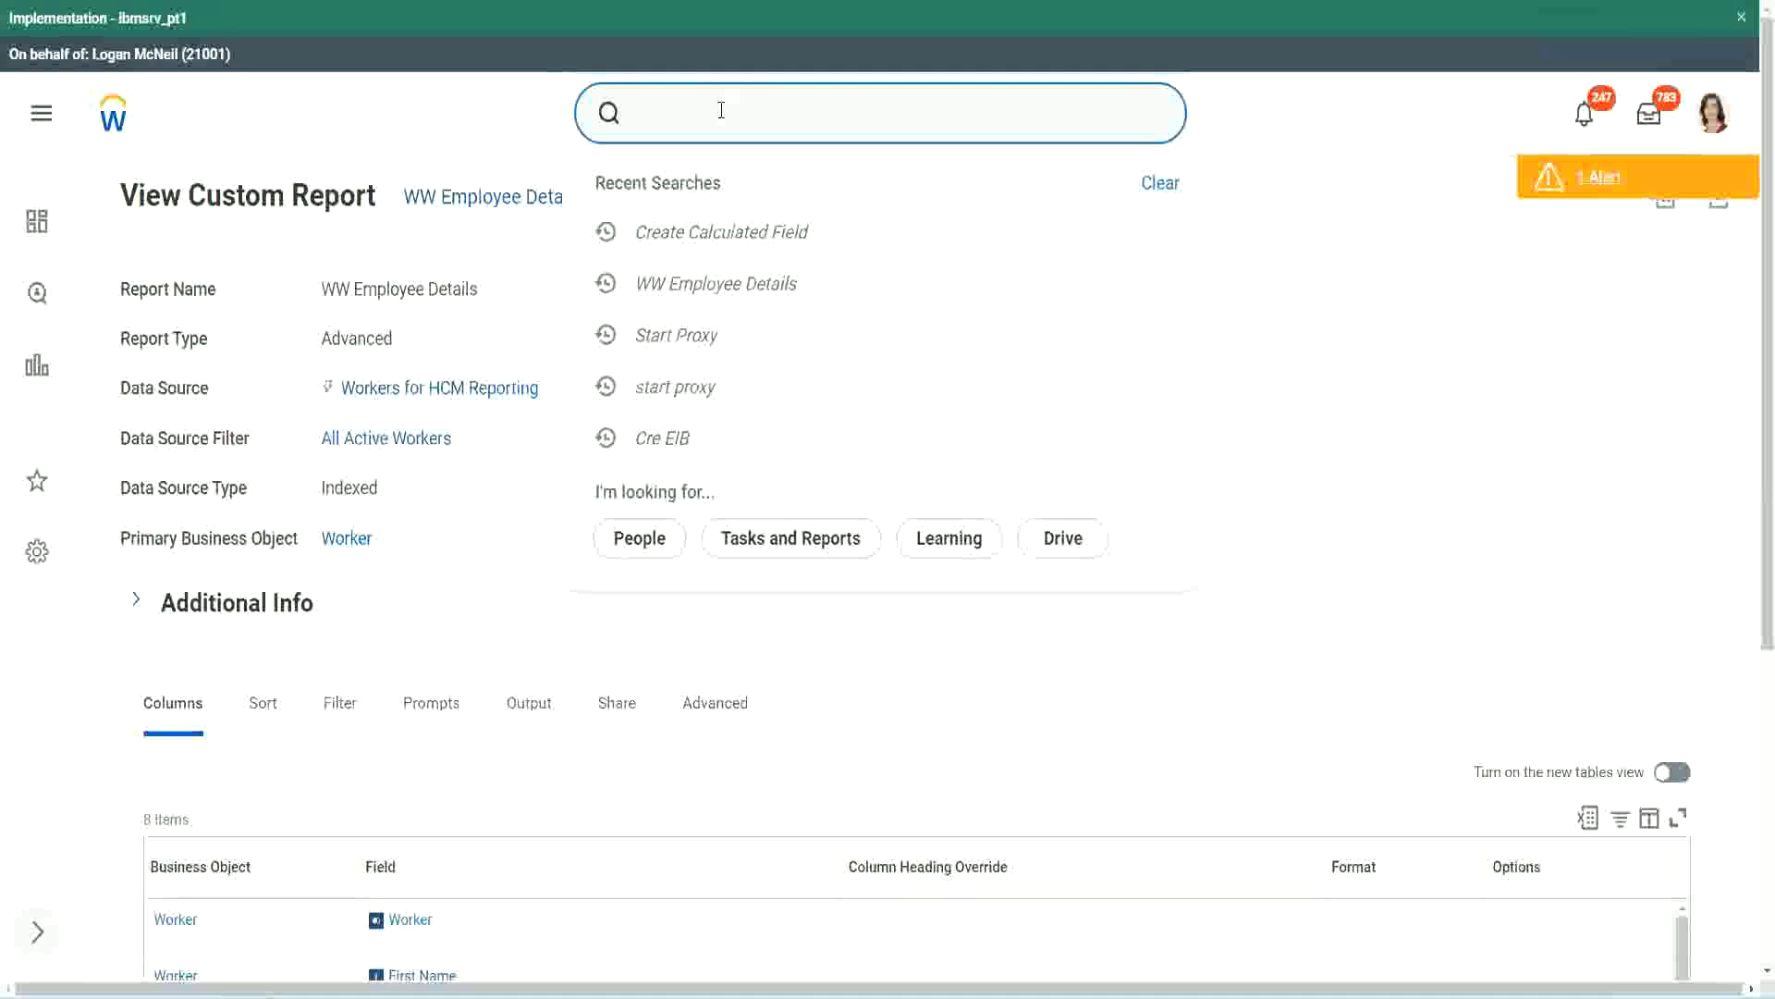
pyautogui.write('create cal field')
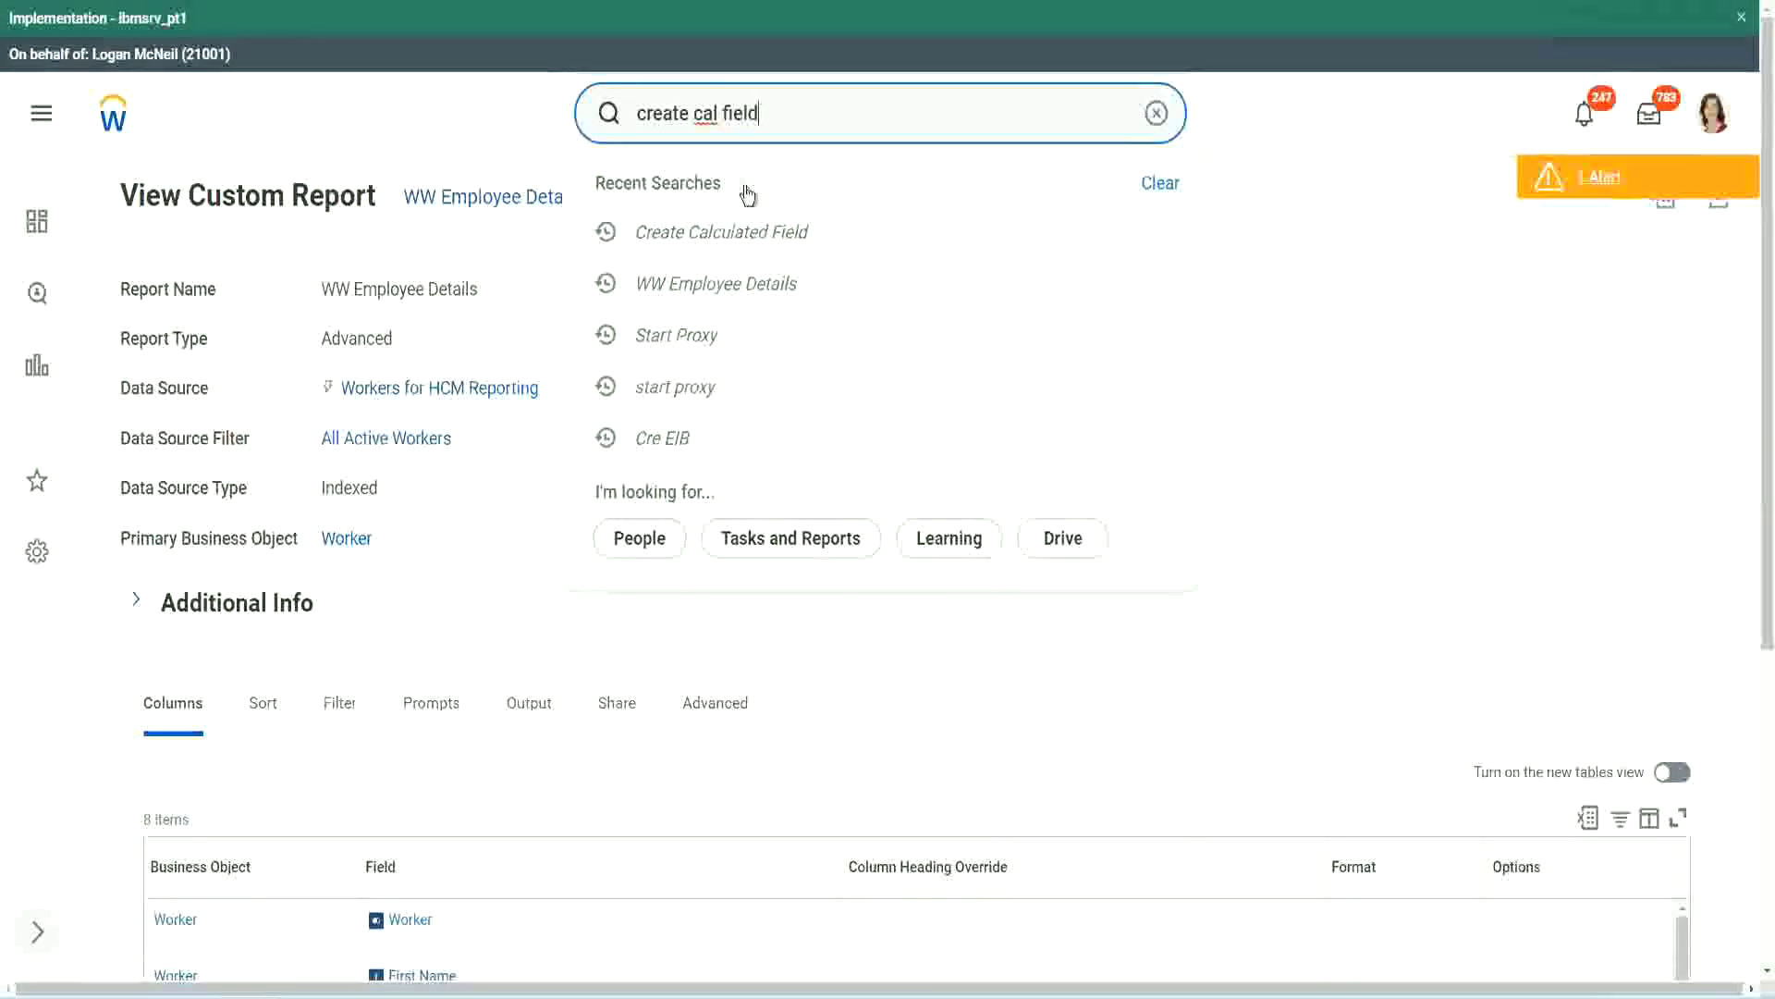
pyautogui.click(744, 188)
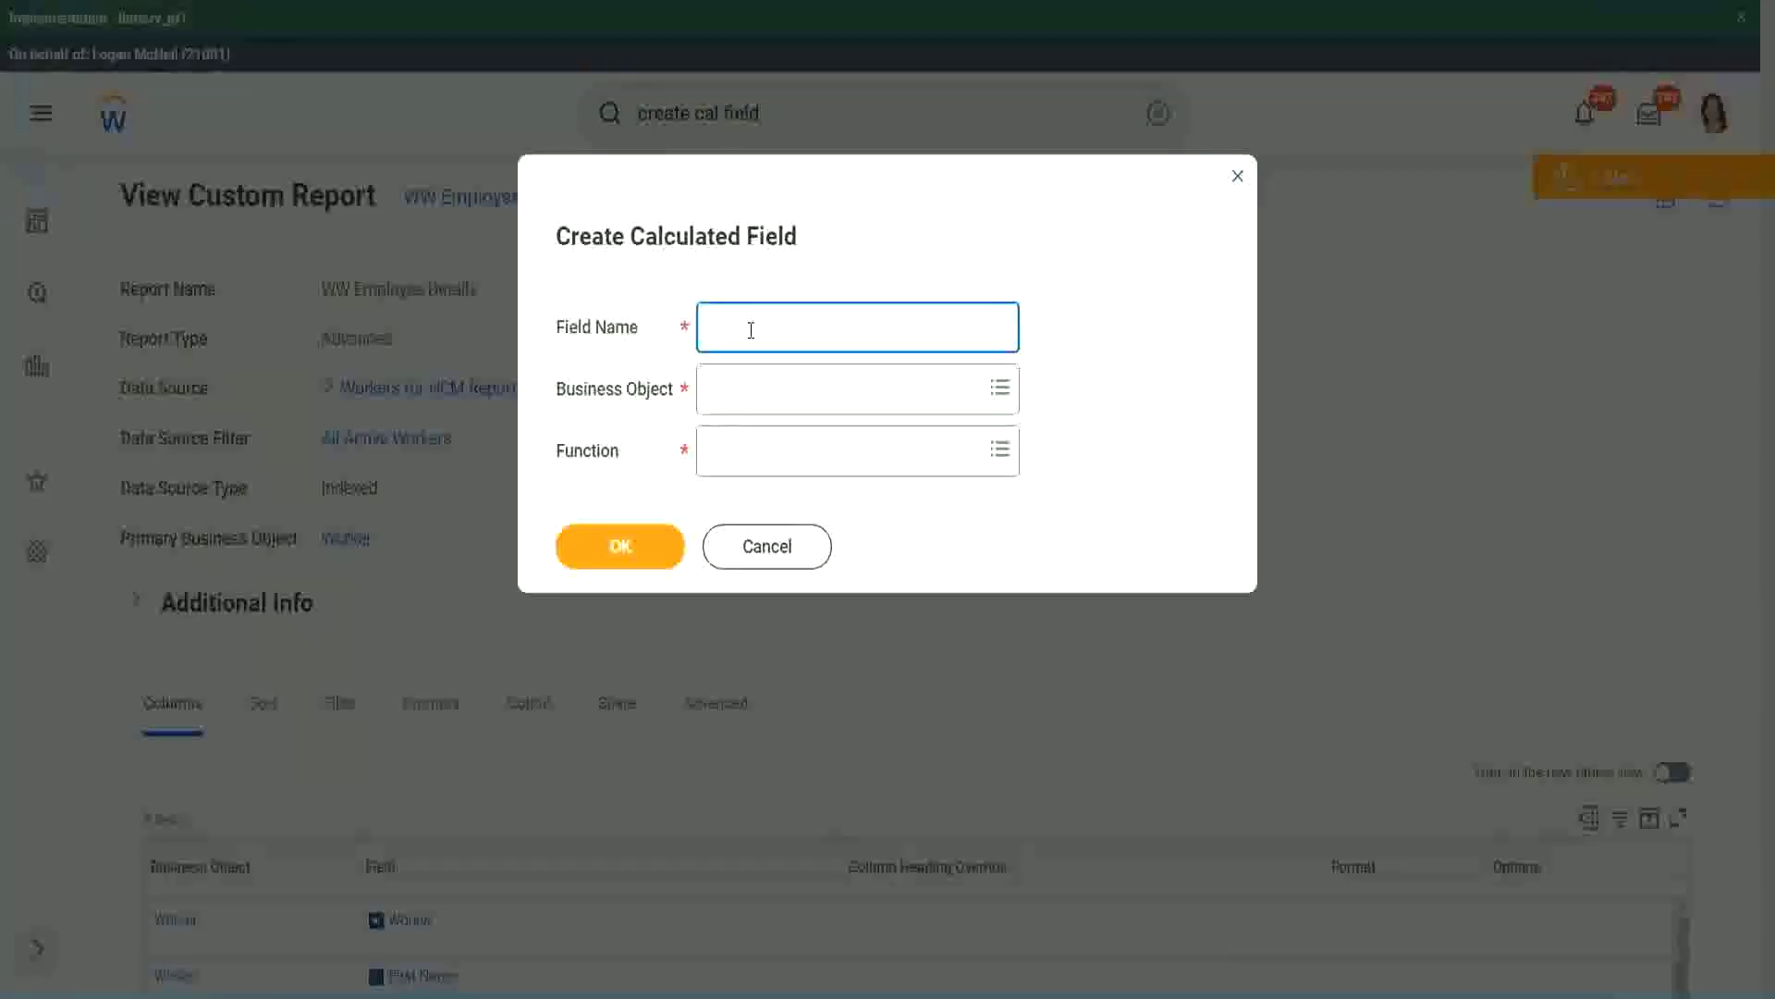
pyautogui.hotkey('ctrl', 'v')
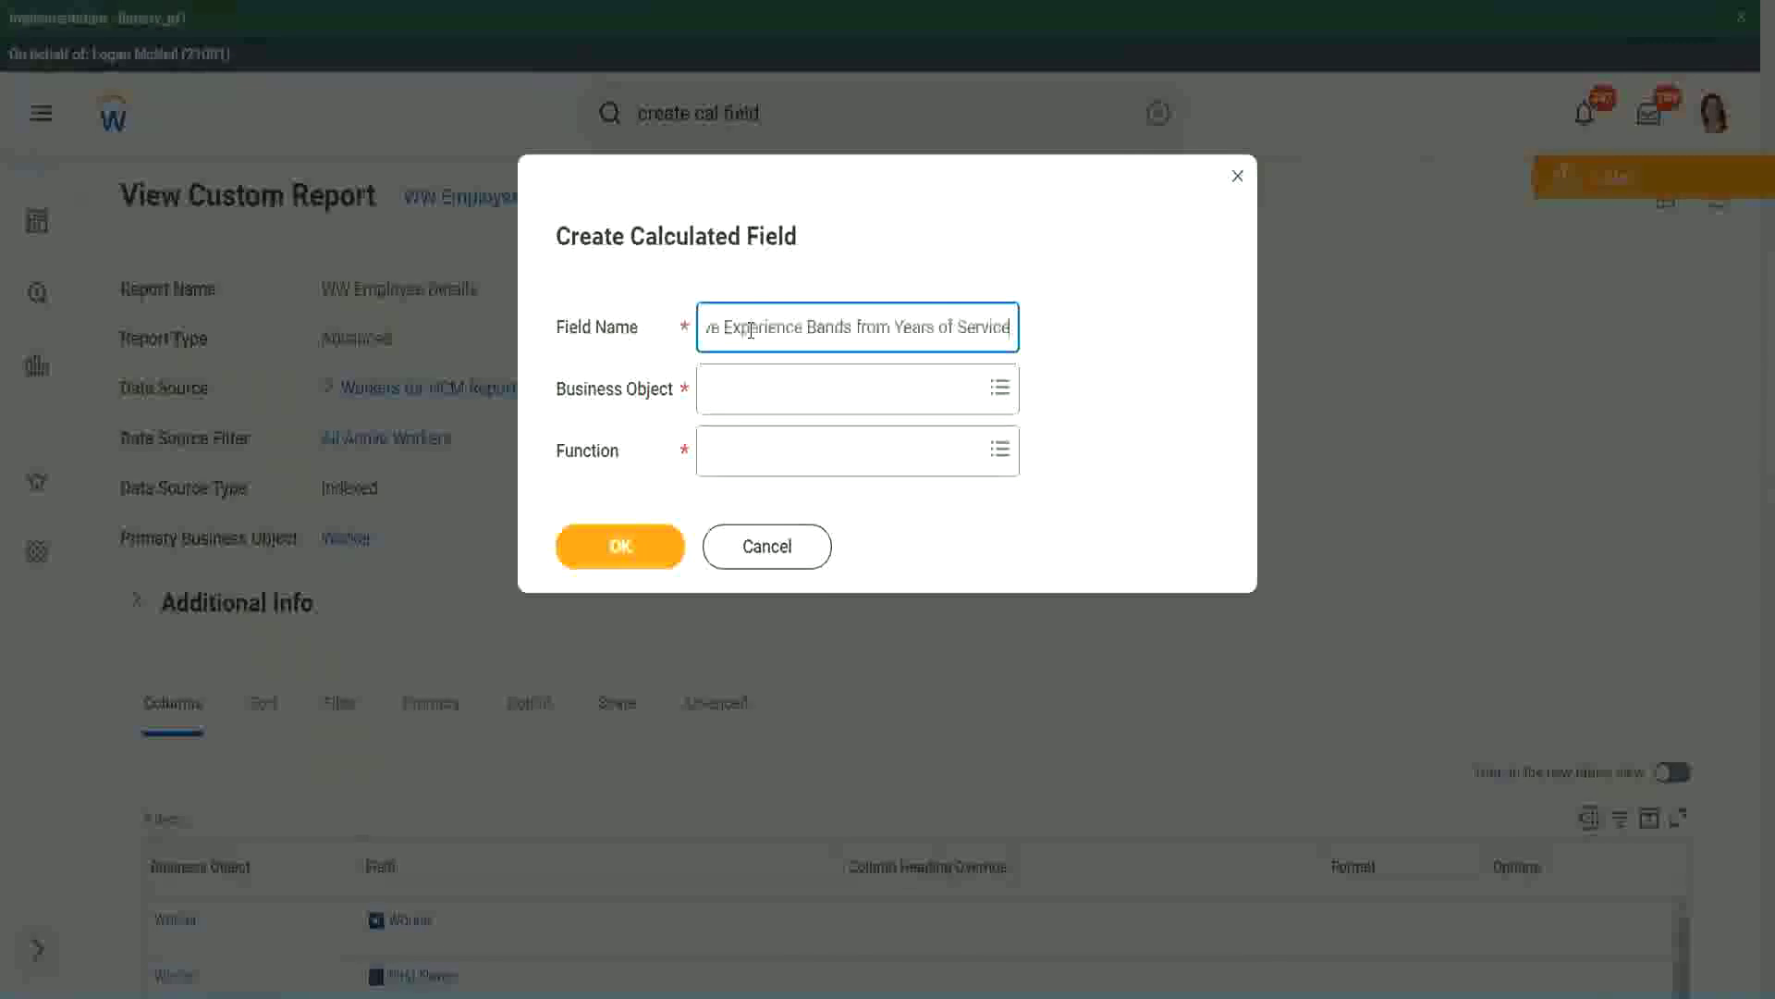
# - Insert "Bands" after "Eval Exp" in the new calculated field's name
pyautogui.moveTo(808, 327); pyautogui.dragTo(651, 304)
pyautogui.click(802, 329)
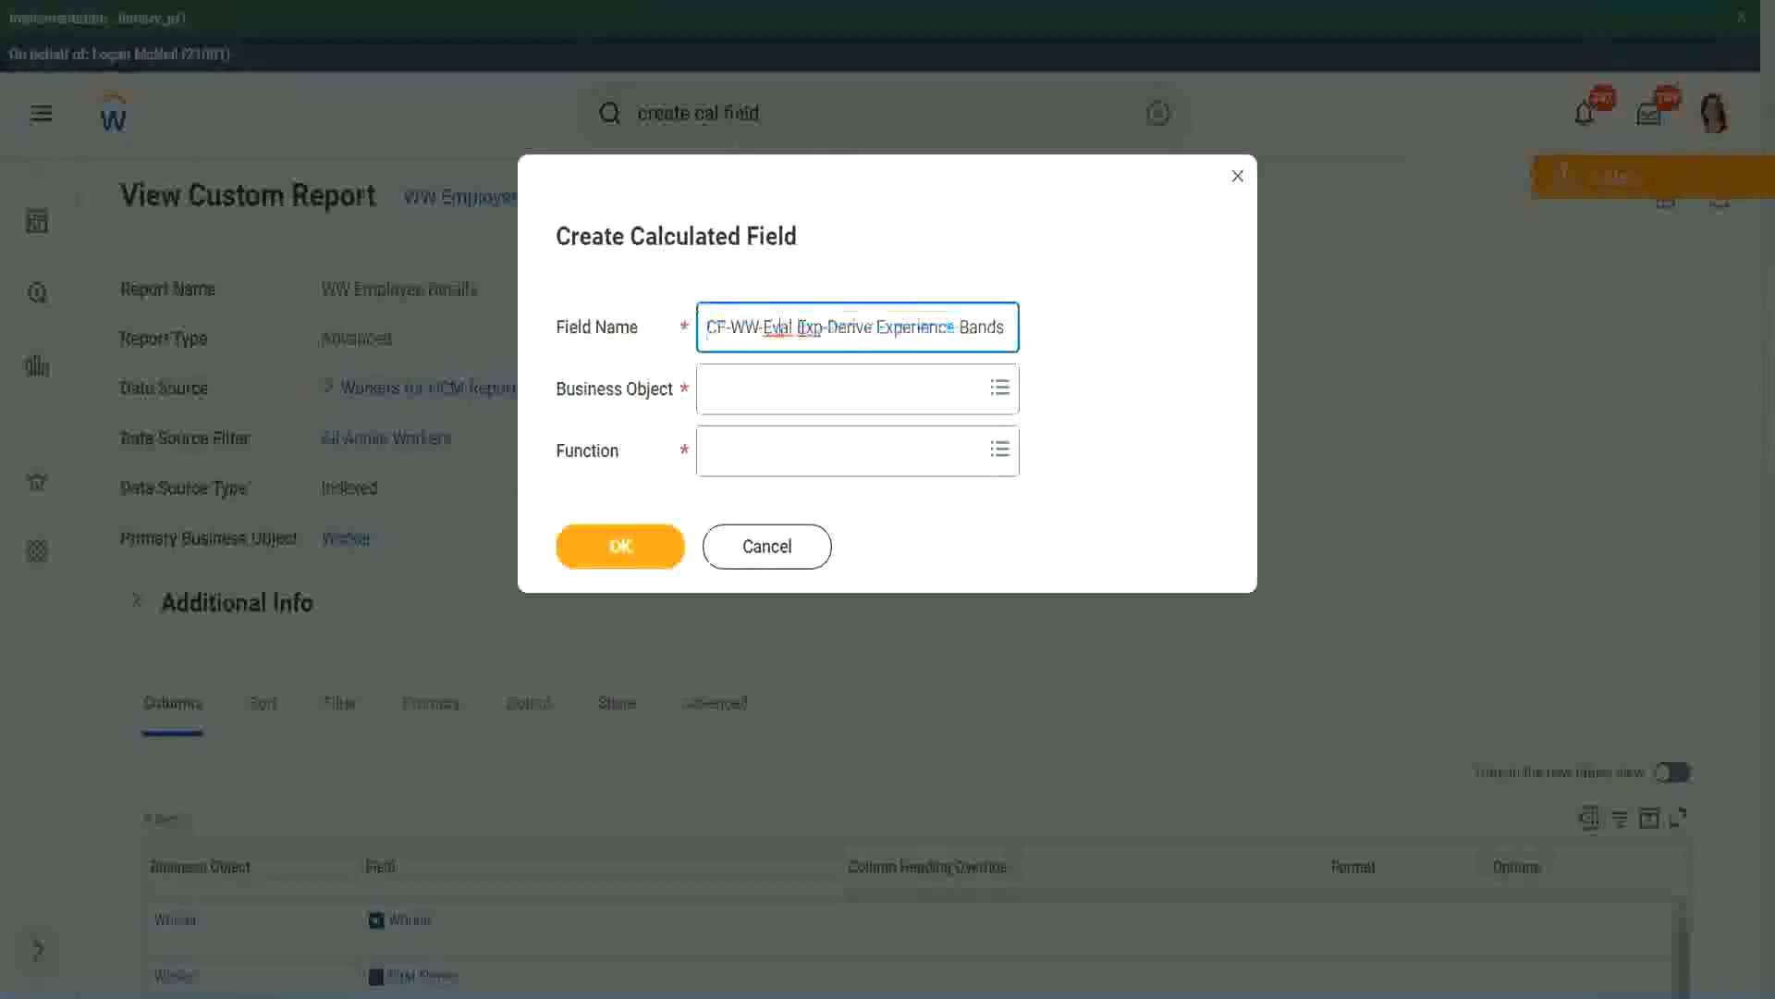
pyautogui.doubleClick(809, 328)
pyautogui.press('Right')
pyautogui.write('bands')
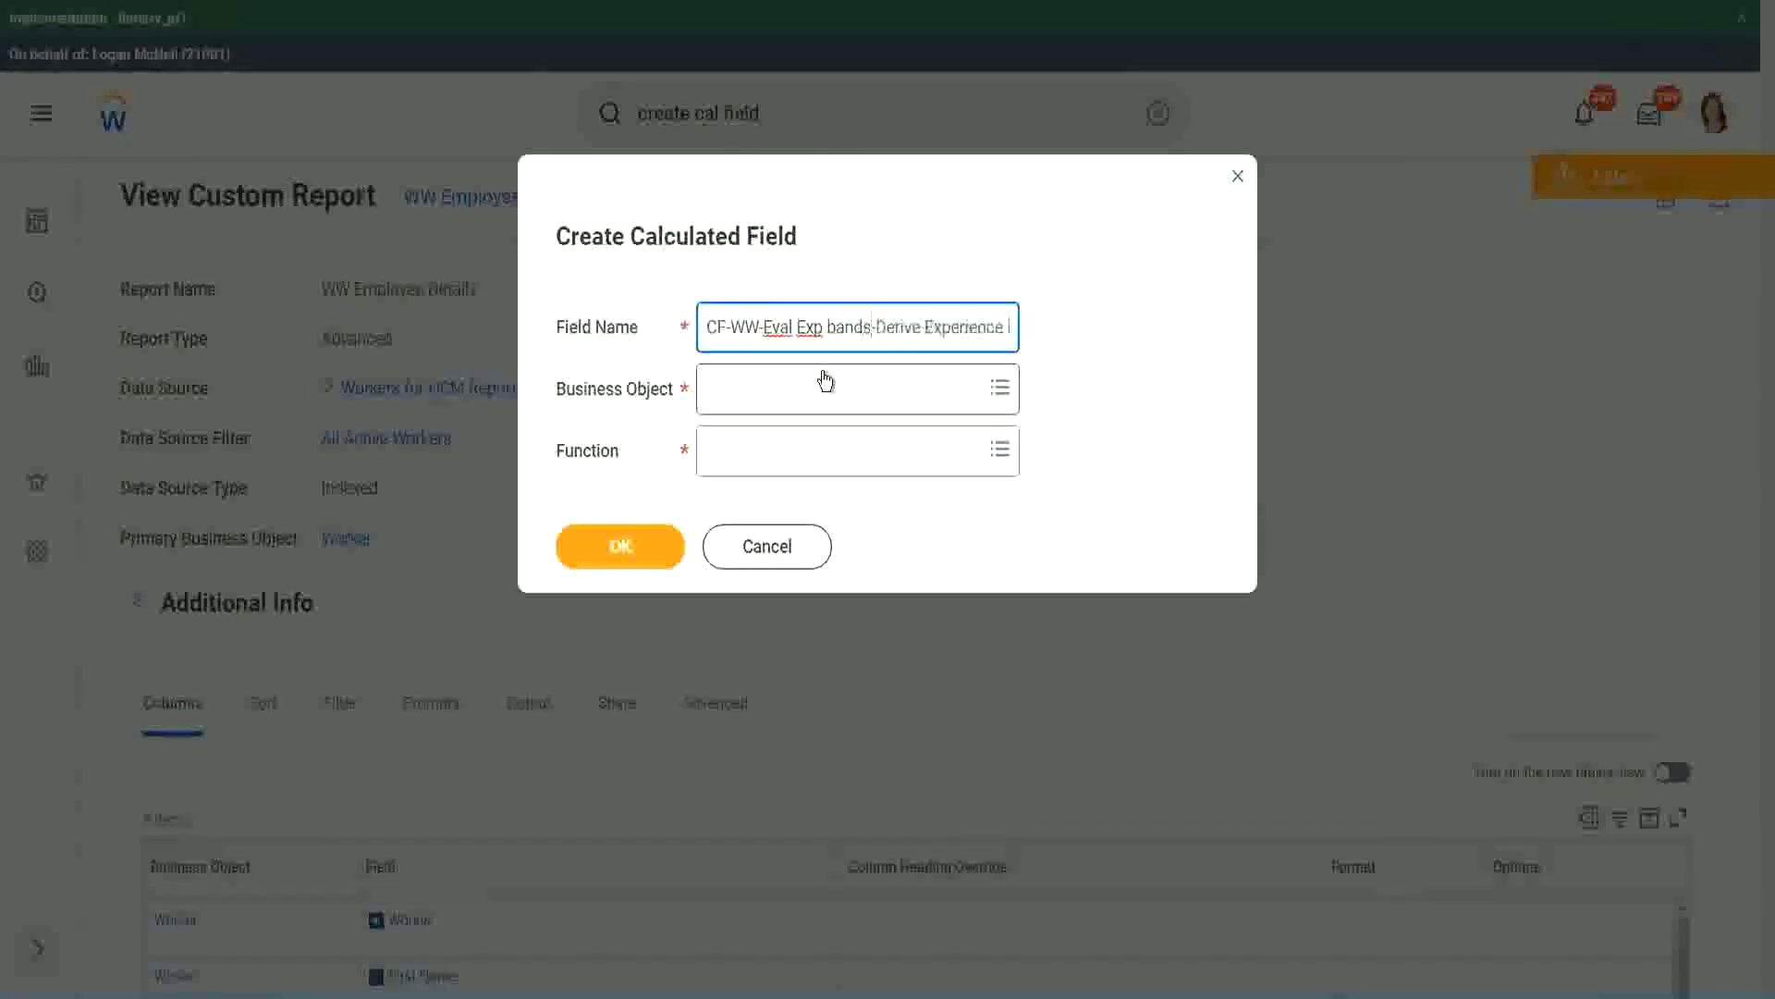
pyautogui.press('Left')
pyautogui.press('Left')
pyautogui.press('Left')
pyautogui.press('Left')
pyautogui.hotkey('shift', 'Left')
pyautogui.write('B')
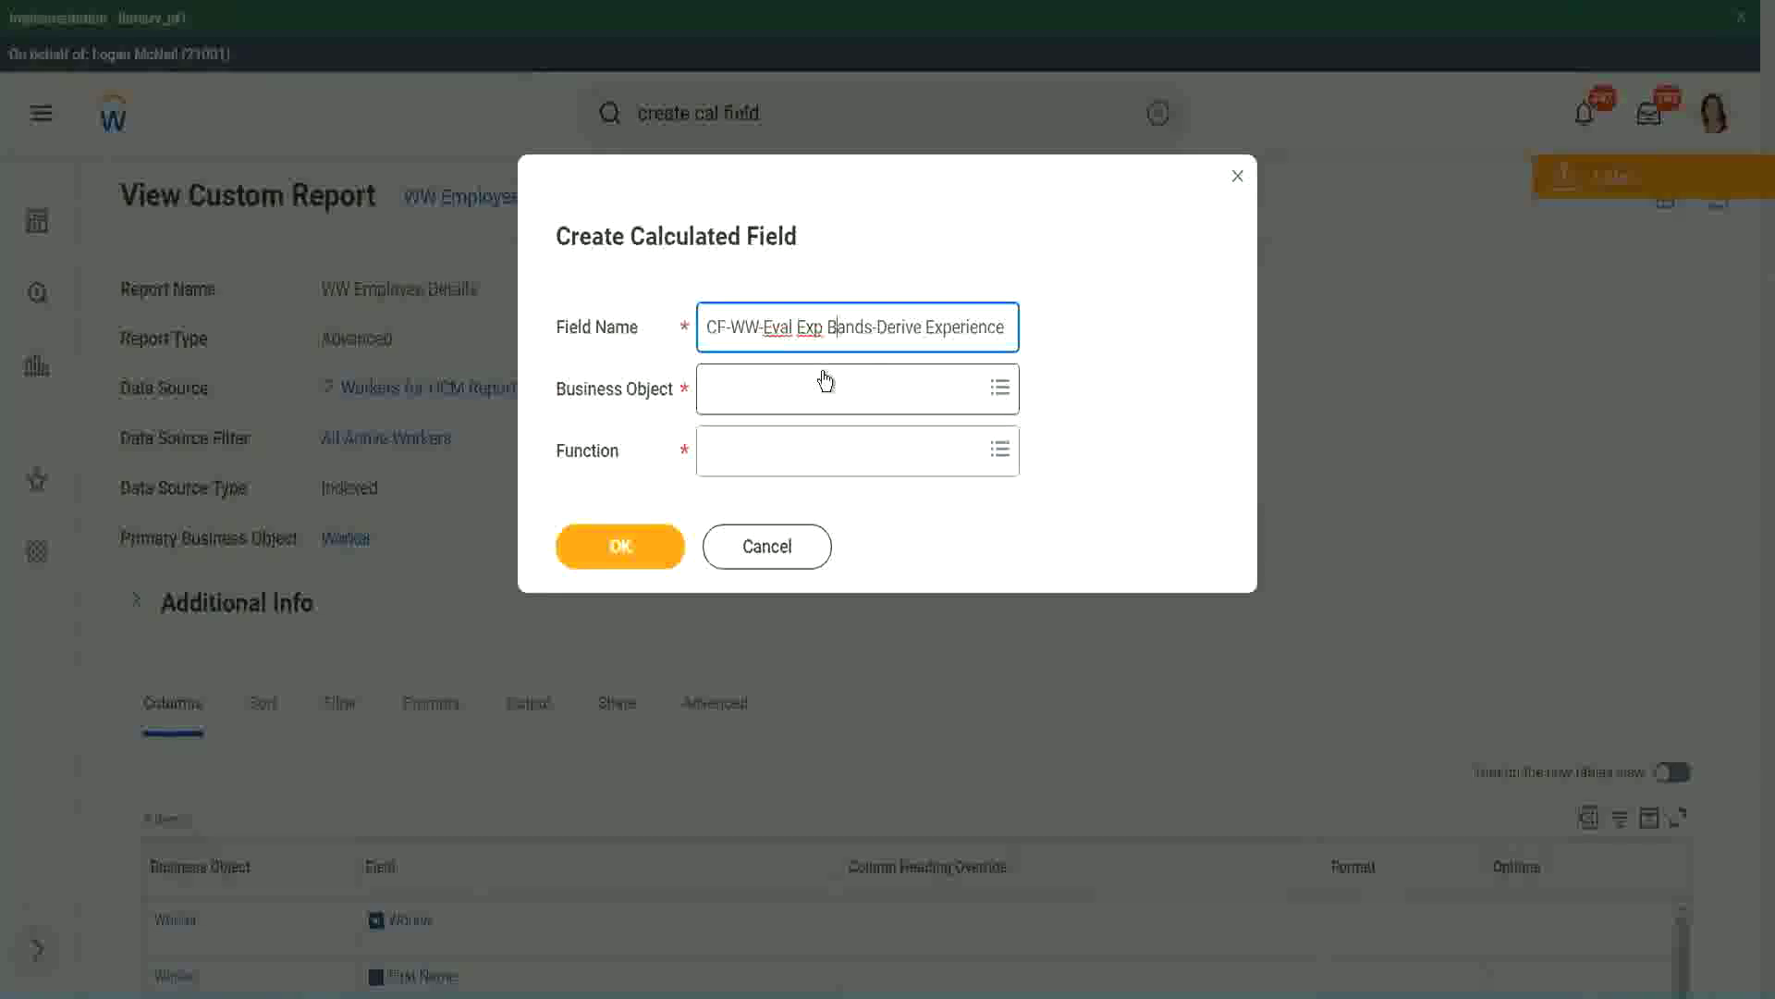
# - Replace "Derive" with "Determine" in the new calculated field's name
pyautogui.press('Right')
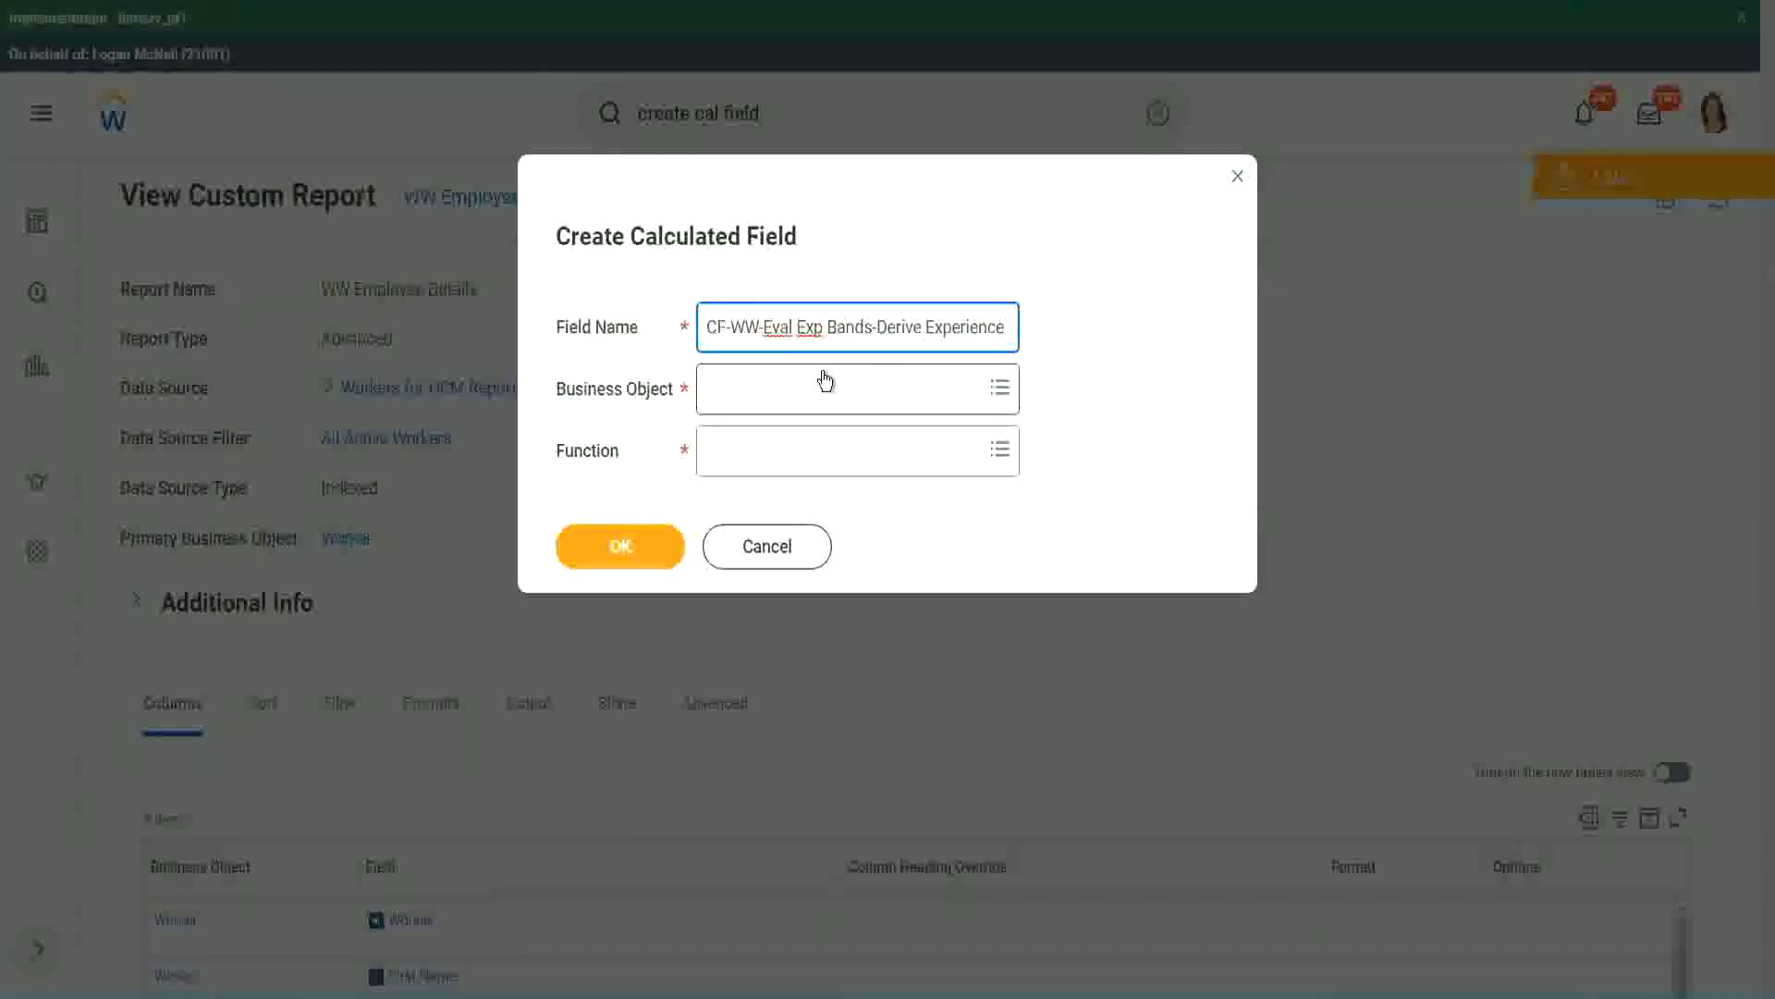
pyautogui.press('Right')
pyautogui.press('Right')
pyautogui.press('Right')
pyautogui.press('Right')
pyautogui.press('Right')
pyautogui.press('Right')
pyautogui.press('Right')
pyautogui.press('Right')
pyautogui.press('Right')
pyautogui.press('Right')
pyautogui.press('Right')
pyautogui.press('Right')
pyautogui.press('Right')
pyautogui.press('Right')
pyautogui.press('Right')
pyautogui.press('Right')
pyautogui.press('Right')
pyautogui.press('Right')
pyautogui.press('Right')
pyautogui.press('Right')
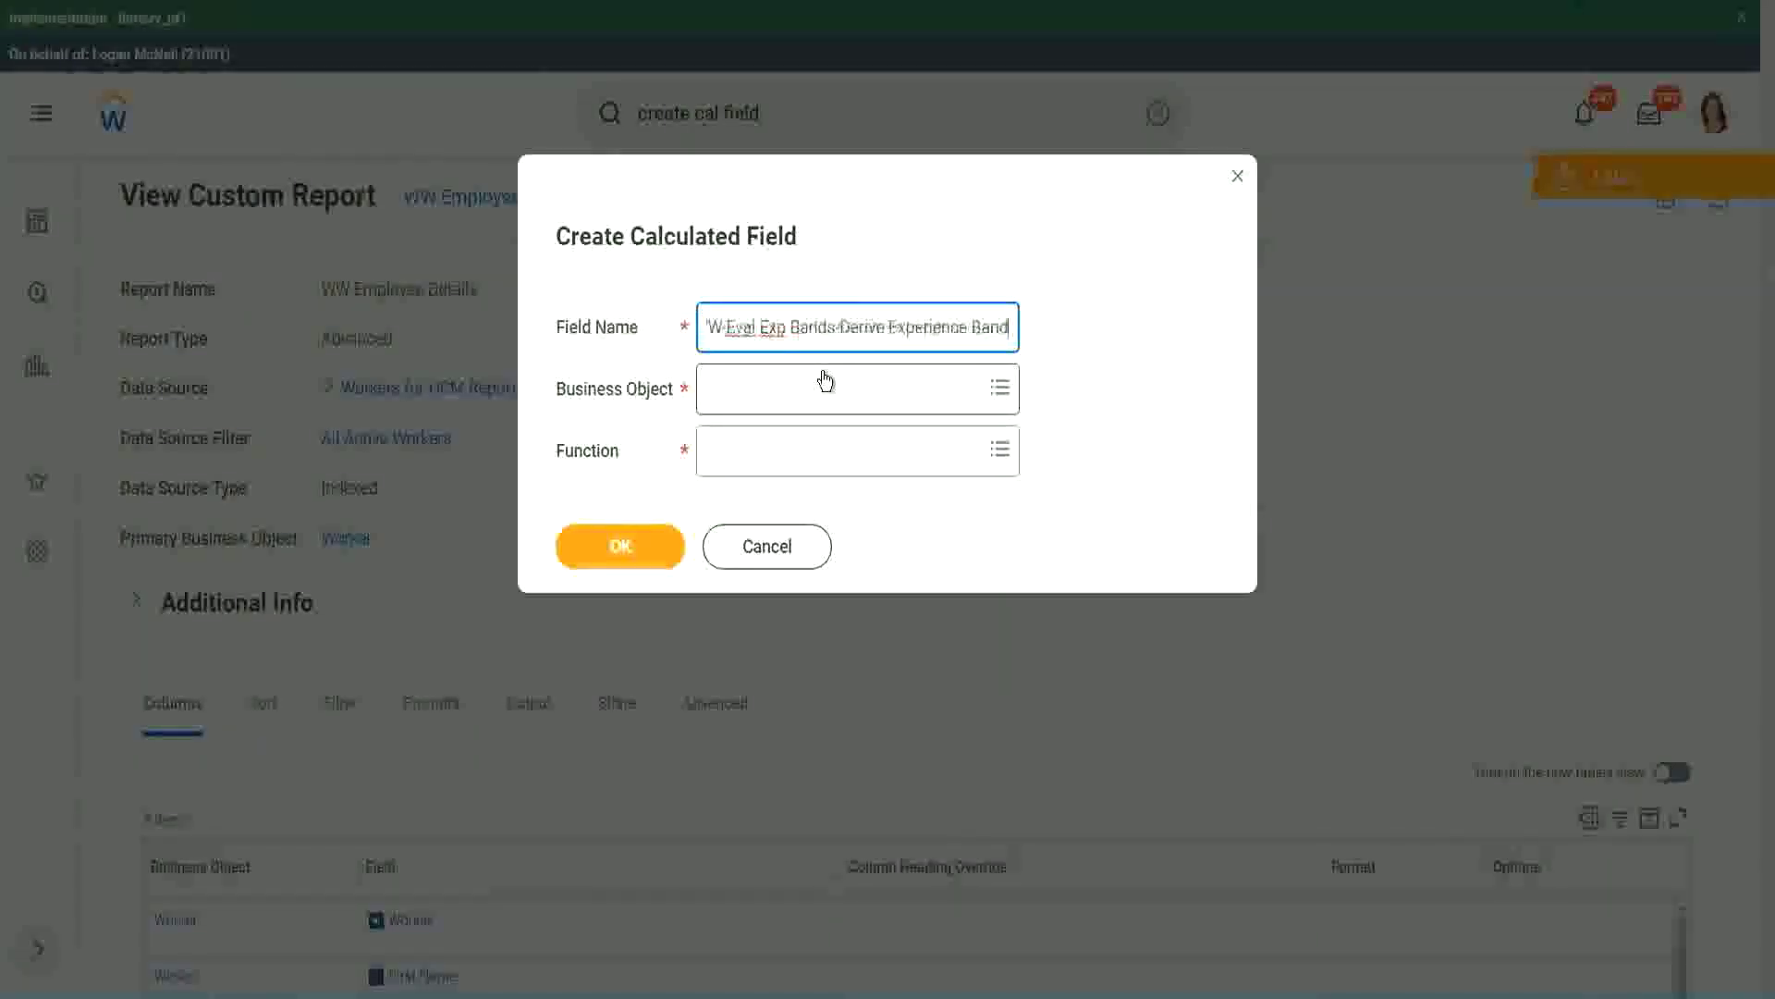
pyautogui.press('Right')
pyautogui.press('Right')
pyautogui.press('Right')
pyautogui.press('Right')
pyautogui.press('Right')
pyautogui.press('Right')
pyautogui.press('Right')
pyautogui.press('Right')
pyautogui.press('Right')
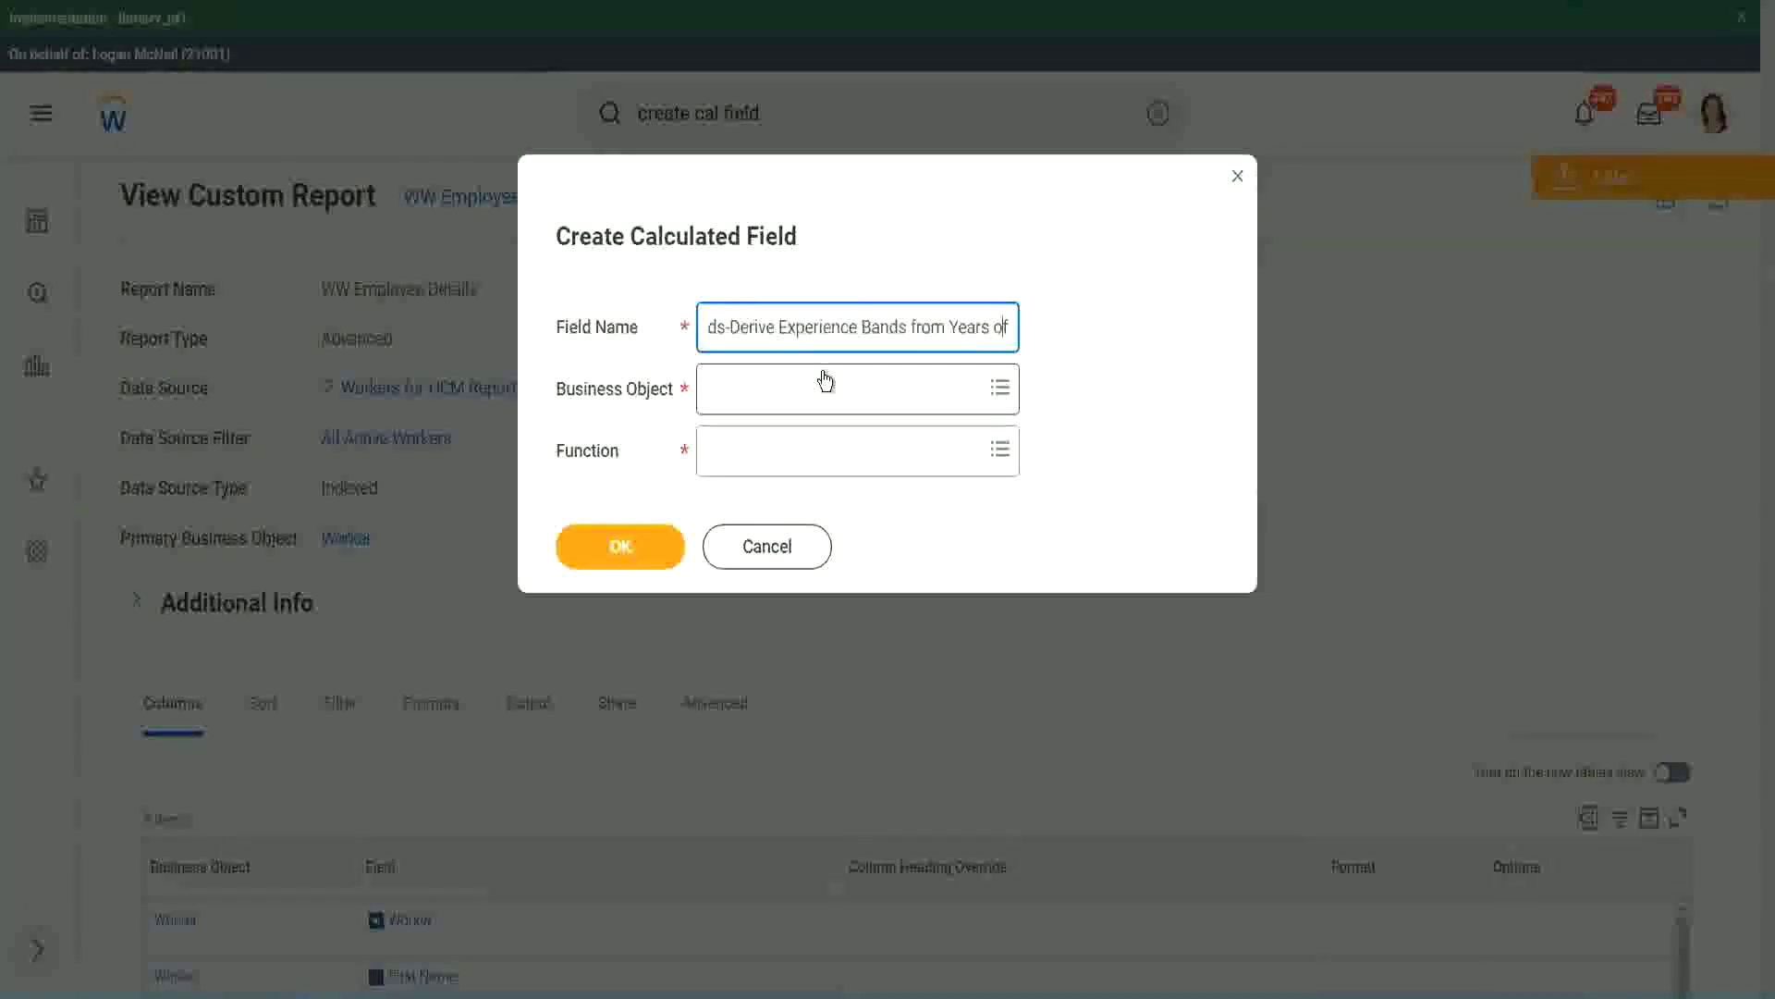
pyautogui.press('Left')
pyautogui.press('Left')
pyautogui.press('Left')
pyautogui.press('Left')
pyautogui.press('Left')
pyautogui.press('Left')
pyautogui.press('Left')
pyautogui.press('Left')
pyautogui.press('Left')
pyautogui.press('Left')
pyautogui.press('Left')
pyautogui.press('Left')
pyautogui.press('Left')
pyautogui.press('Left')
pyautogui.press('Left')
pyautogui.press('Left')
pyautogui.press('Left')
pyautogui.press('Left')
pyautogui.press('Left')
pyautogui.press('Left')
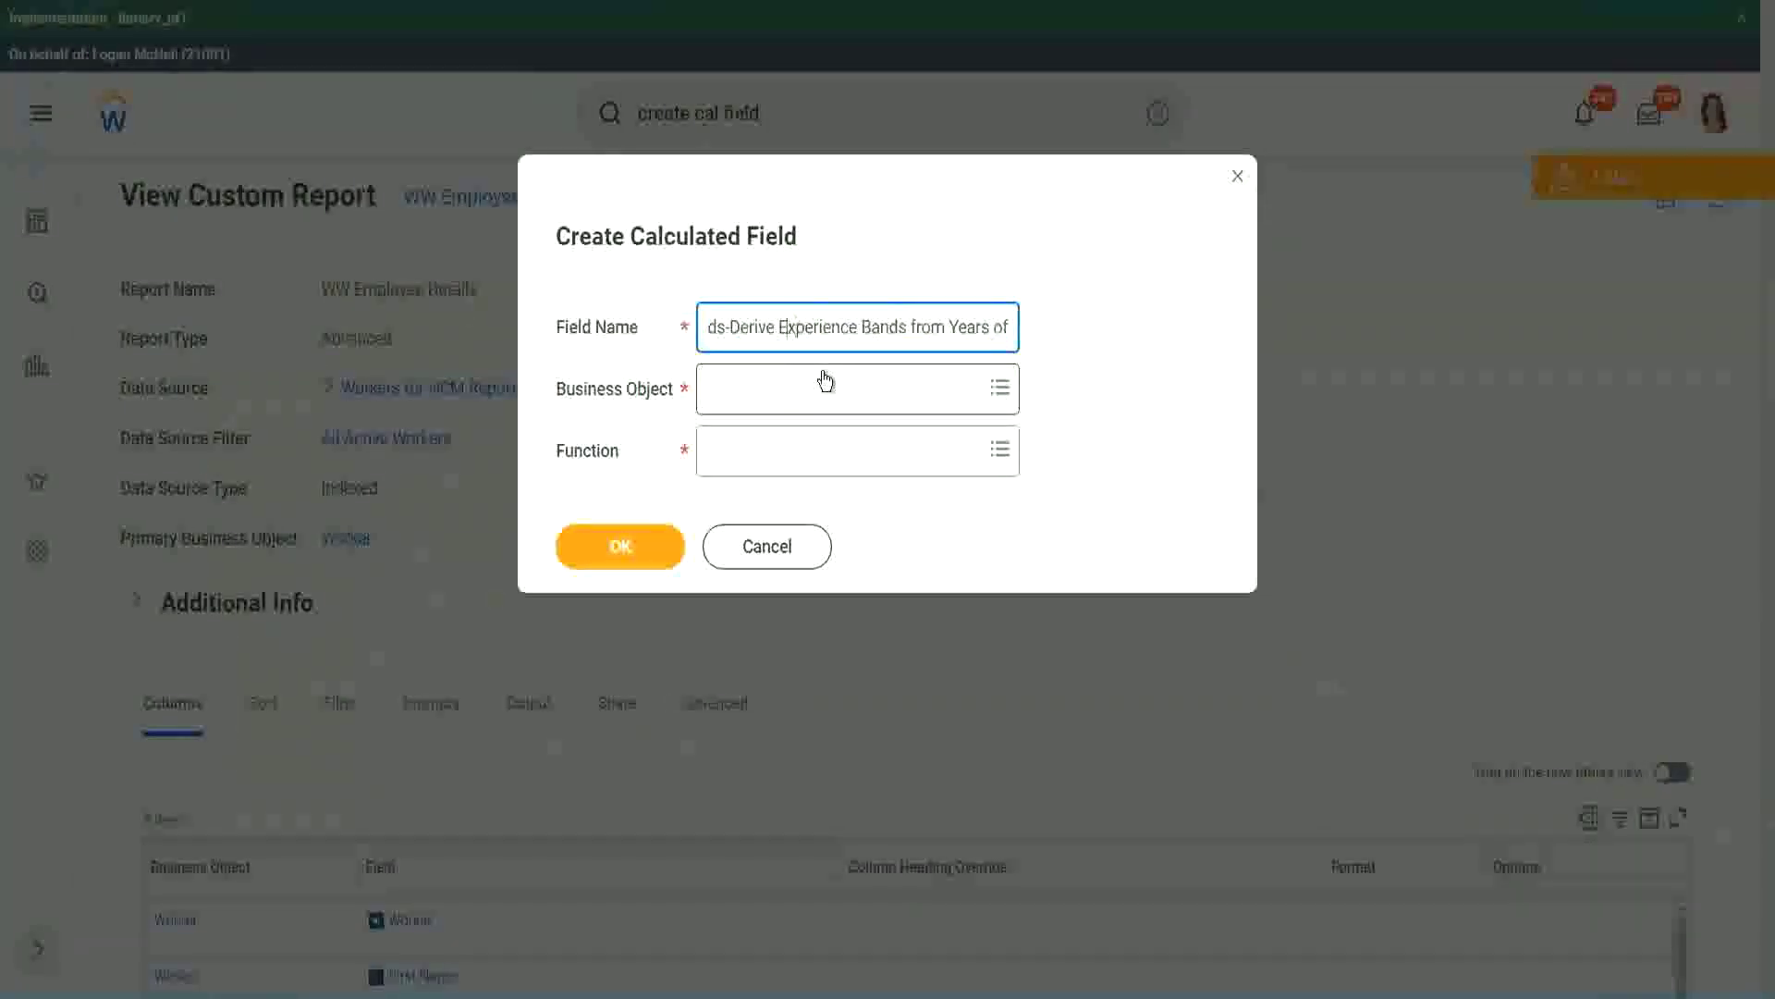
pyautogui.hotkey('shift', 'Left')
pyautogui.hotkey('shift', 'Left')
pyautogui.hotkey('shift', 'Left')
pyautogui.hotkey('shift', 'Left')
pyautogui.hotkey('shift', 'Left')
pyautogui.hotkey('shift', 'Left')
pyautogui.write('Determine')
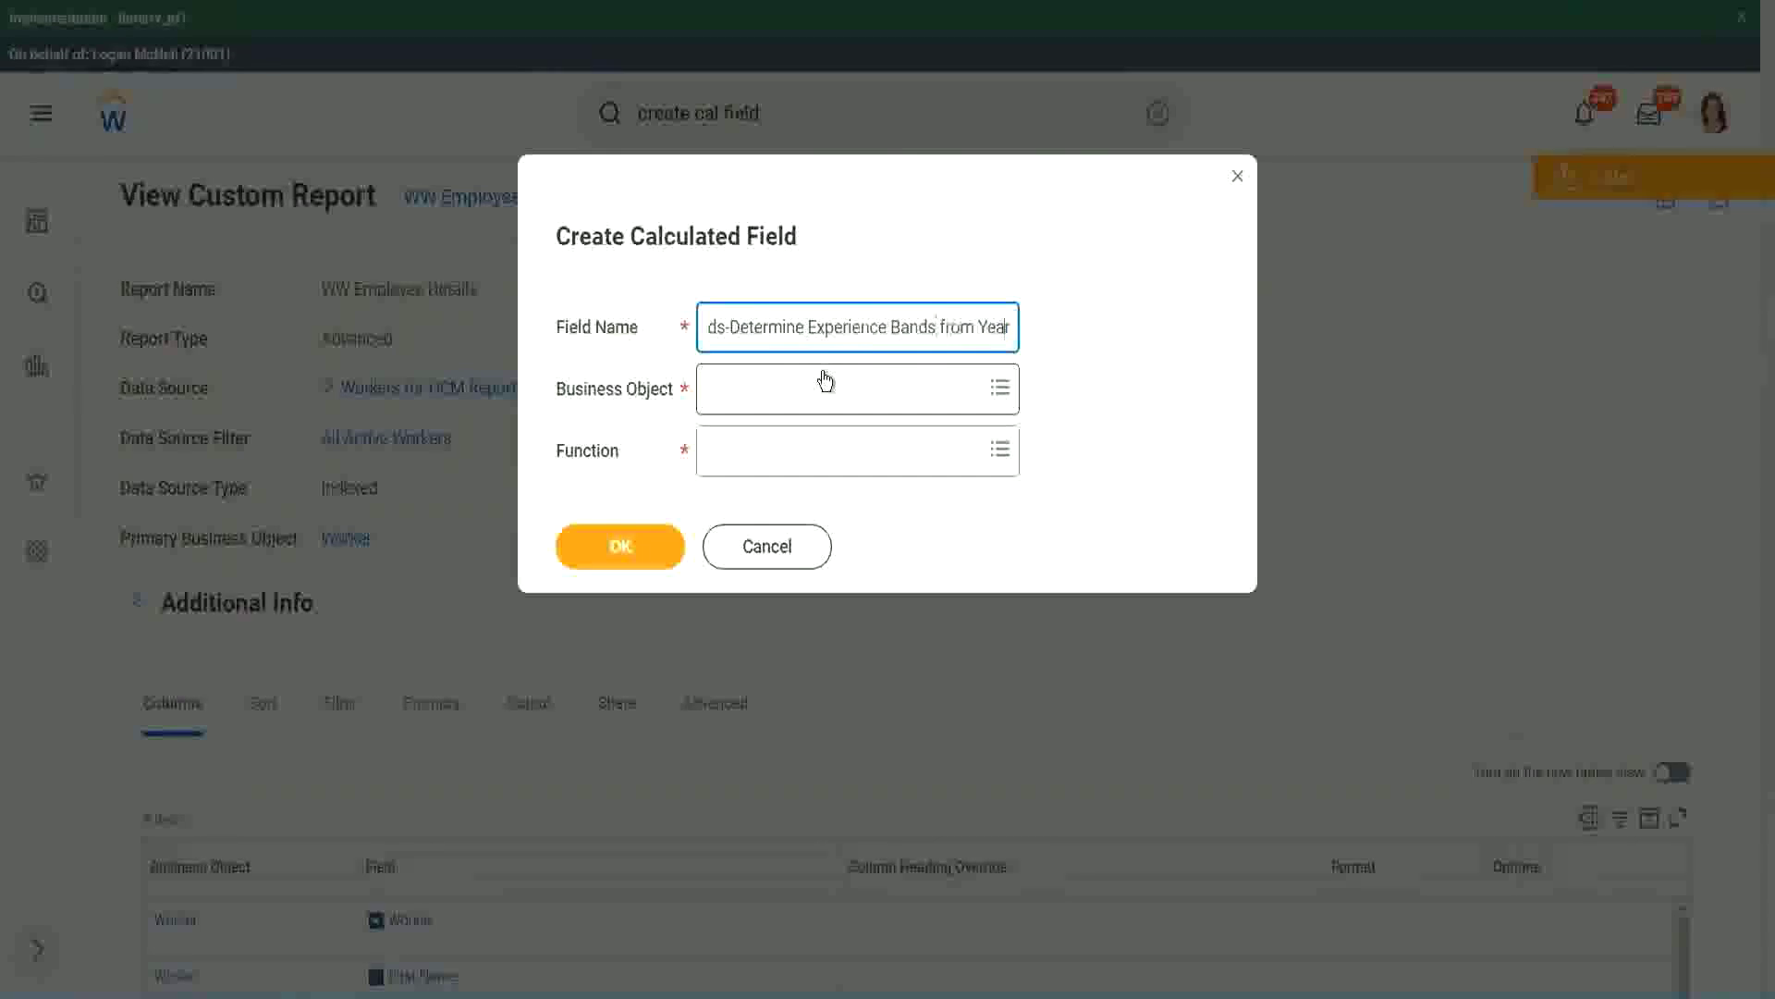
pyautogui.press('End')
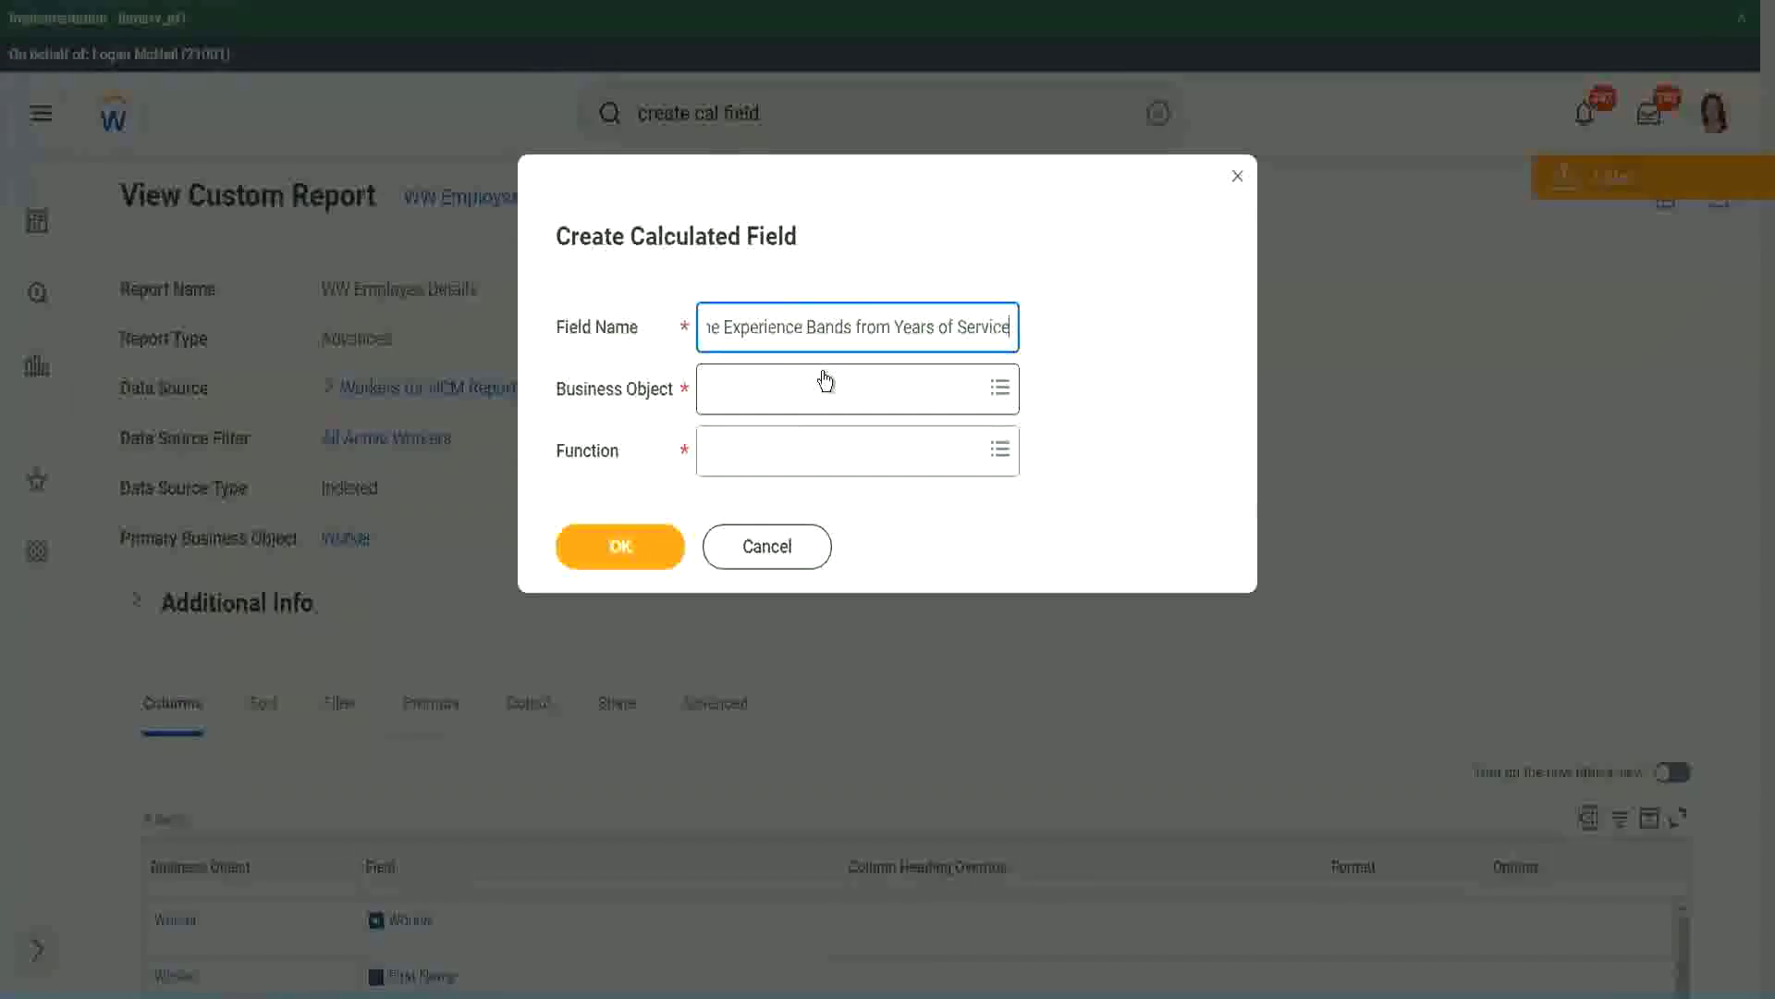
# - Set the new calculated field's business object to Worker
pyautogui.click(788, 393)
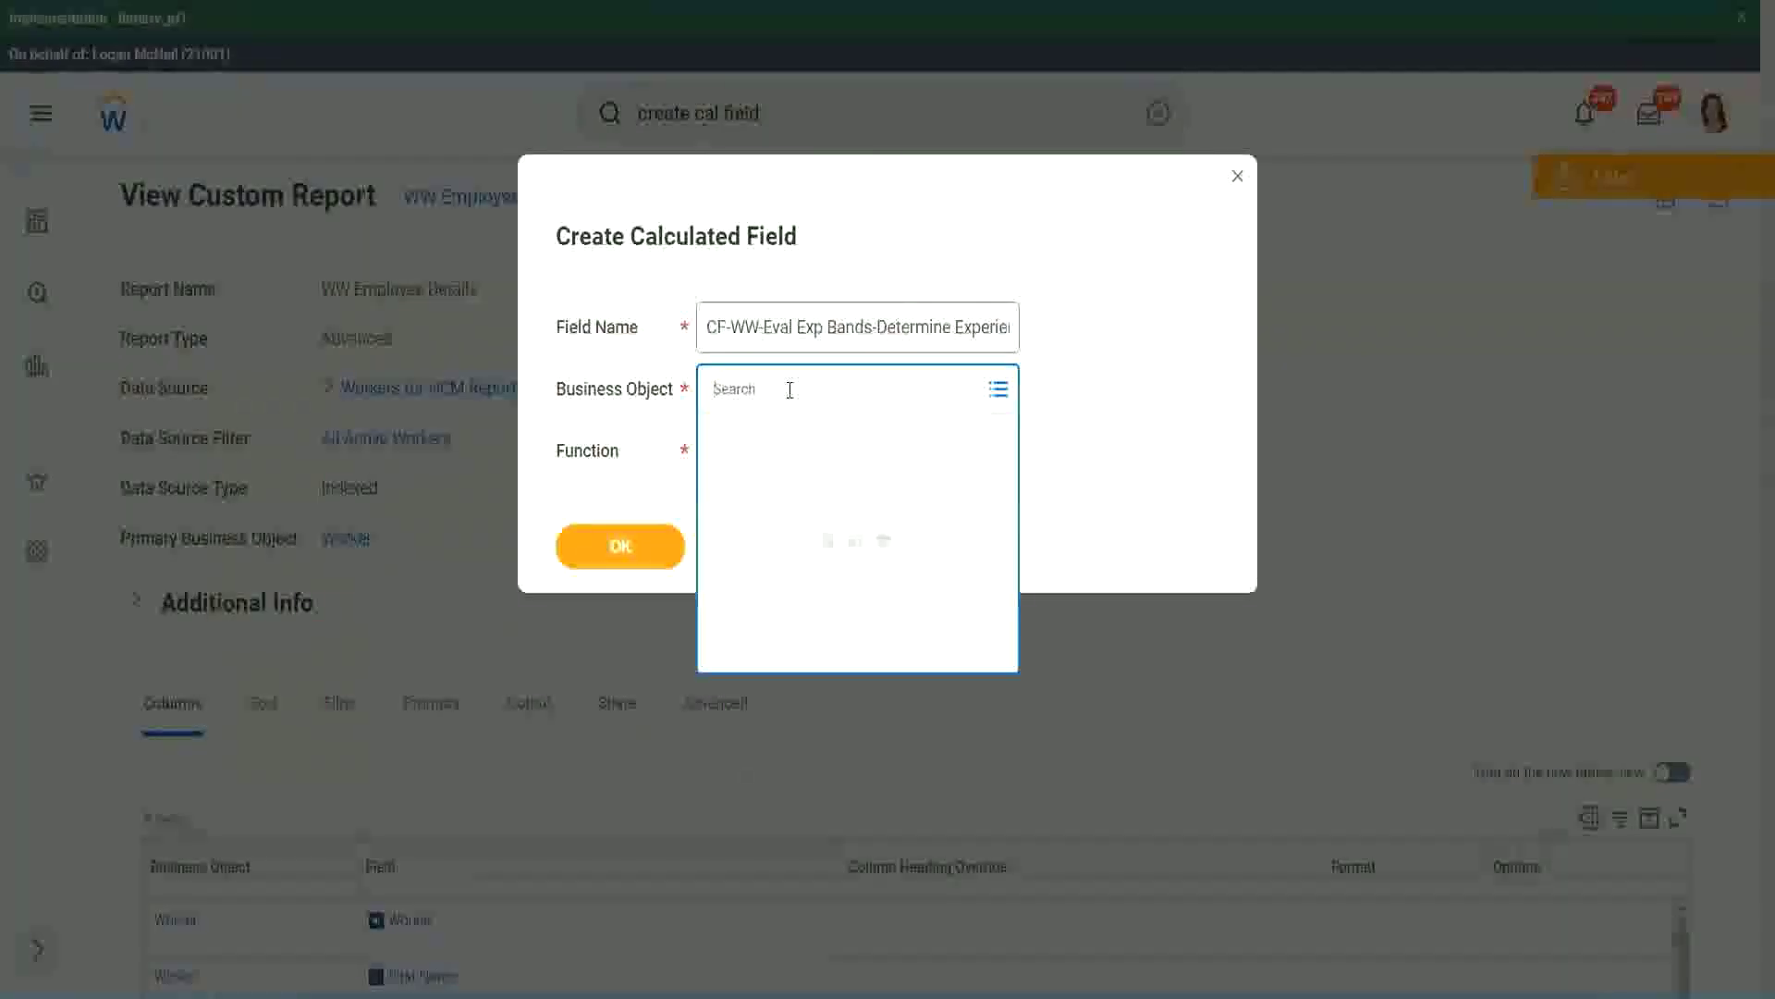
pyautogui.write('work')
pyautogui.press('Return')
pyautogui.write('er')
pyautogui.press('Return')
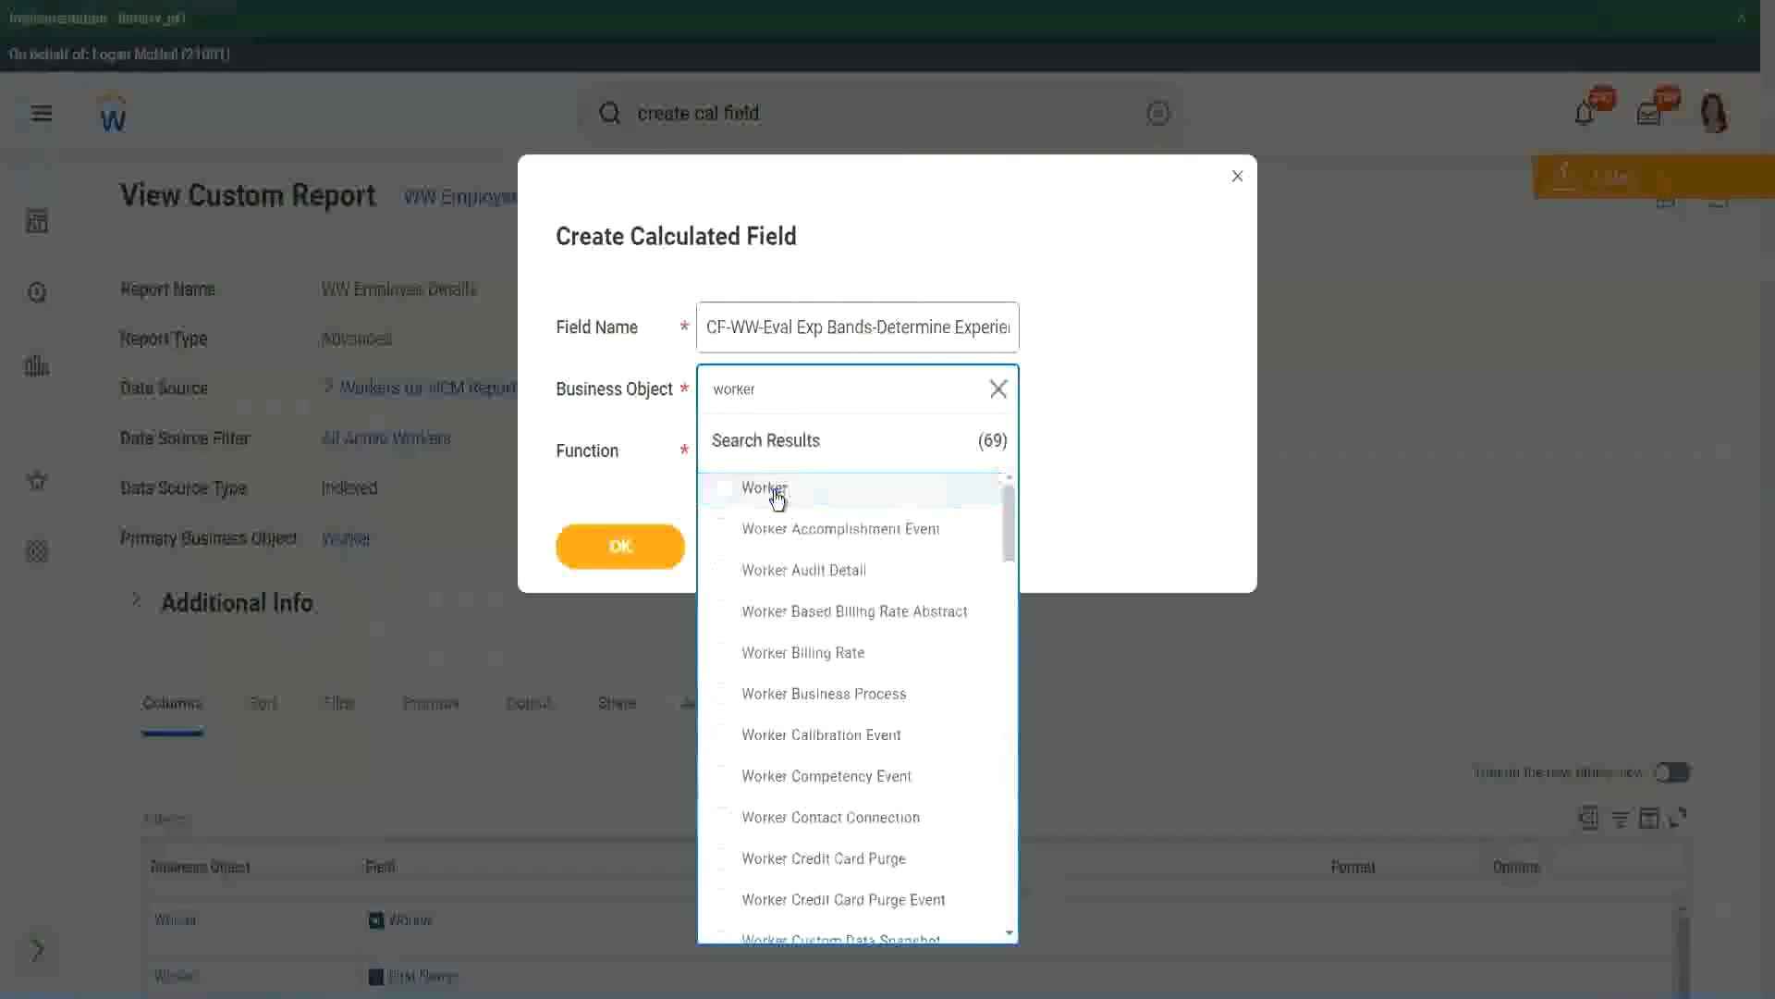
pyautogui.click(765, 489)
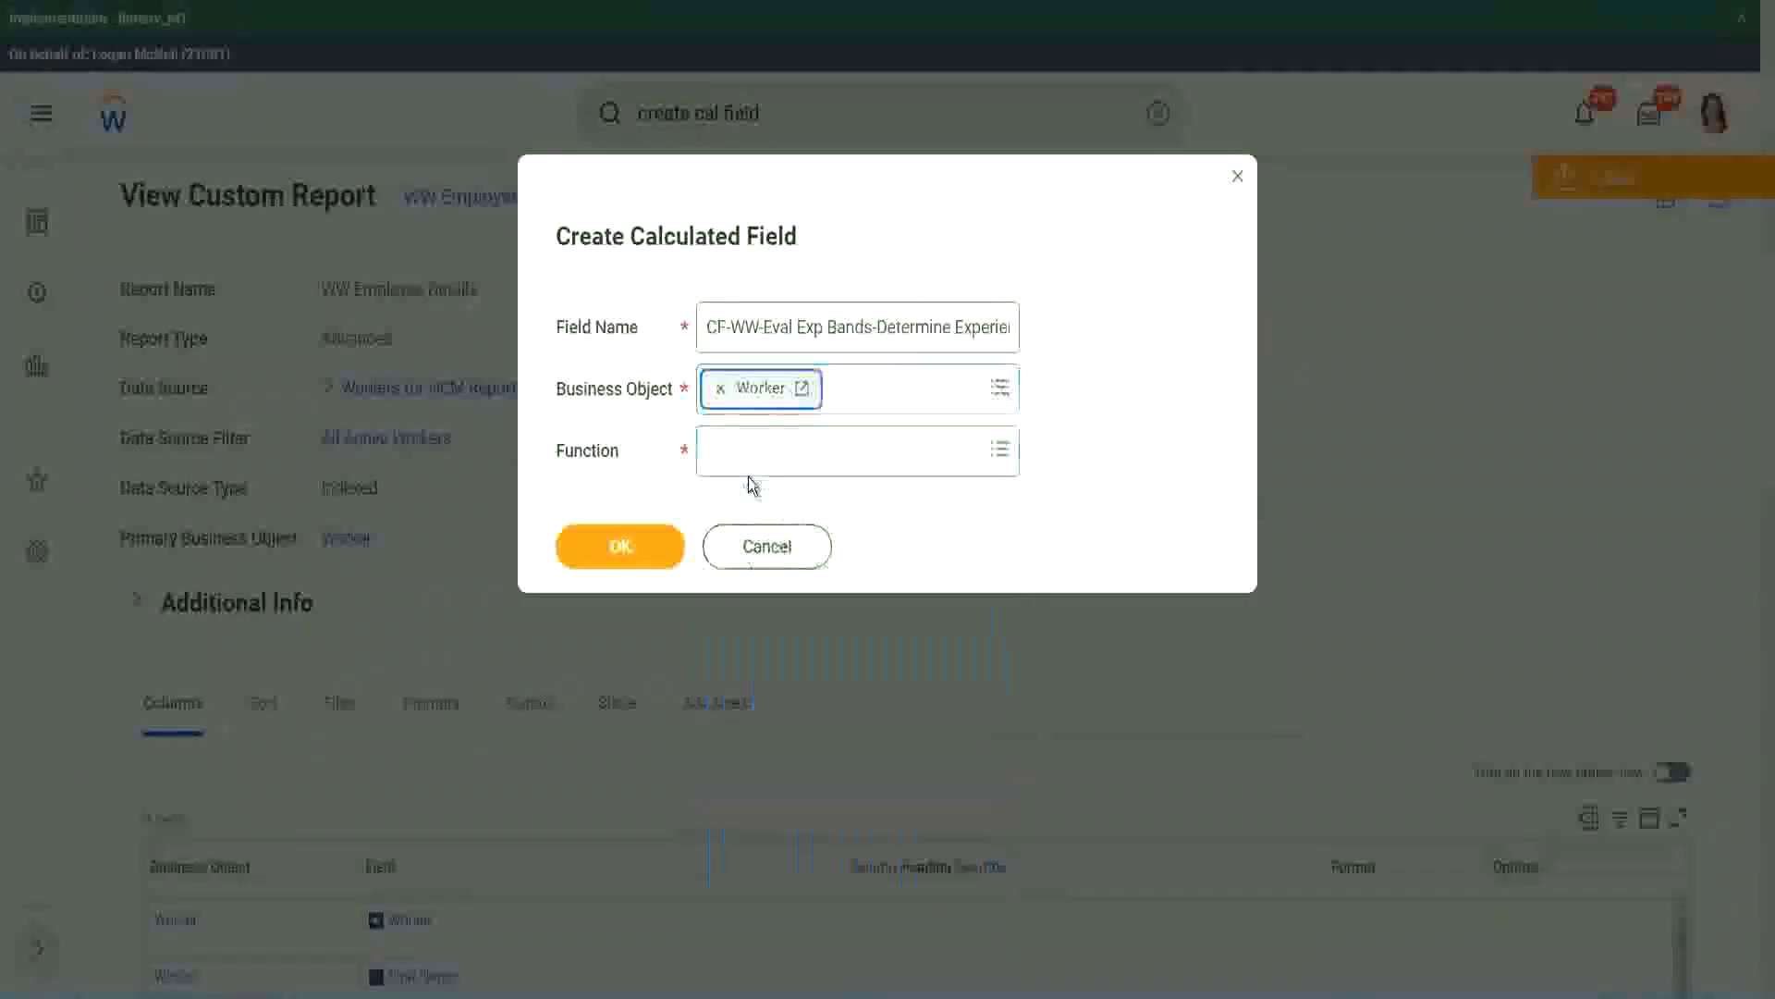
# - Choose Evaluate Expression Band as the calculated field's function
pyautogui.click(751, 447)
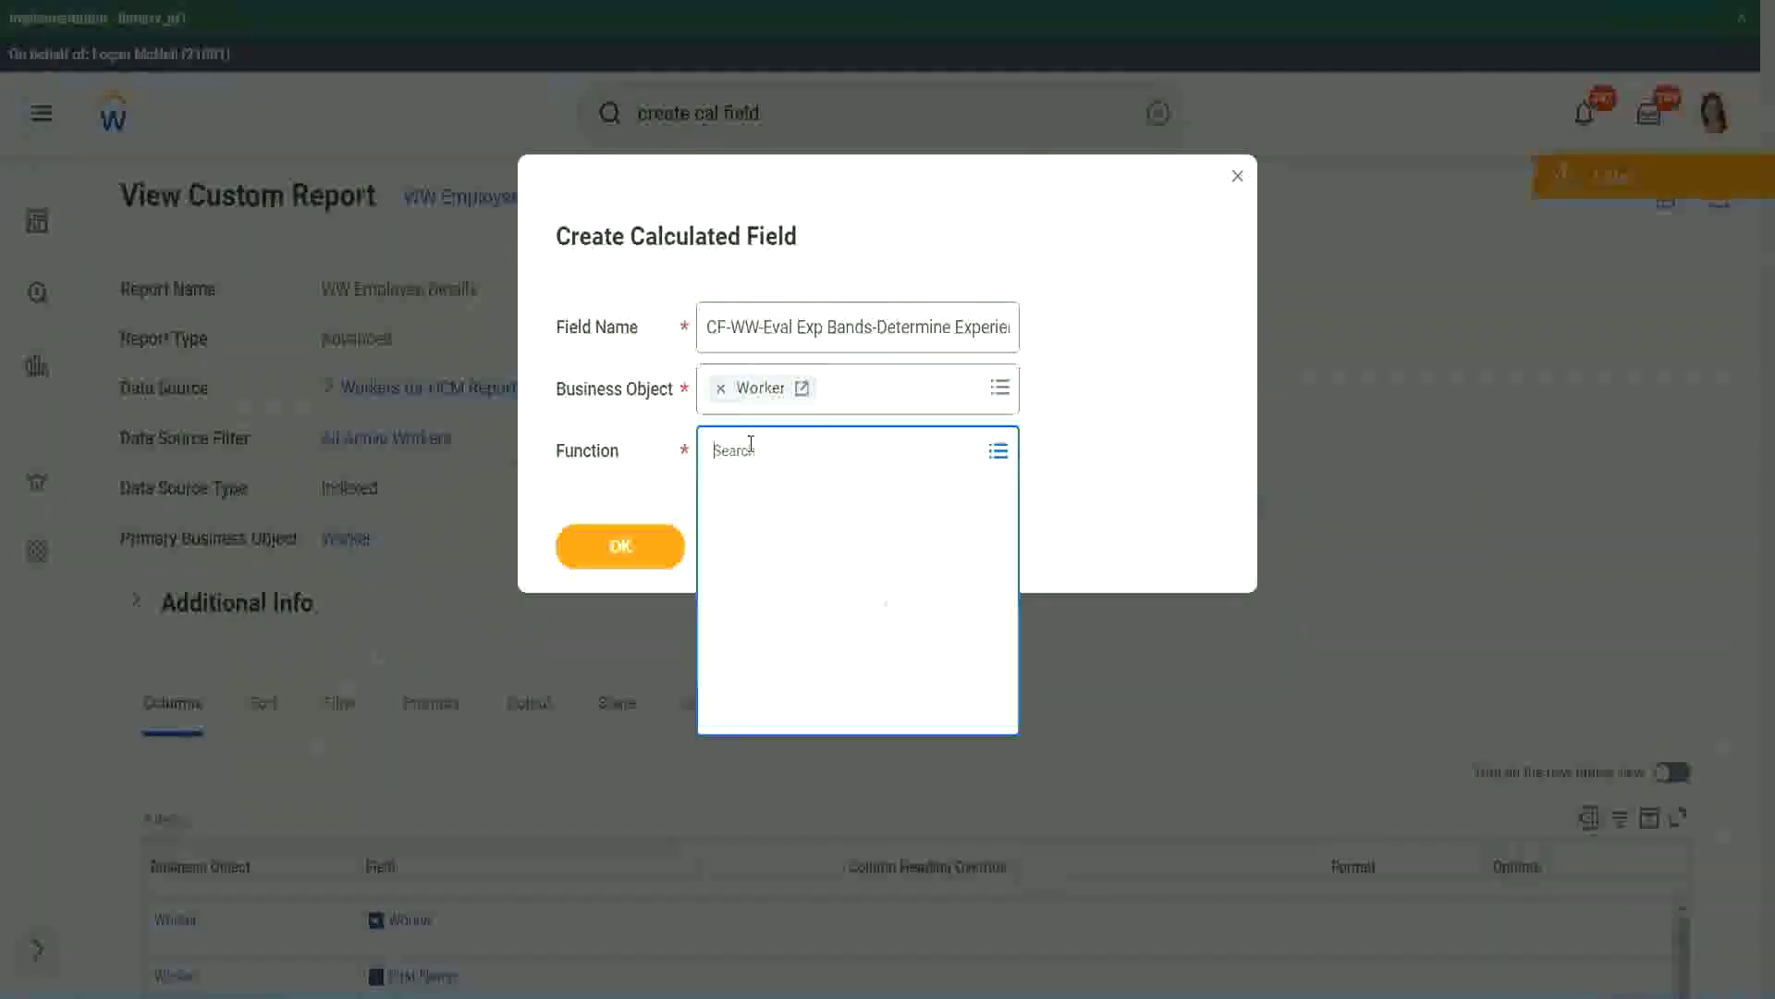
pyautogui.write('eval ex')
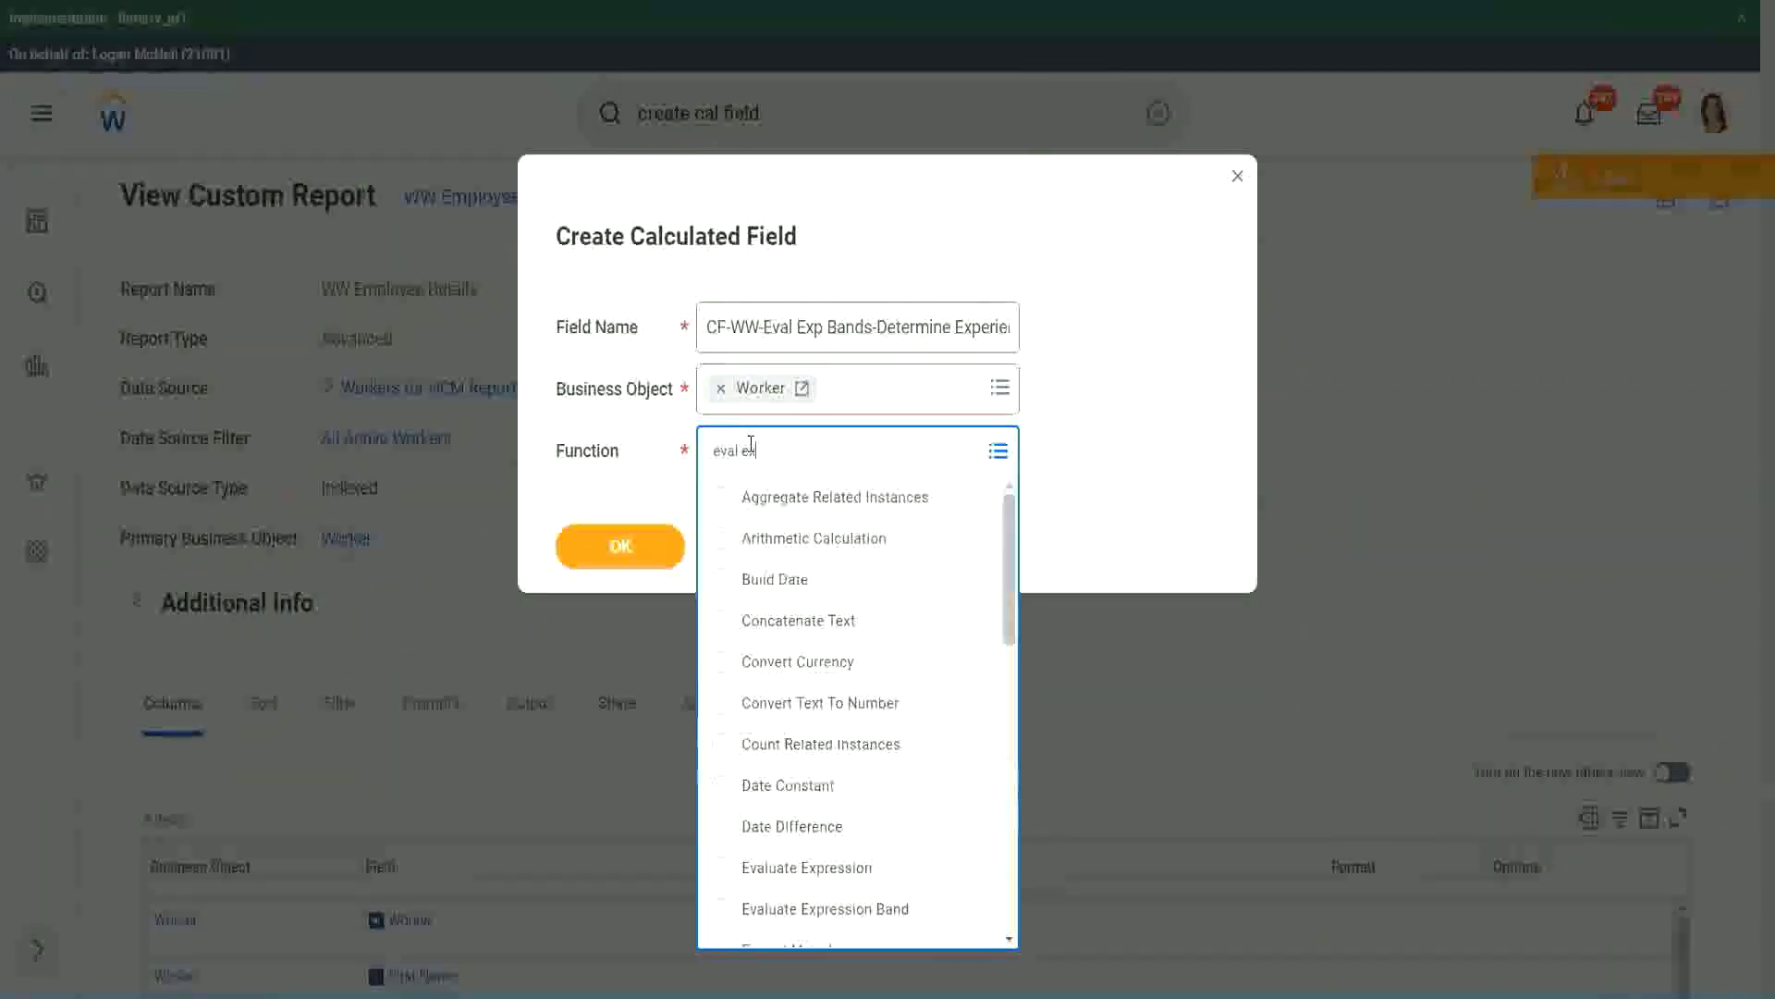
pyautogui.write('p')
pyautogui.press('Return')
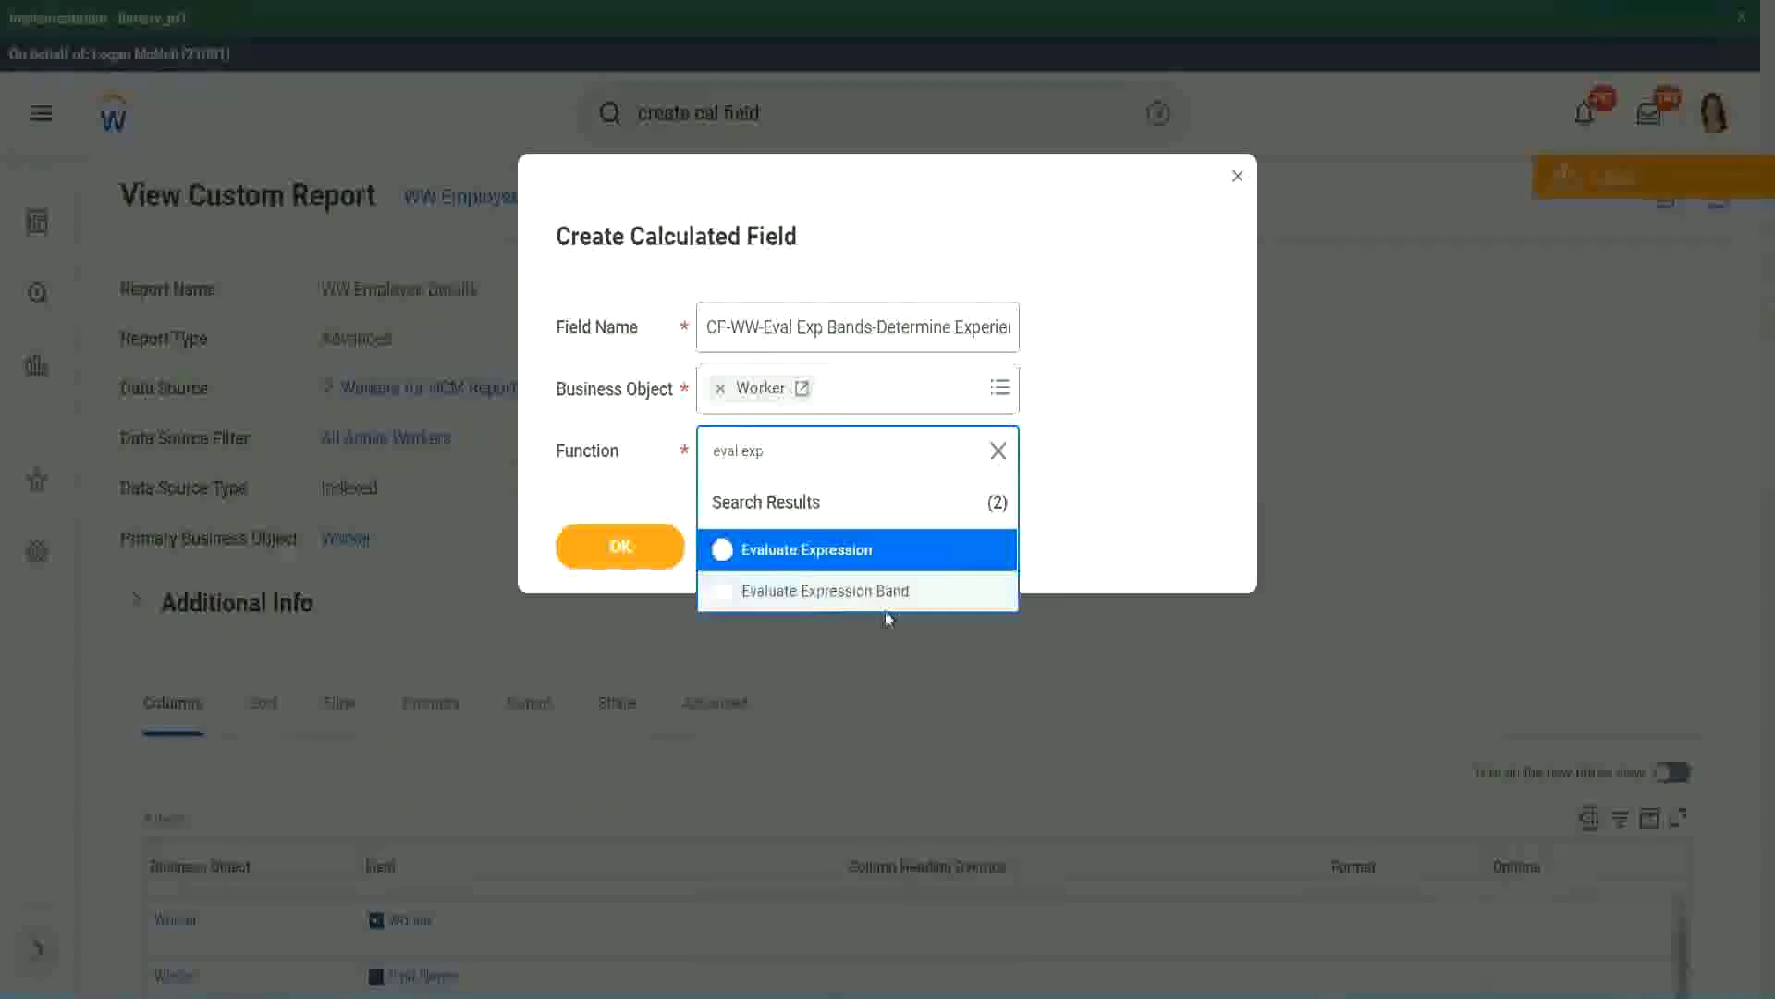
pyautogui.click(896, 599)
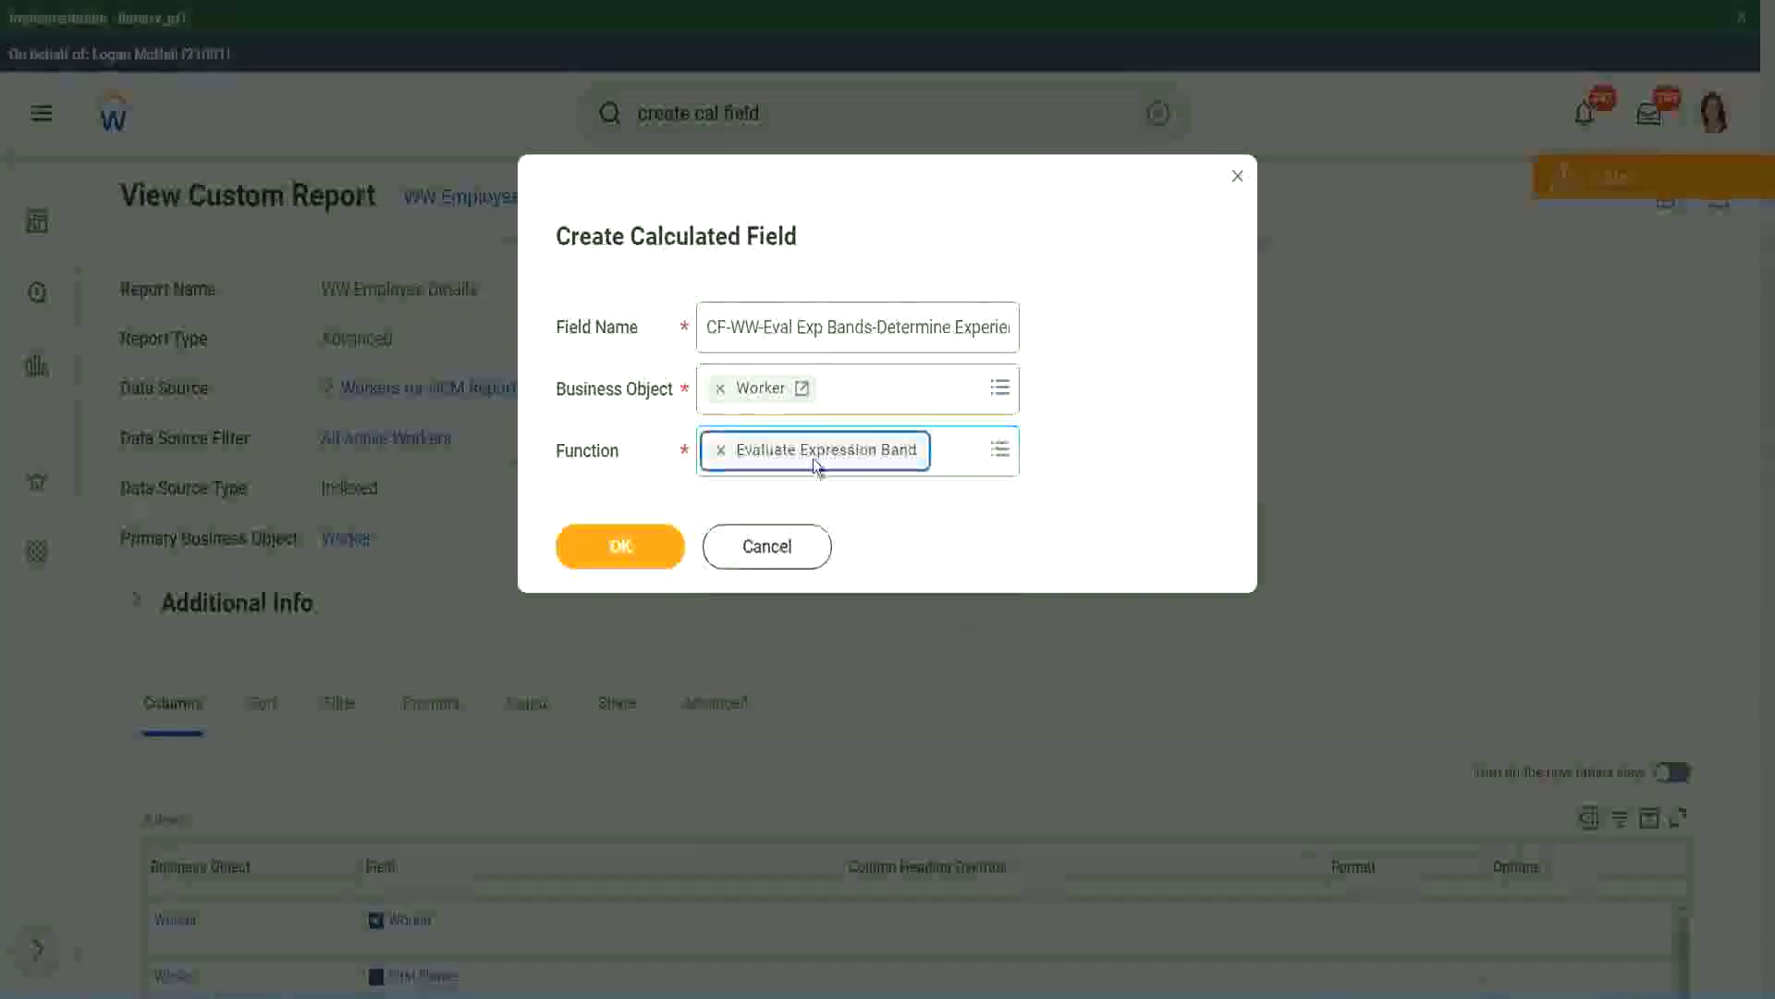
# - Change "Eval Exp Bands" to "Eval Exp Band" in the field name and continue to the calculation definition
pyautogui.click(872, 328)
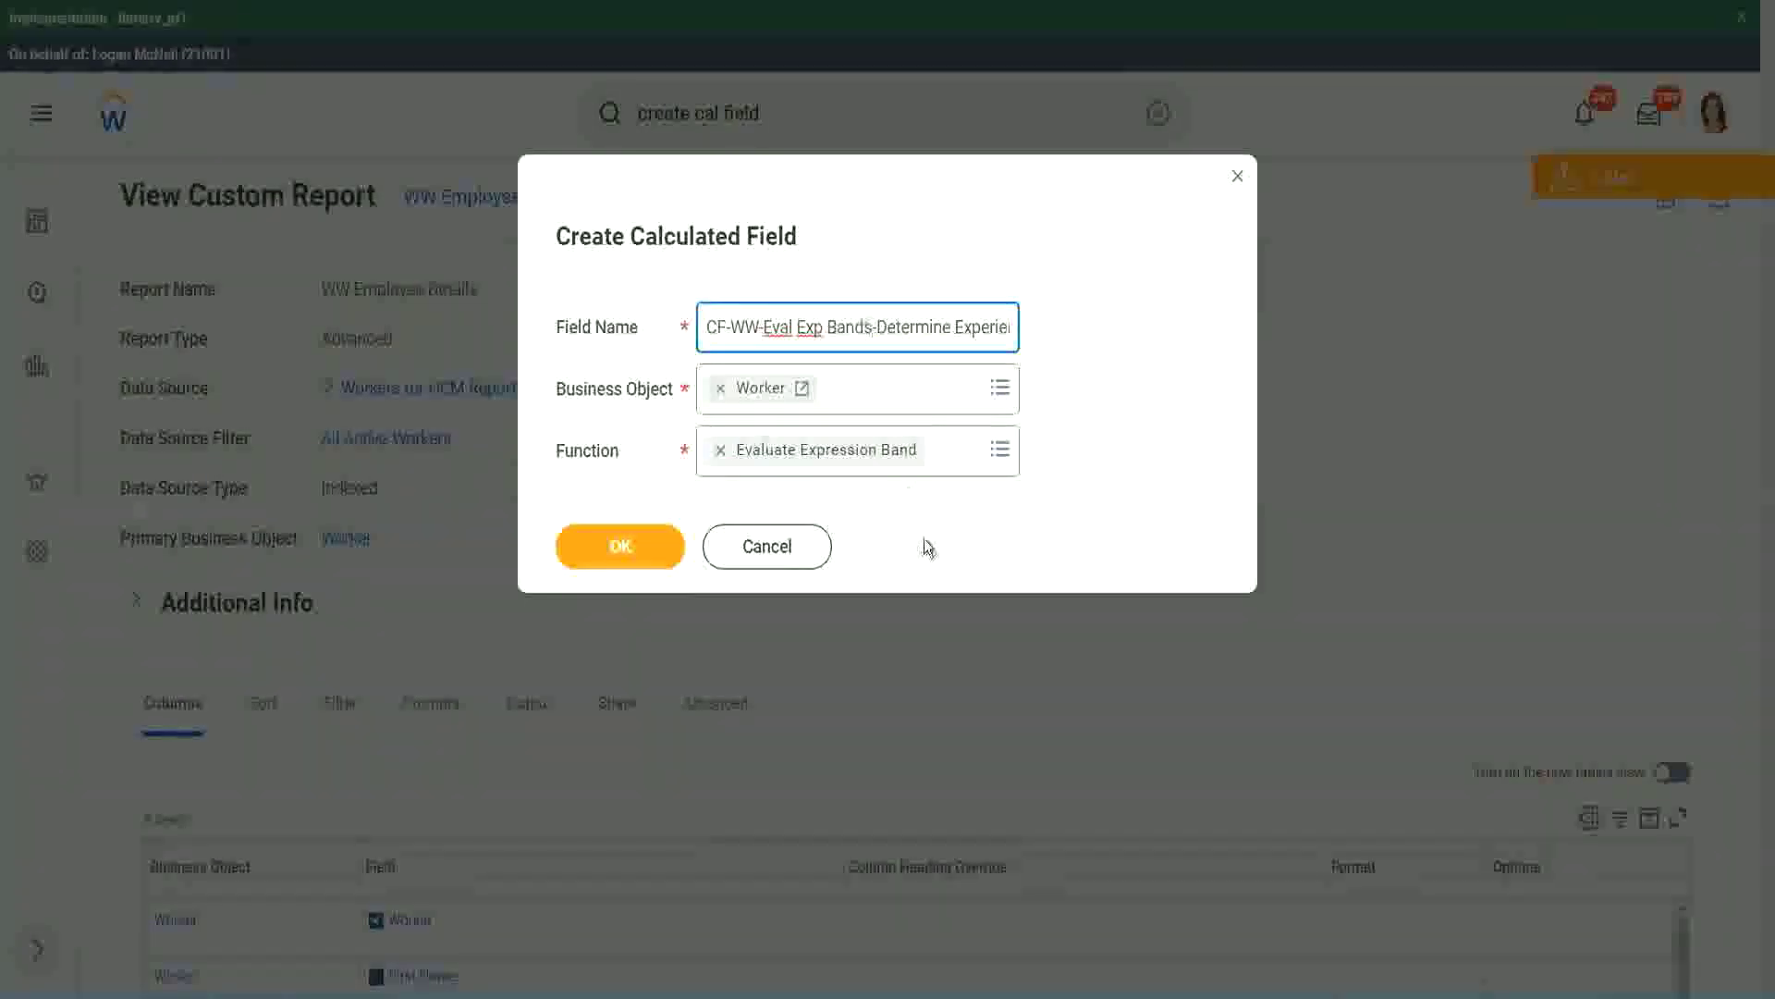
pyautogui.press('BackSpace')
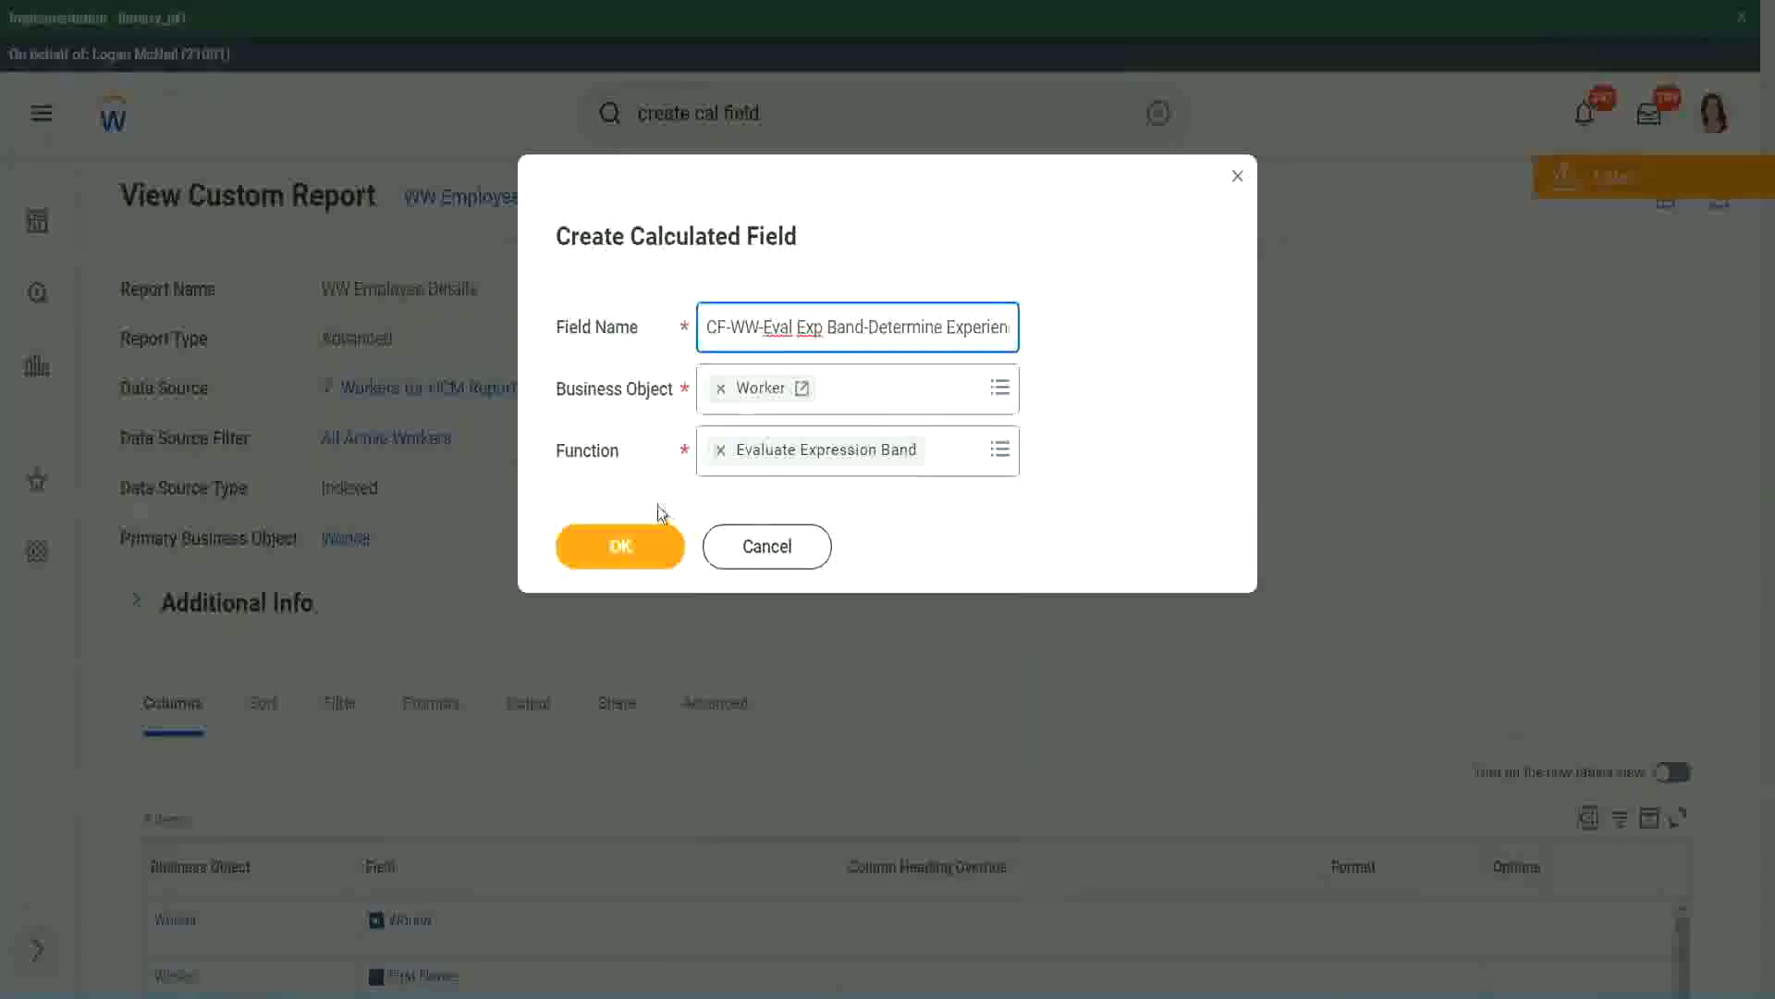
pyautogui.click(621, 546)
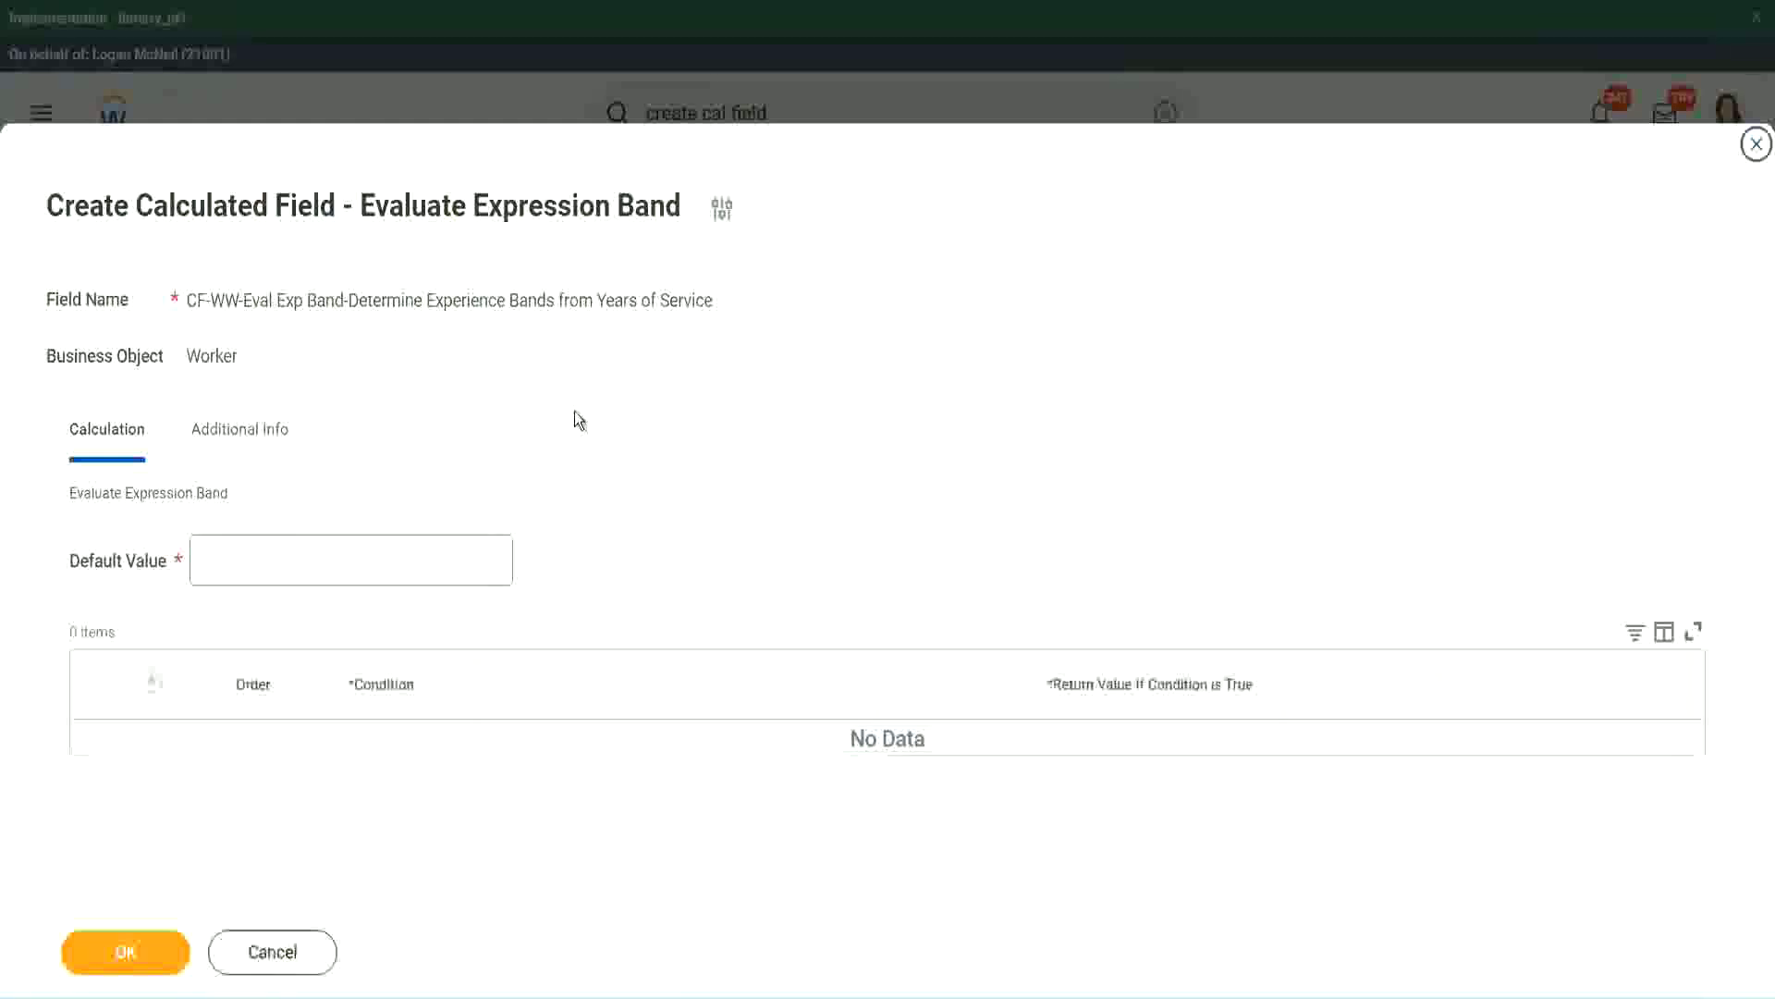
# - Enter "-" as the default value and add a first condition row
pyautogui.click(257, 571)
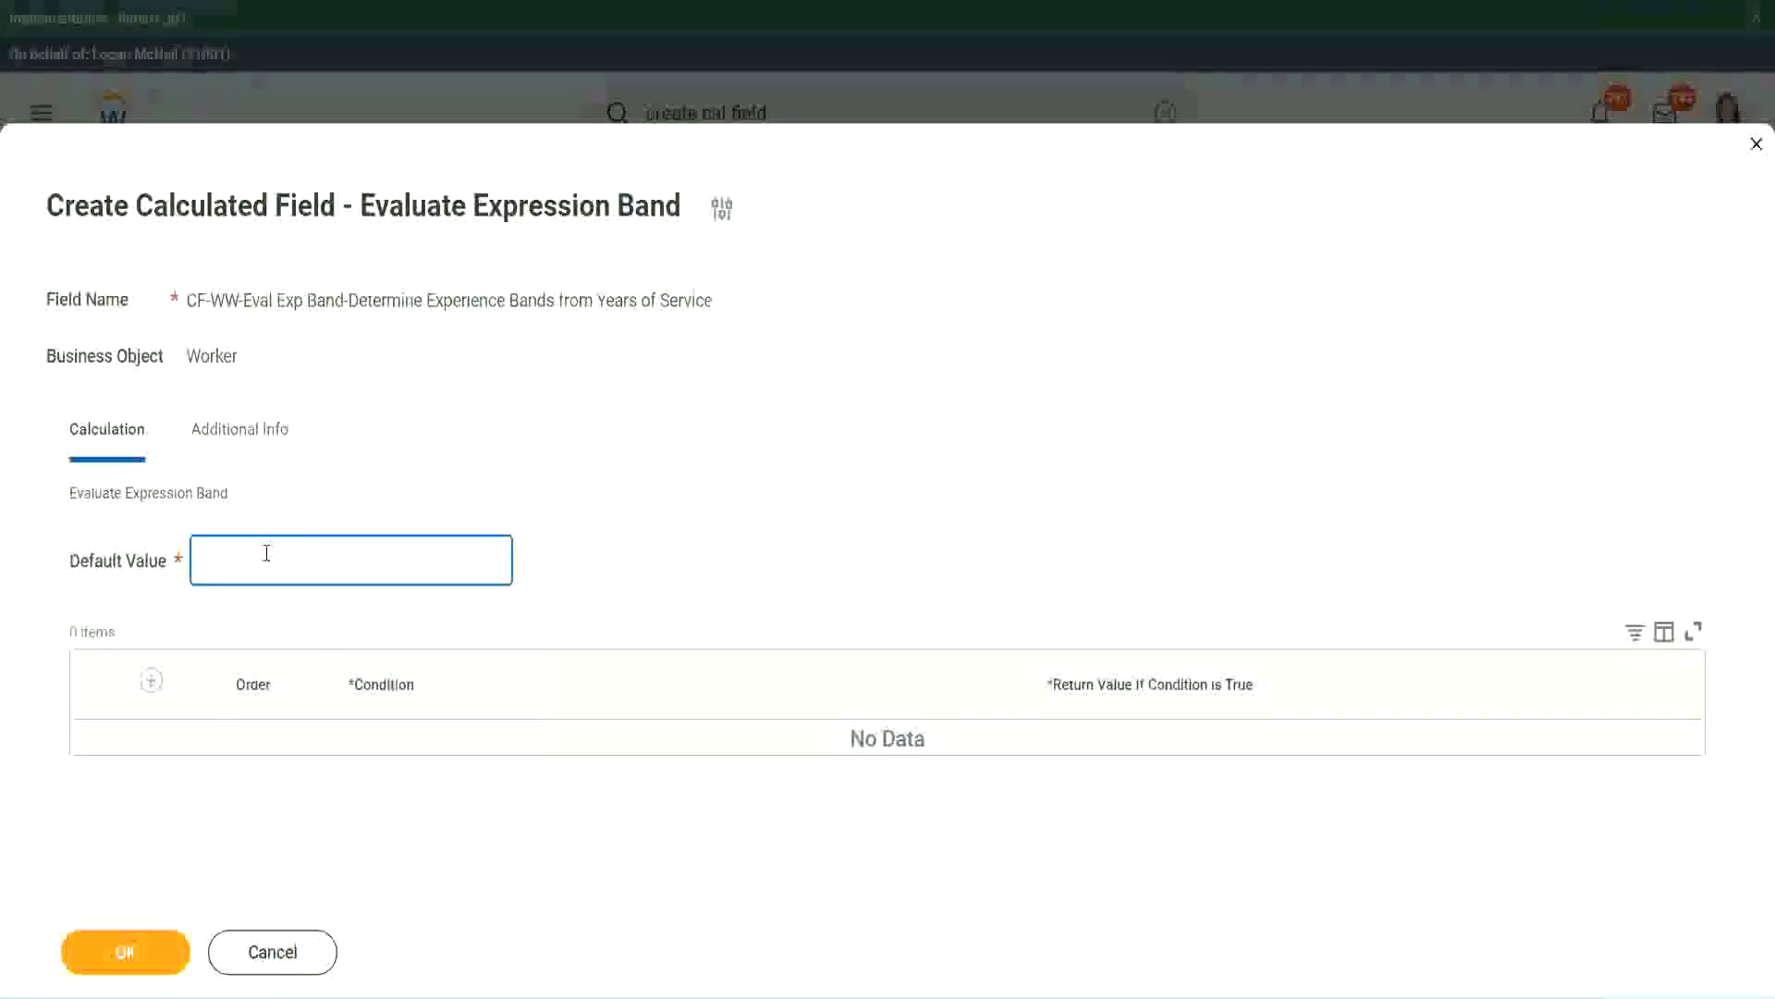
pyautogui.write('N')
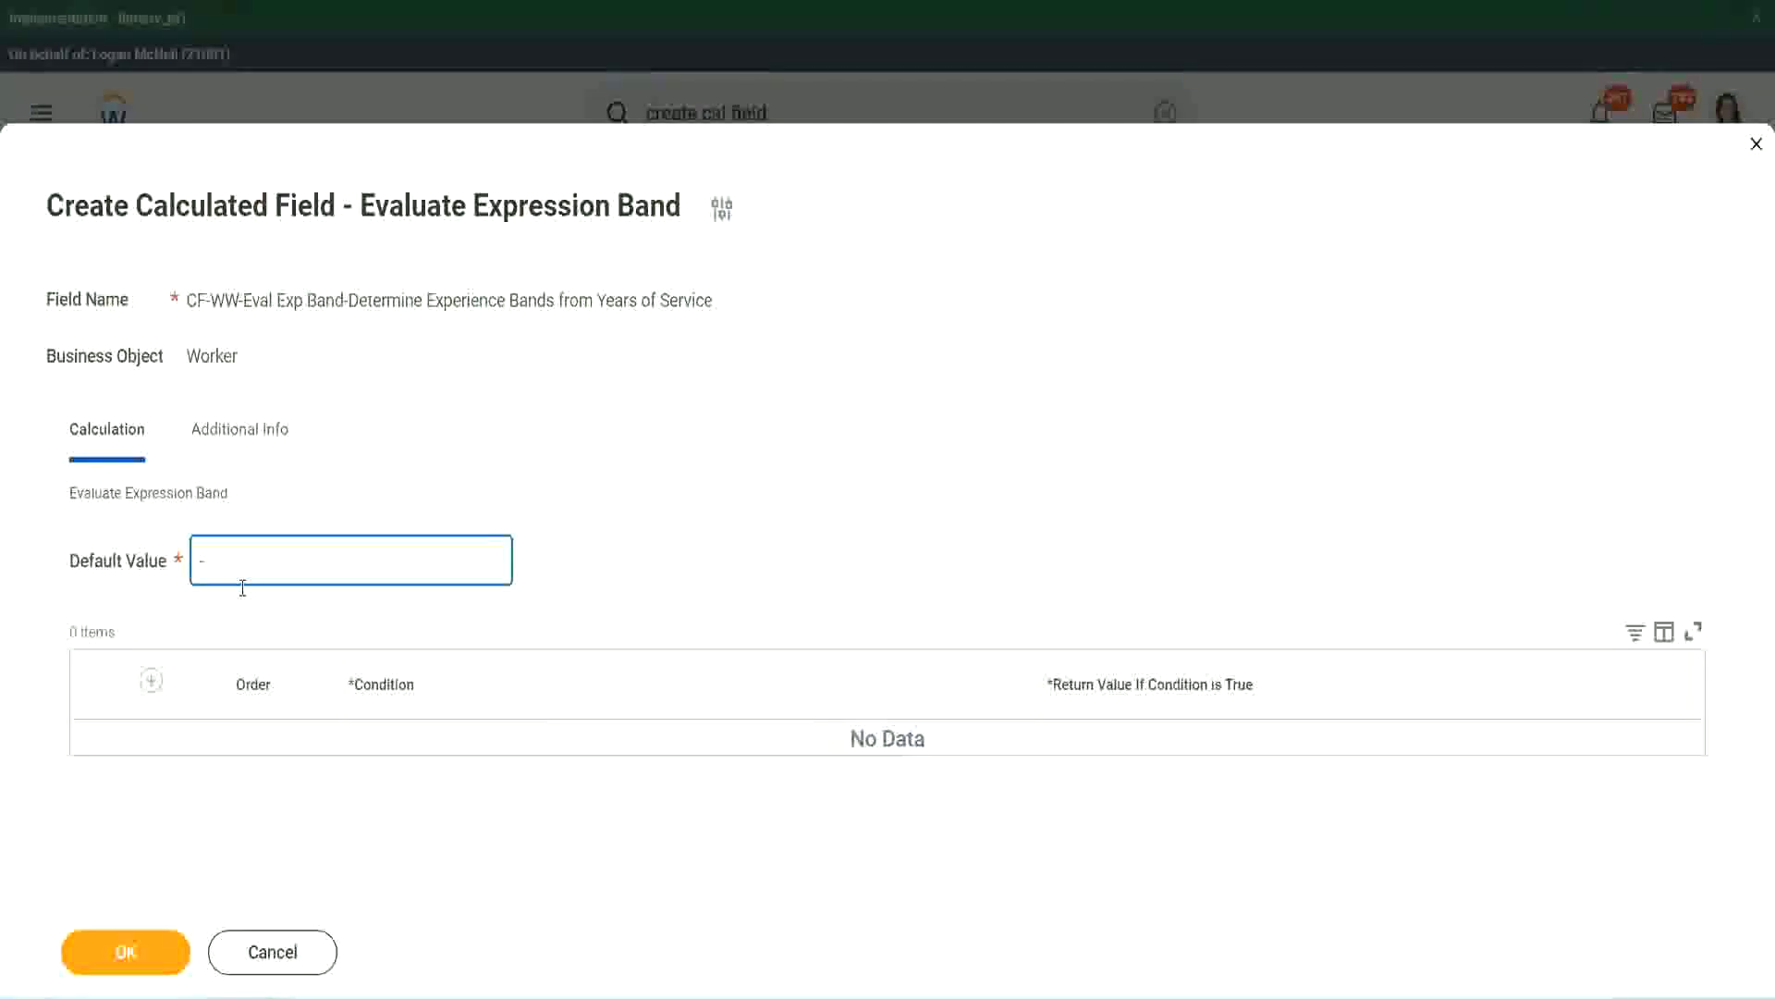
pyautogui.click(155, 682)
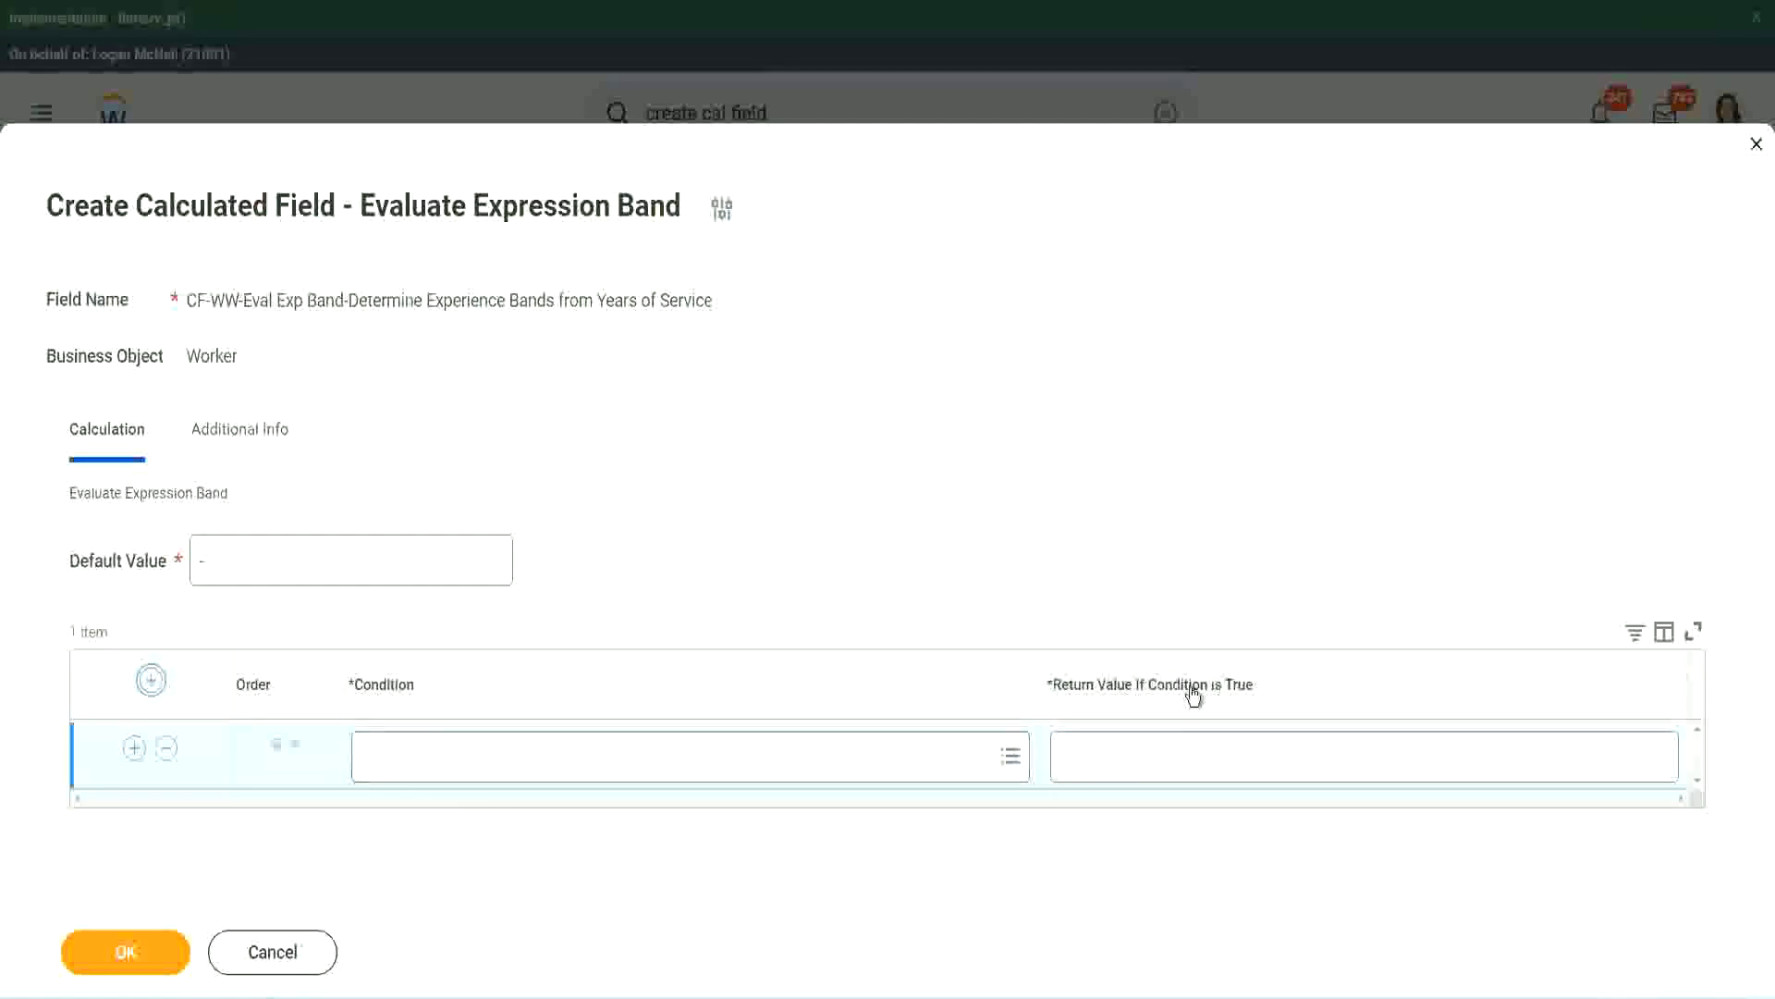
pyautogui.click(1155, 757)
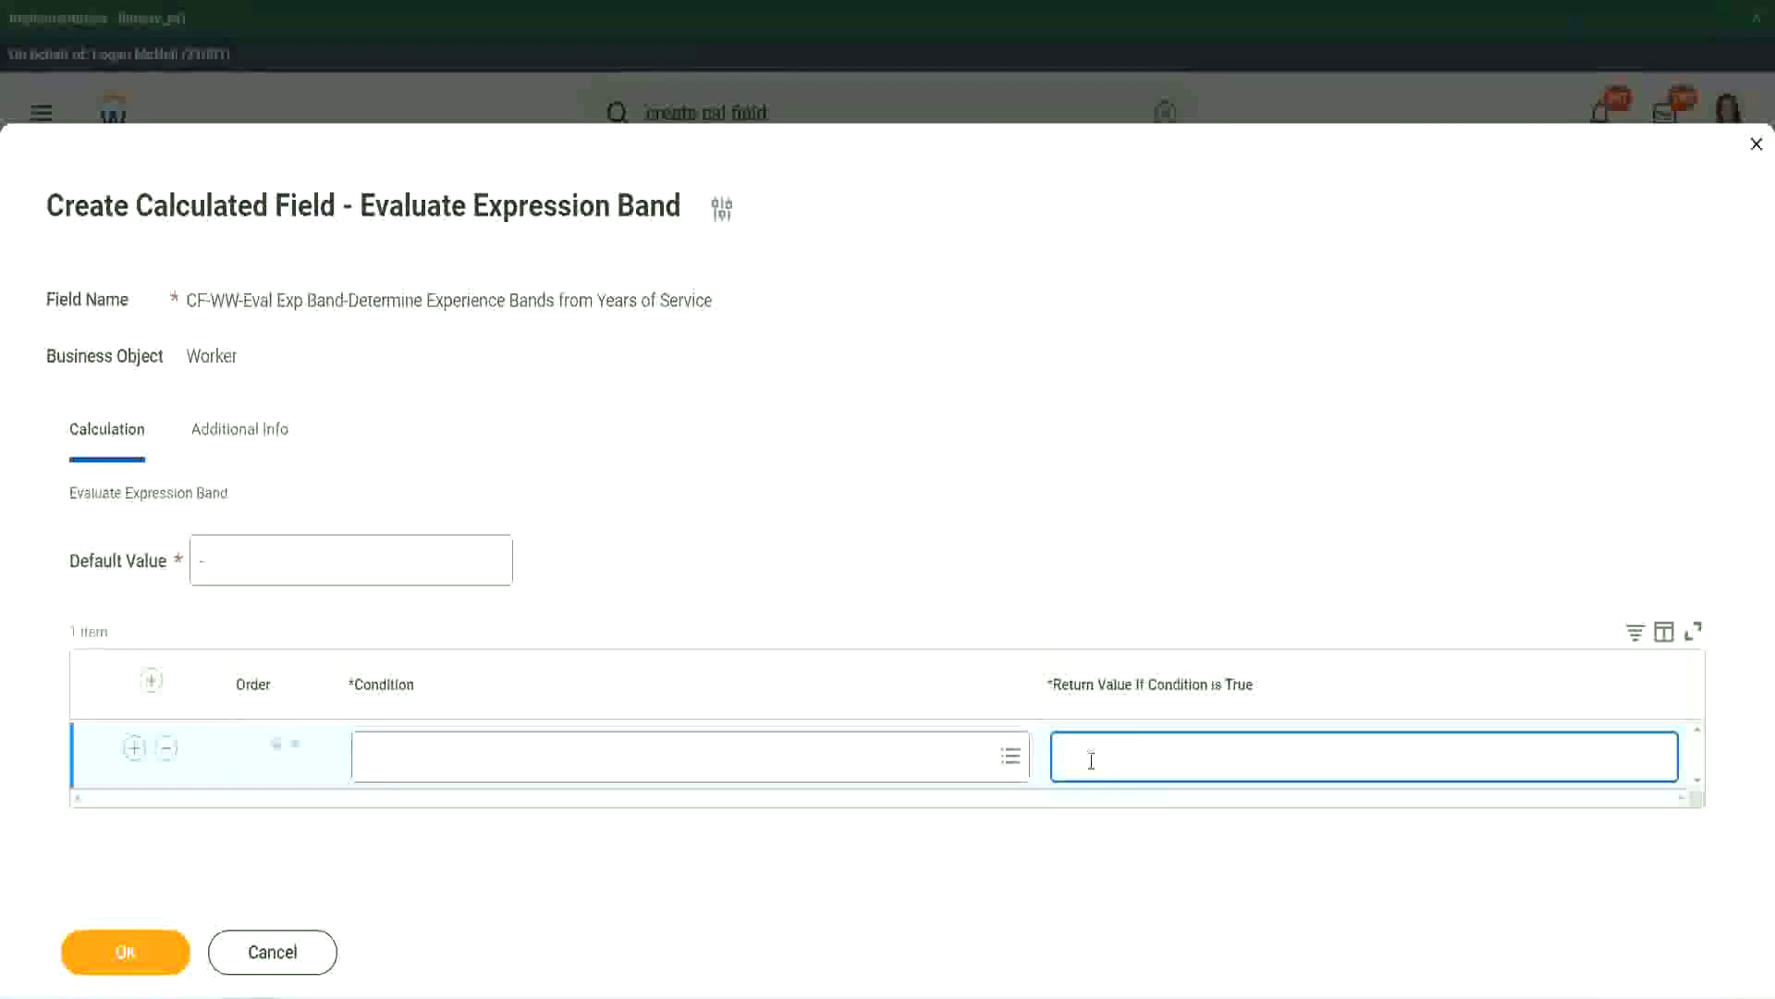
pyautogui.write('adkadjaldjaldja')
pyautogui.press('BackSpace')
pyautogui.press('BackSpace')
pyautogui.press('BackSpace')
pyautogui.press('BackSpace')
pyautogui.press('BackSpace')
pyautogui.press('BackSpace')
pyautogui.press('BackSpace')
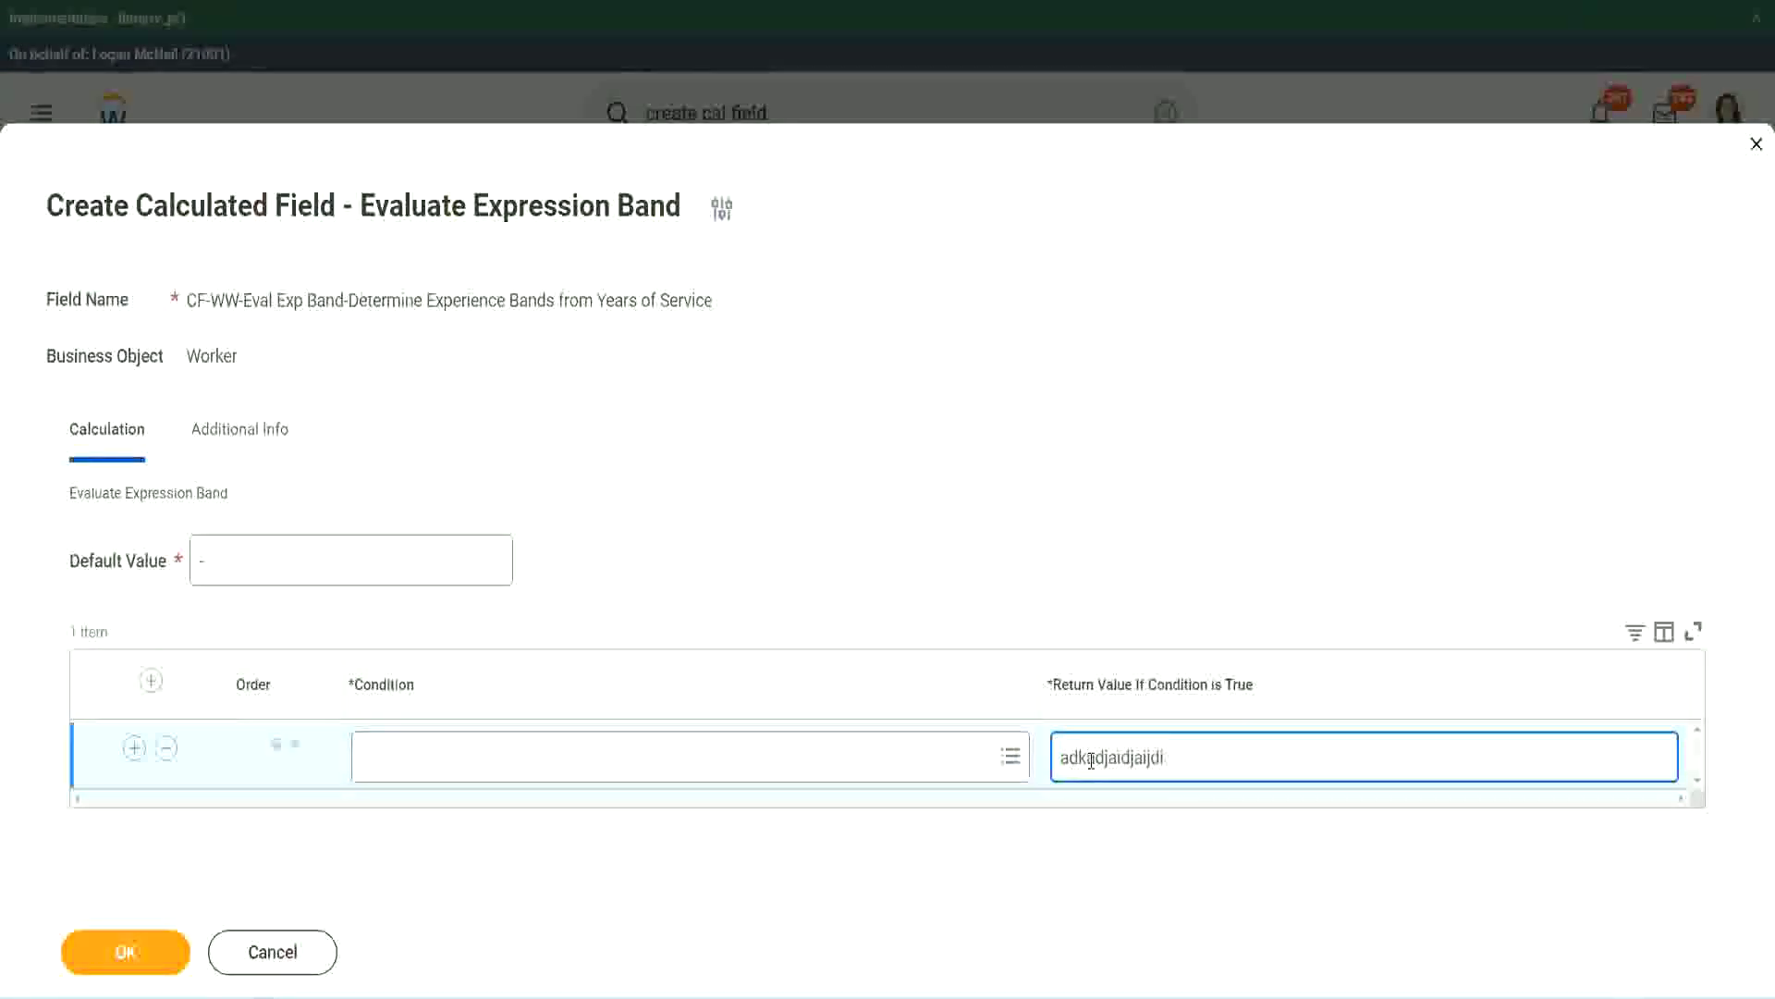
pyautogui.press('BackSpace')
pyautogui.press('BackSpace')
pyautogui.press('BackSpace')
pyautogui.press('BackSpace')
pyautogui.press('BackSpace')
pyautogui.press('BackSpace')
pyautogui.press('BackSpace')
pyautogui.press('BackSpace')
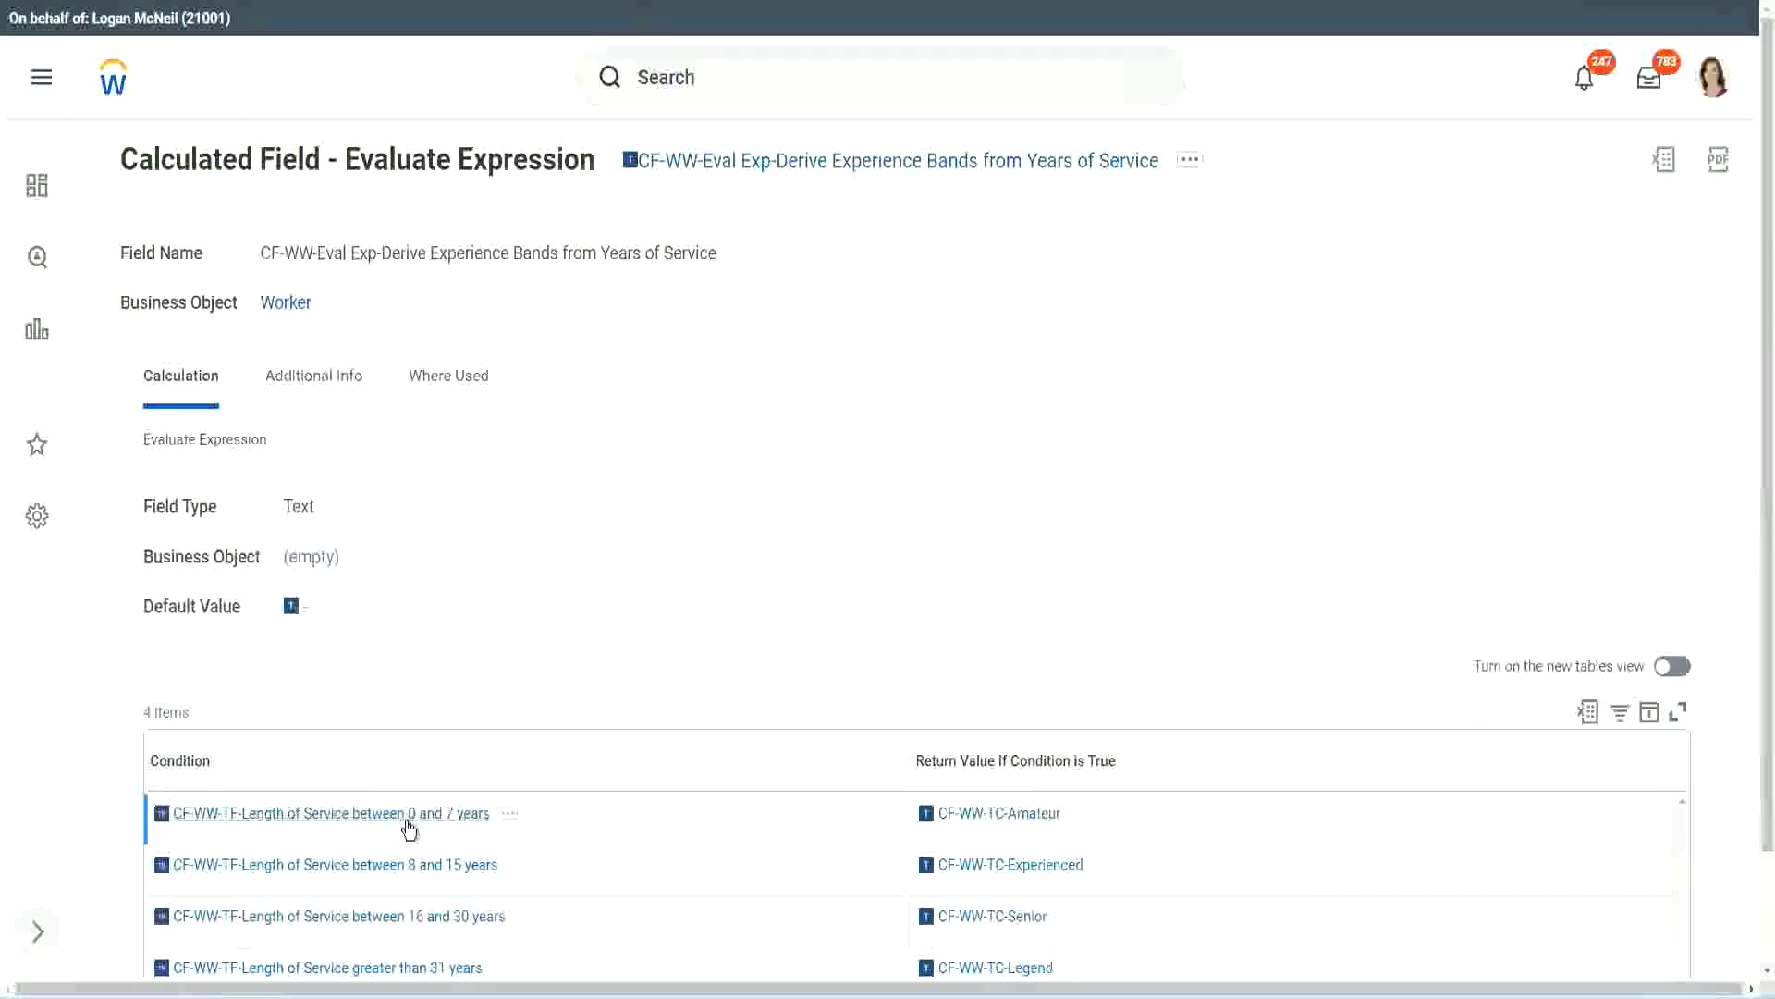
# - Copy CF-WW-TF-Length of Service between 0 and 7 years from the existing calculated field and set it as the first row's condition
pyautogui.rightClick(409, 829)
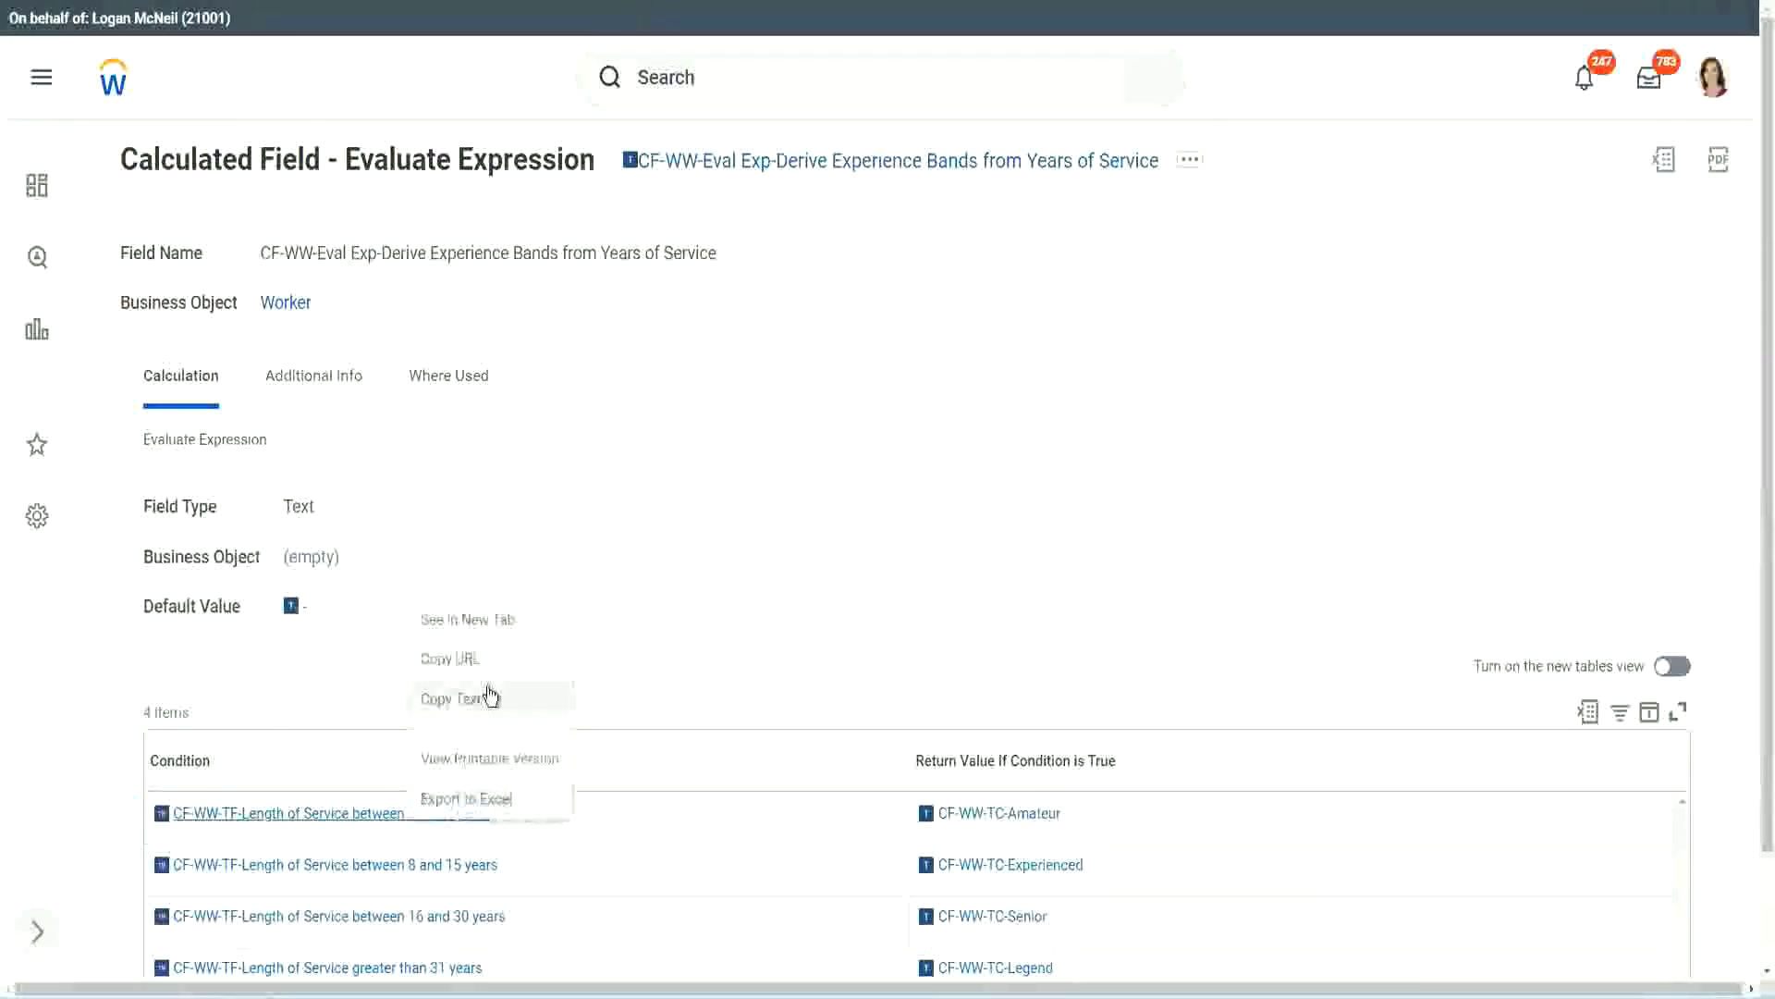
pyautogui.click(453, 698)
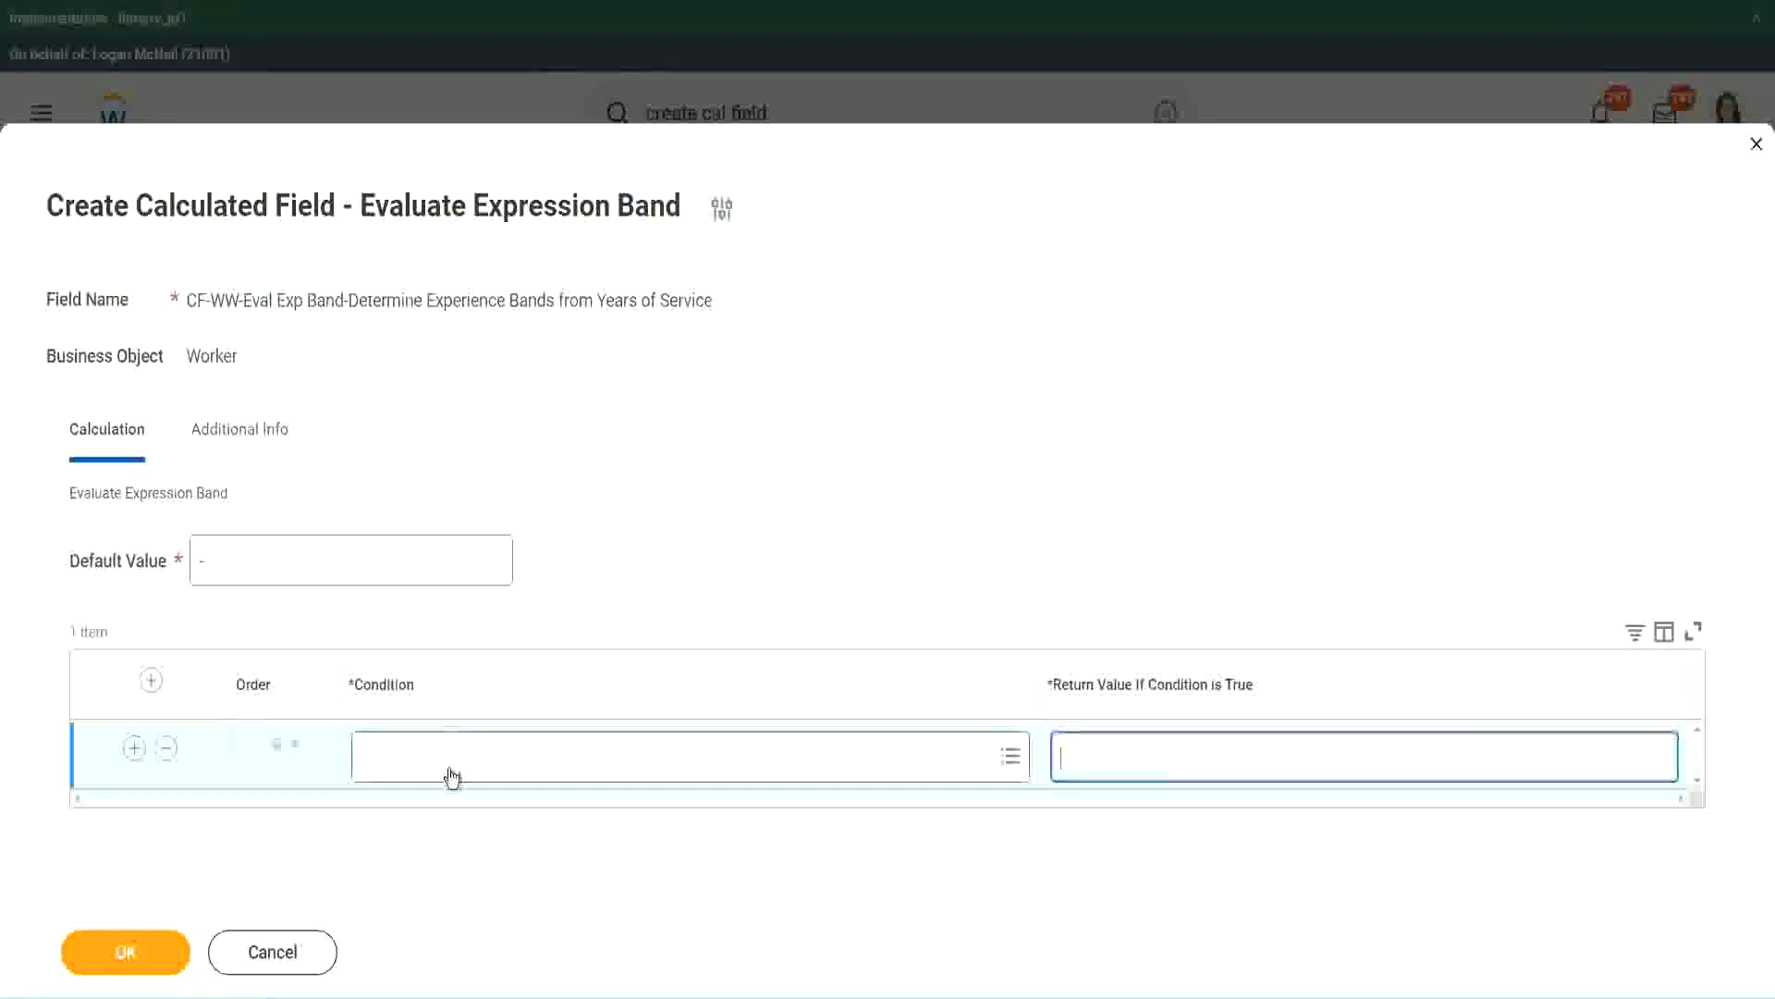
pyautogui.click(449, 766)
pyautogui.hotkey('ctrl', 'v')
pyautogui.press('Return')
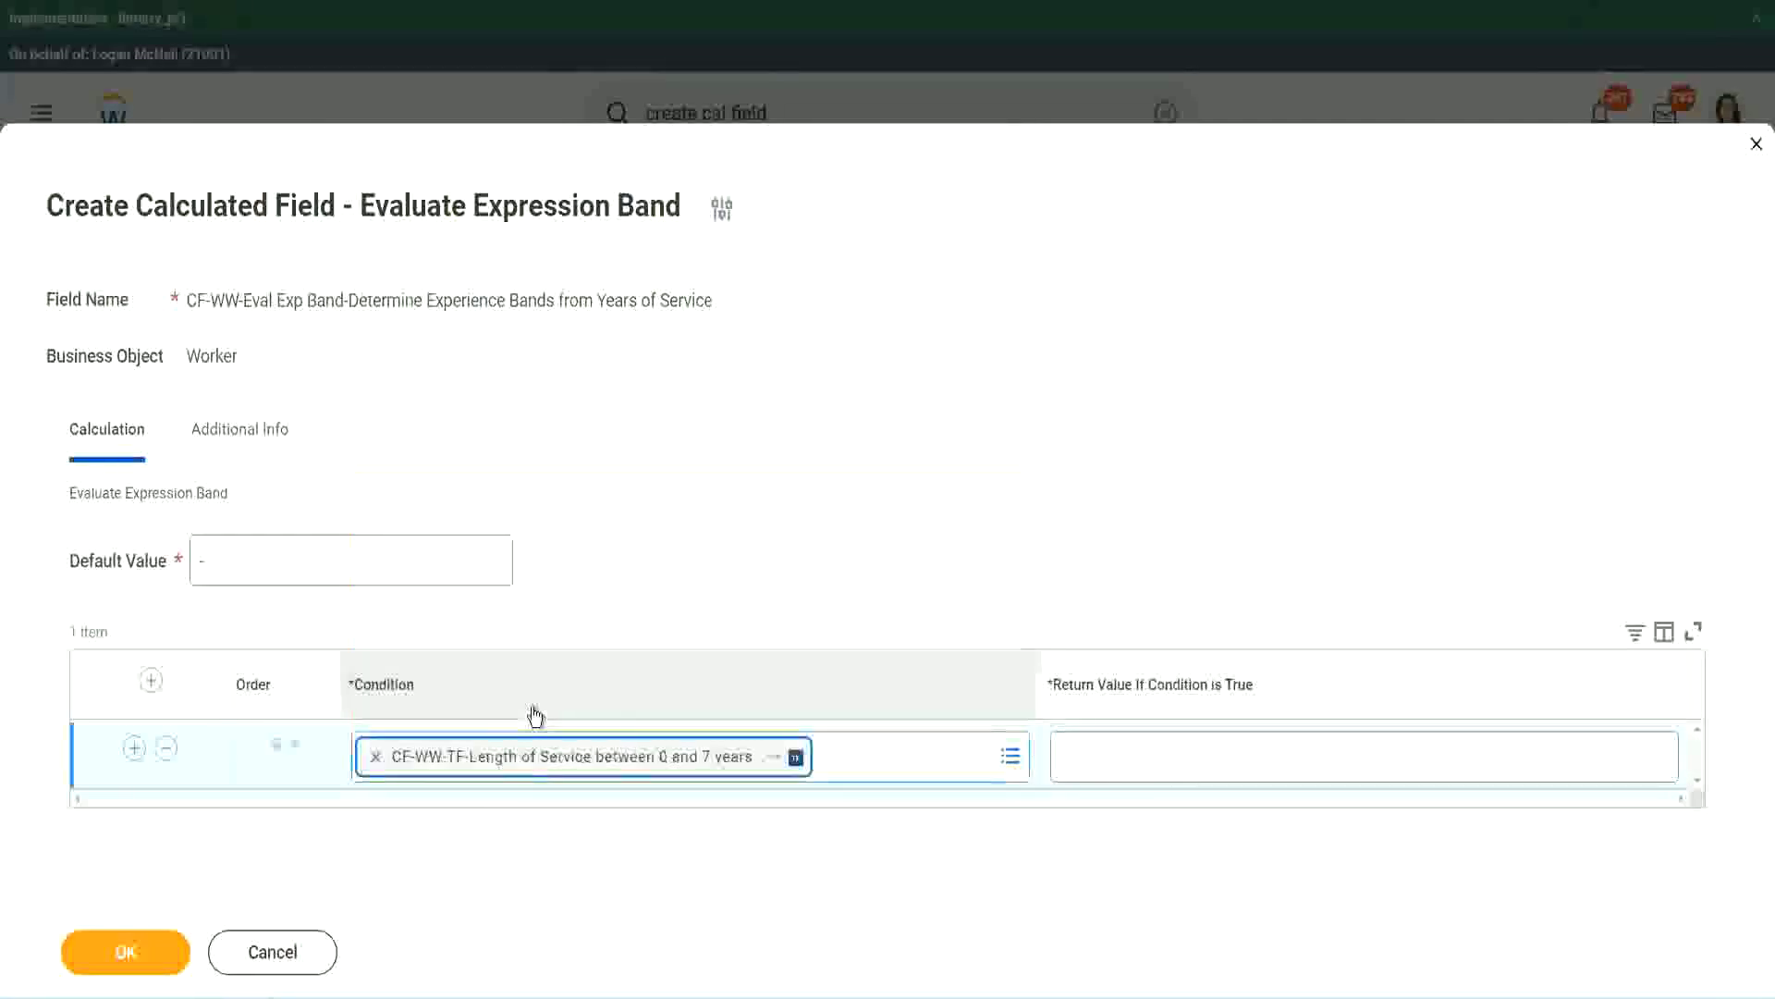
# - Enter "Amateur" as the first condition's return value and add three more condition rows
pyautogui.click(1122, 740)
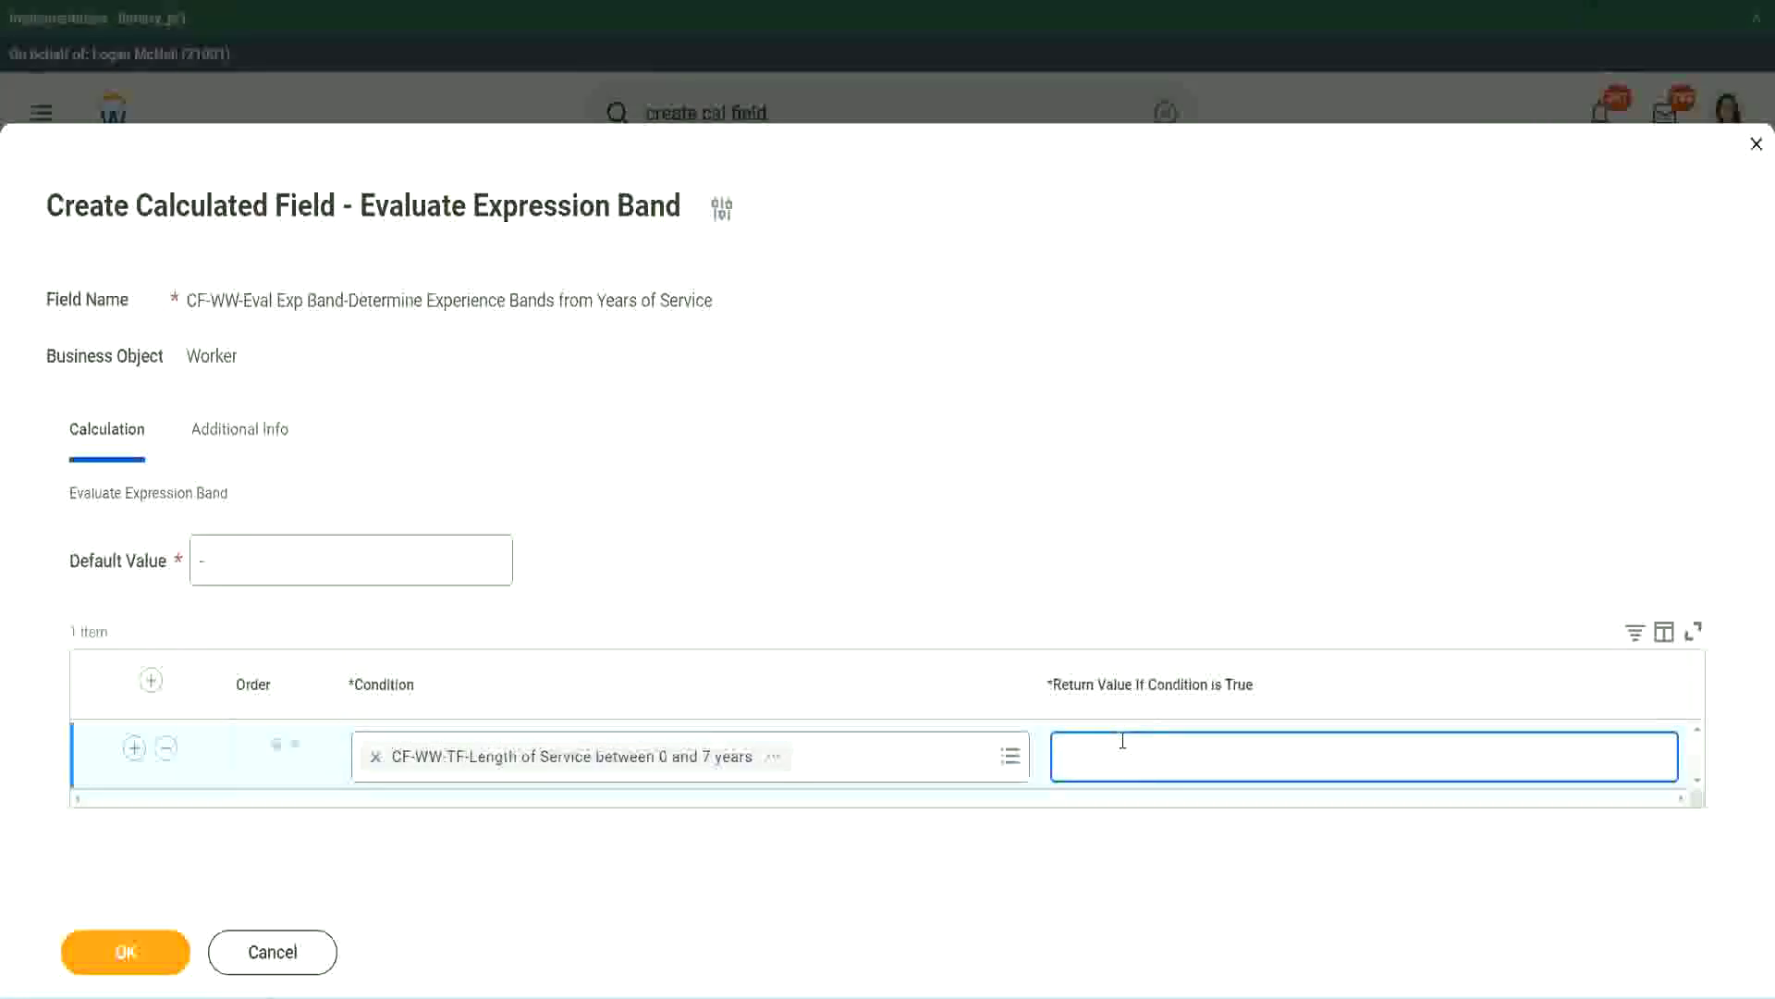
pyautogui.write('Amateur')
pyautogui.click(137, 749)
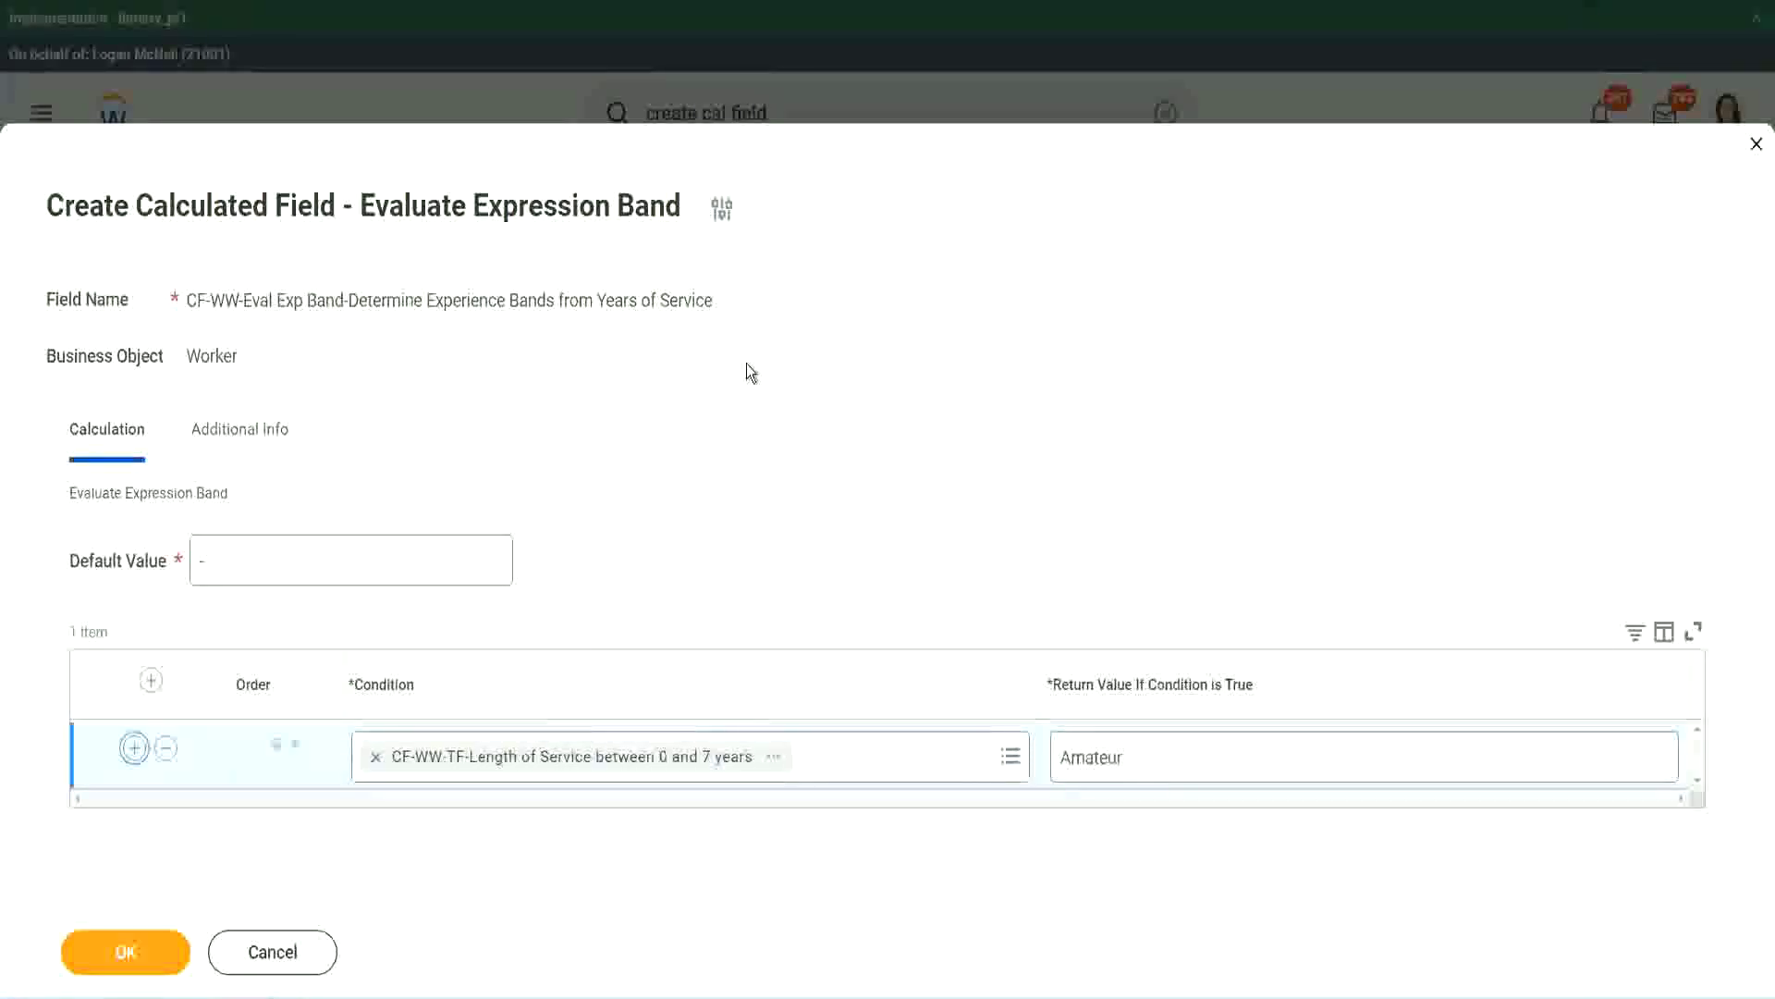
pyautogui.click(133, 815)
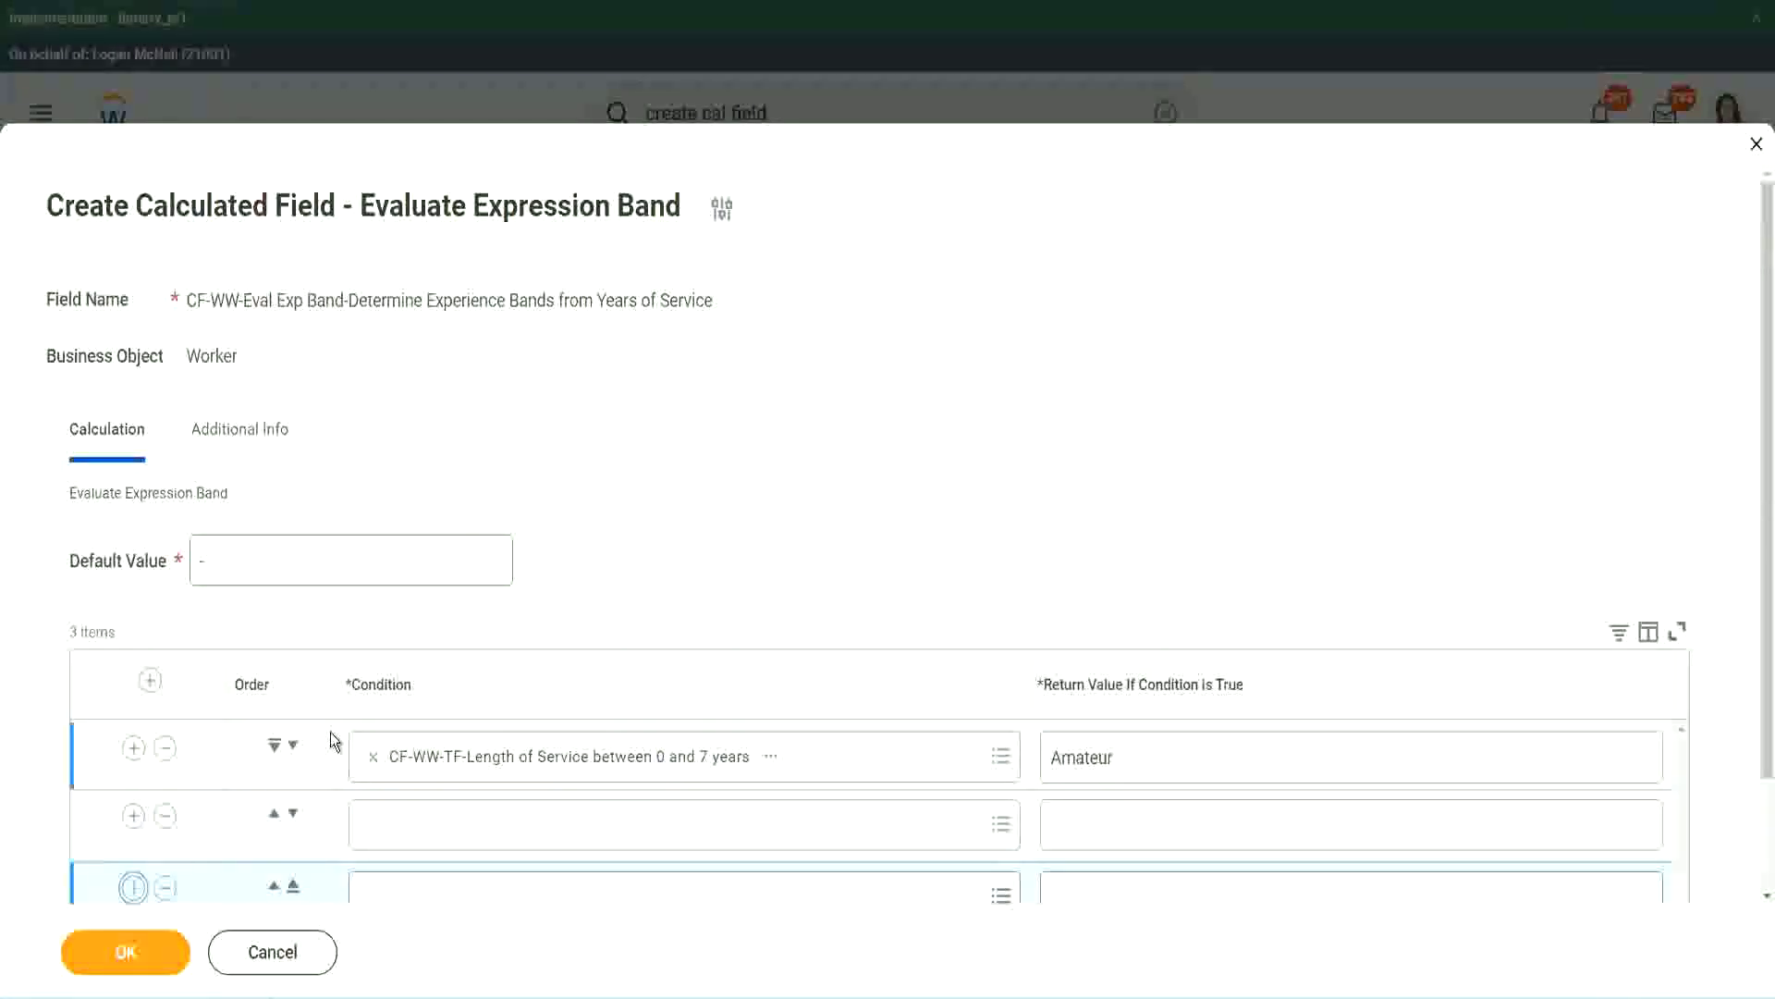
pyautogui.click(133, 751)
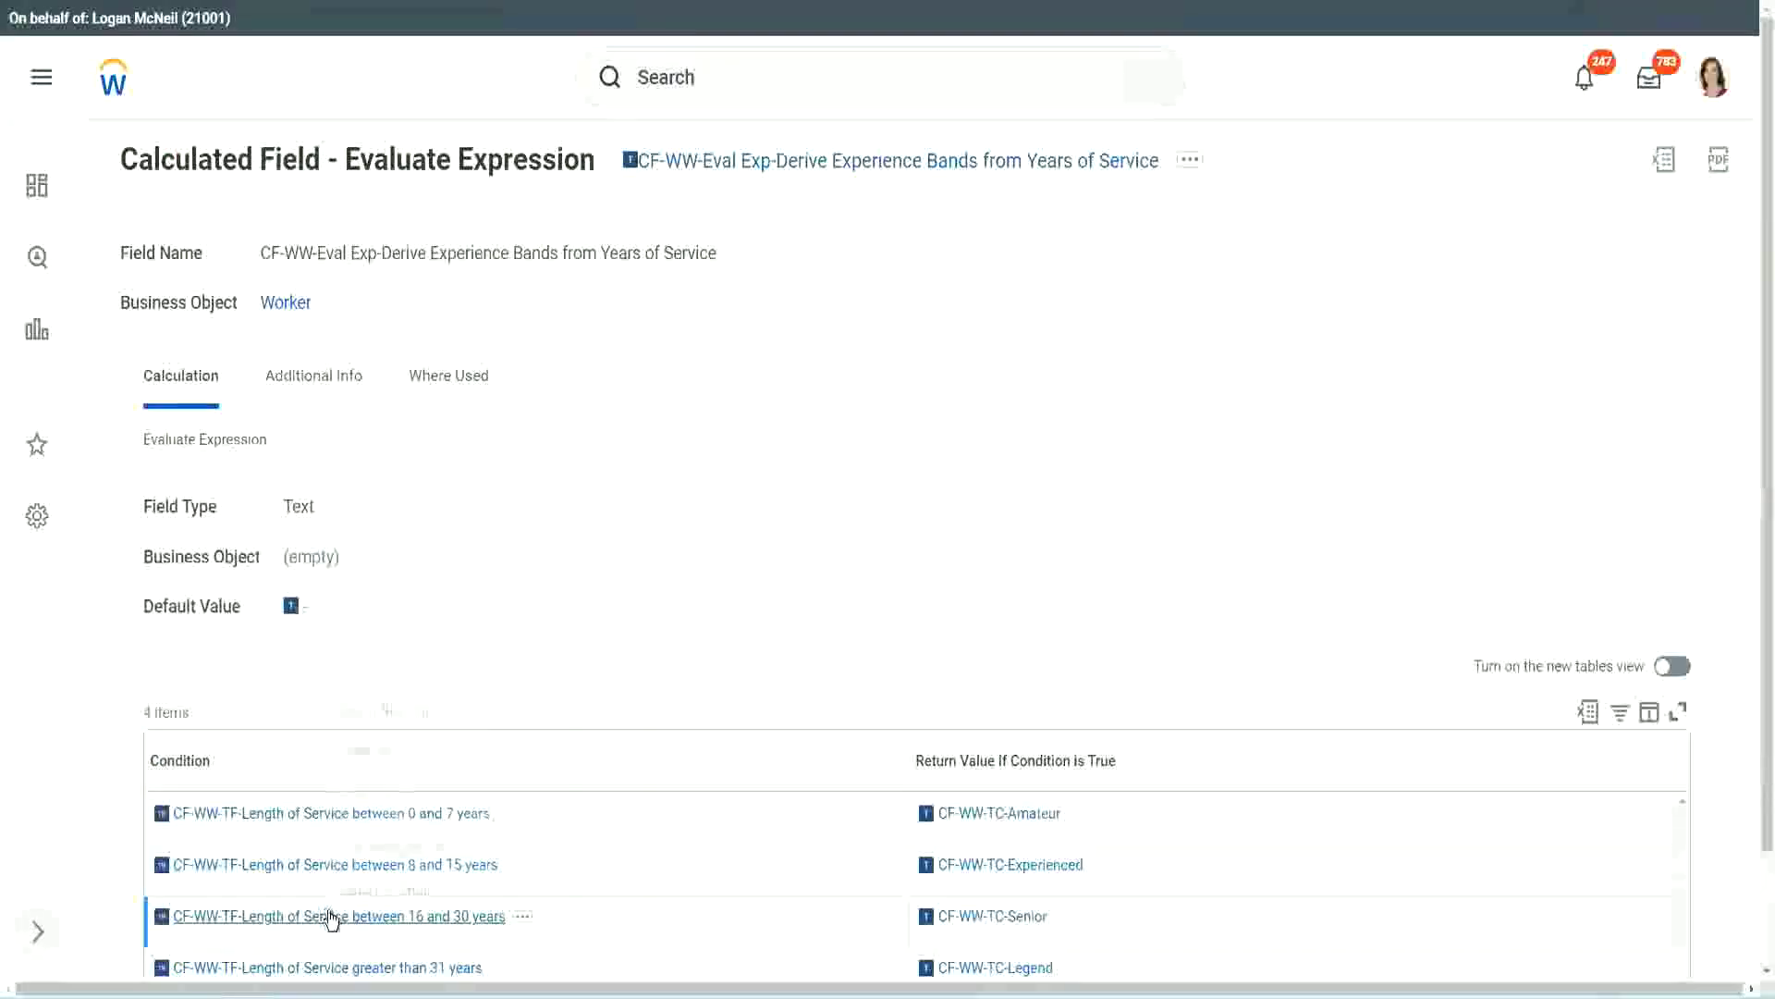
# - Copy CF-WW-TF-Length of Service between 16 and 30 years into the second row's condition and move that row down to third place
pyautogui.rightClick(330, 915)
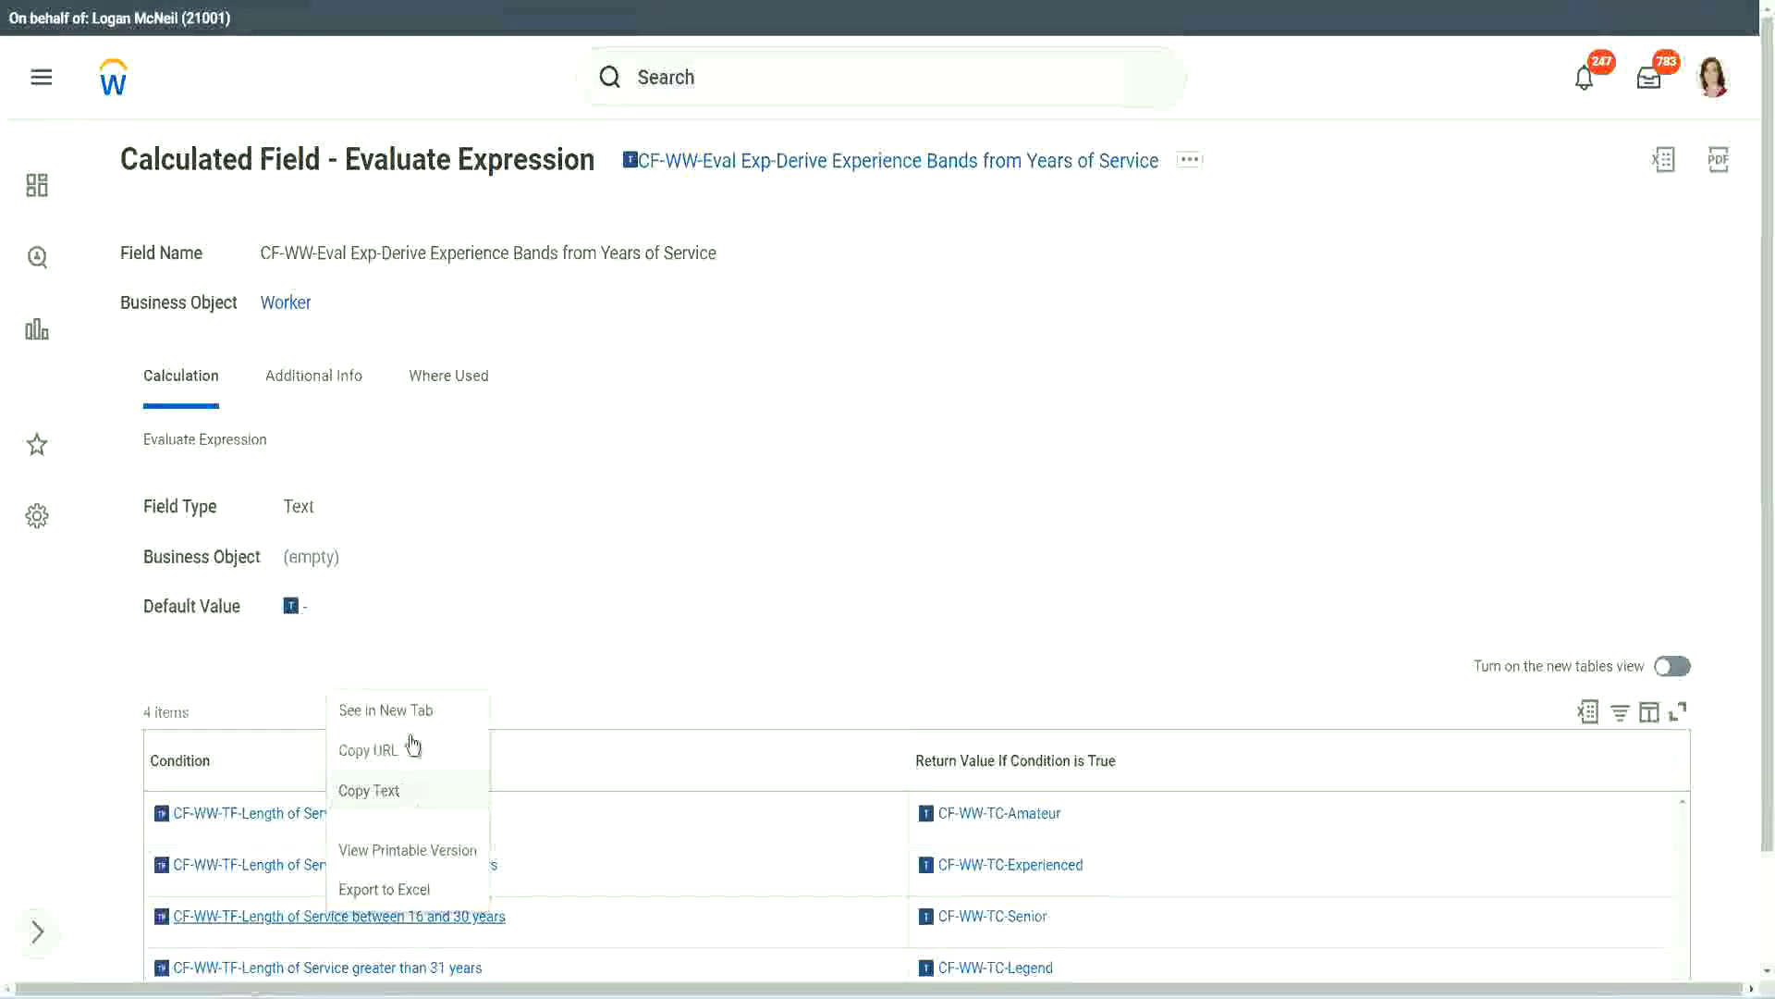
pyautogui.click(407, 742)
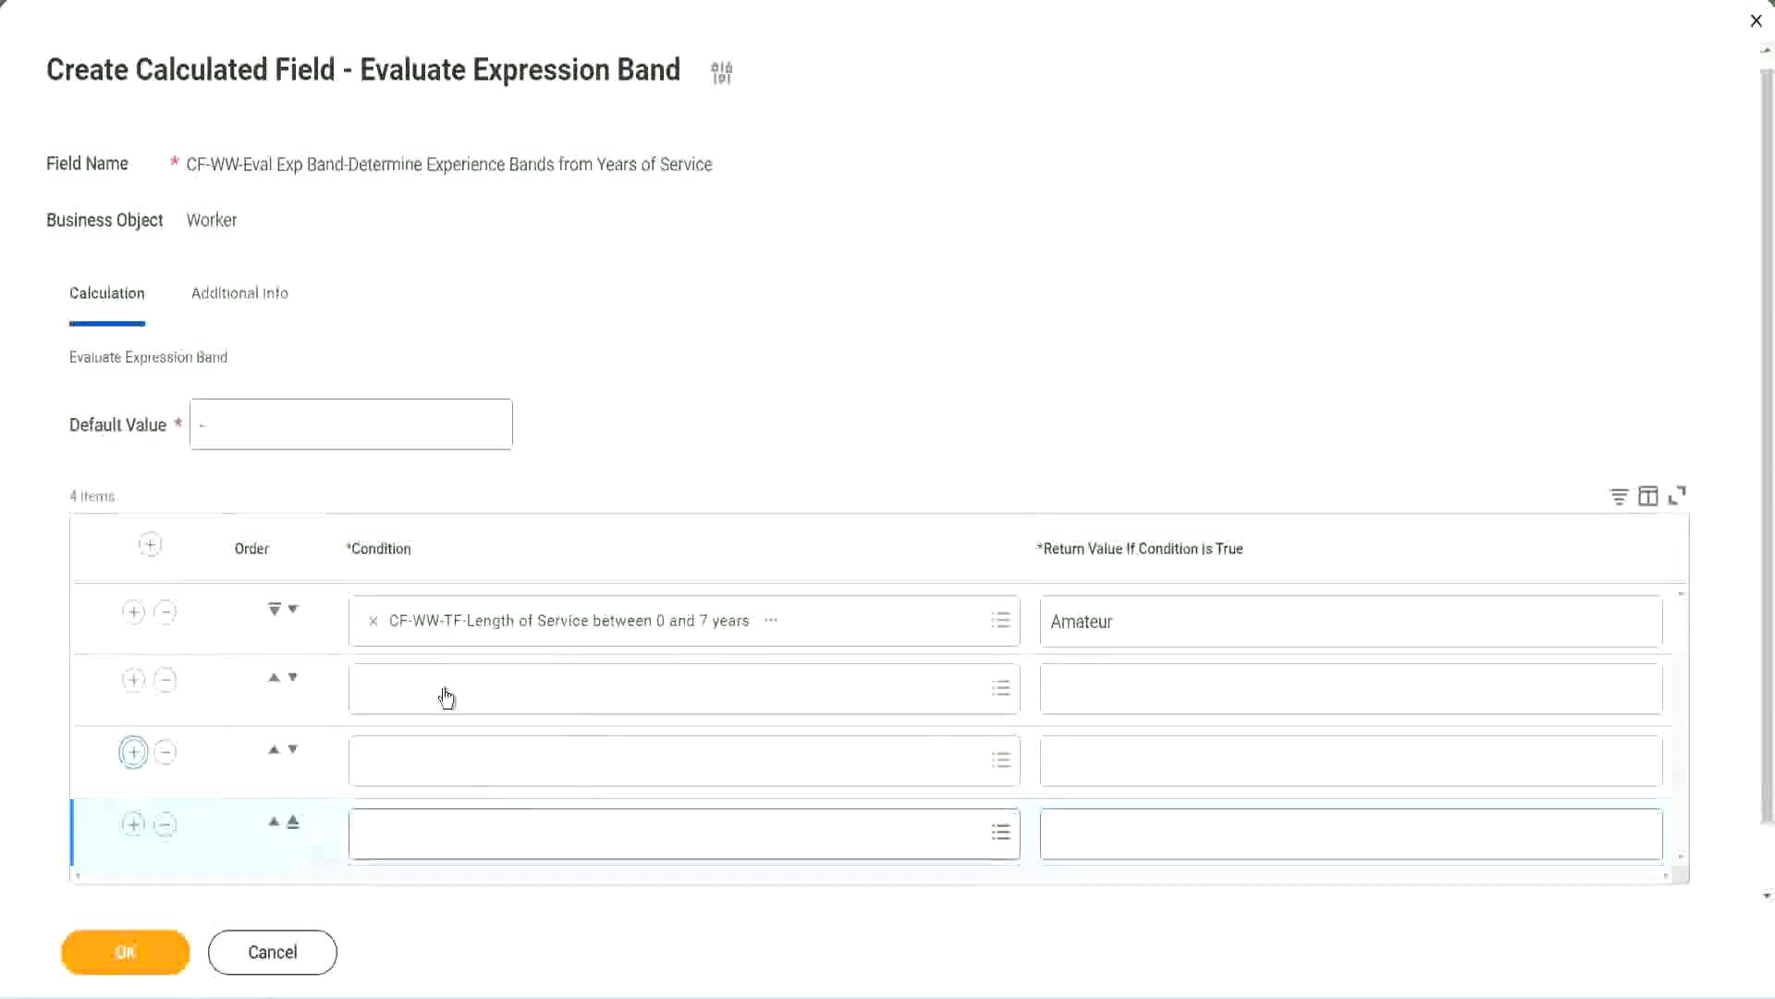
pyautogui.click(448, 686)
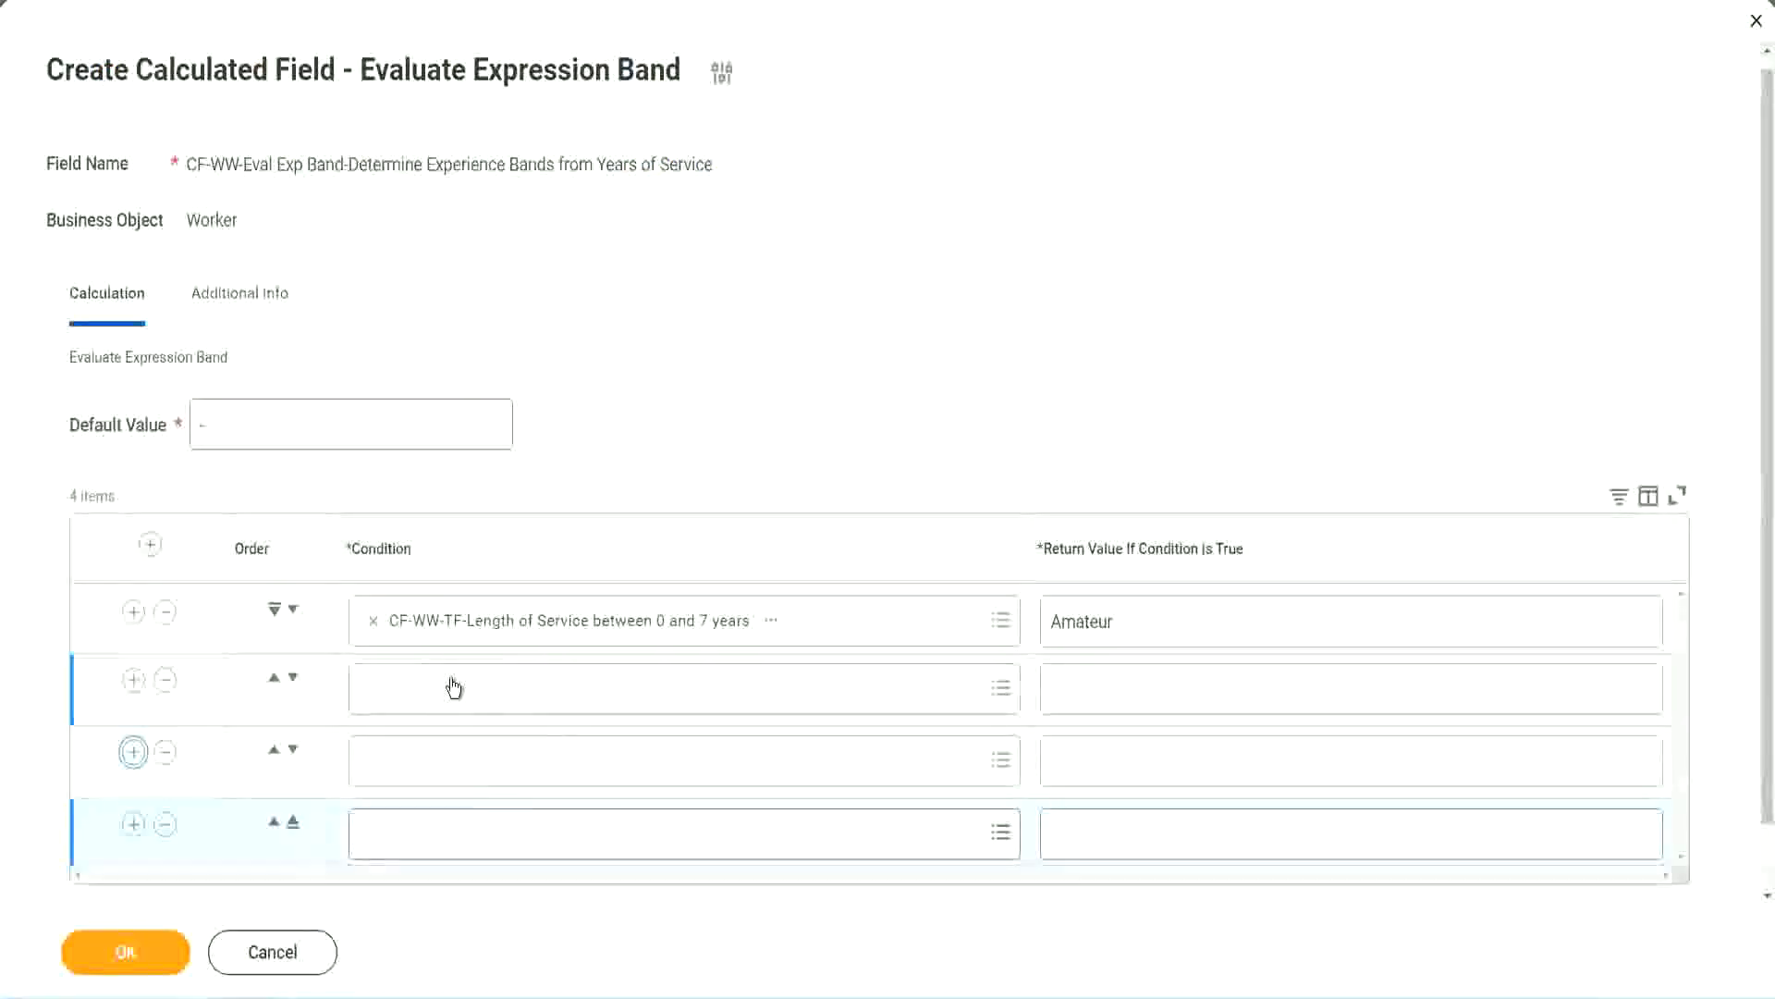
pyautogui.write('CF-WW-TF-Length of Service between 16 and 30 years')
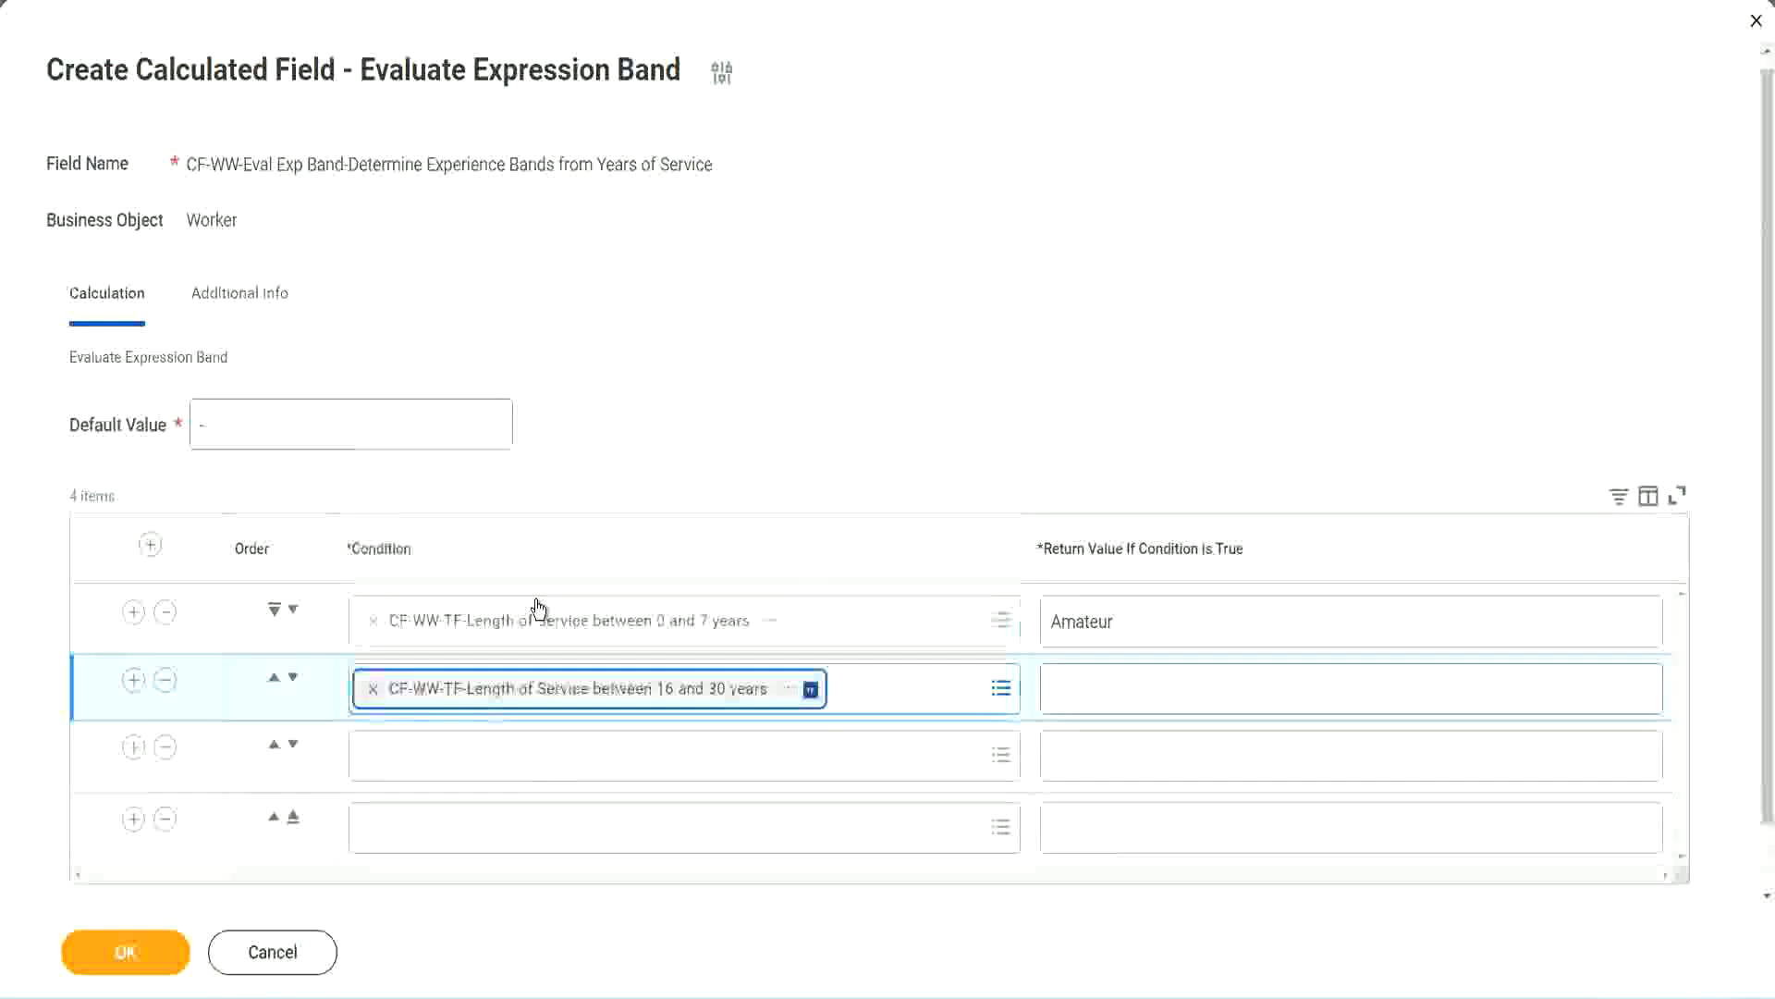
pyautogui.click(293, 677)
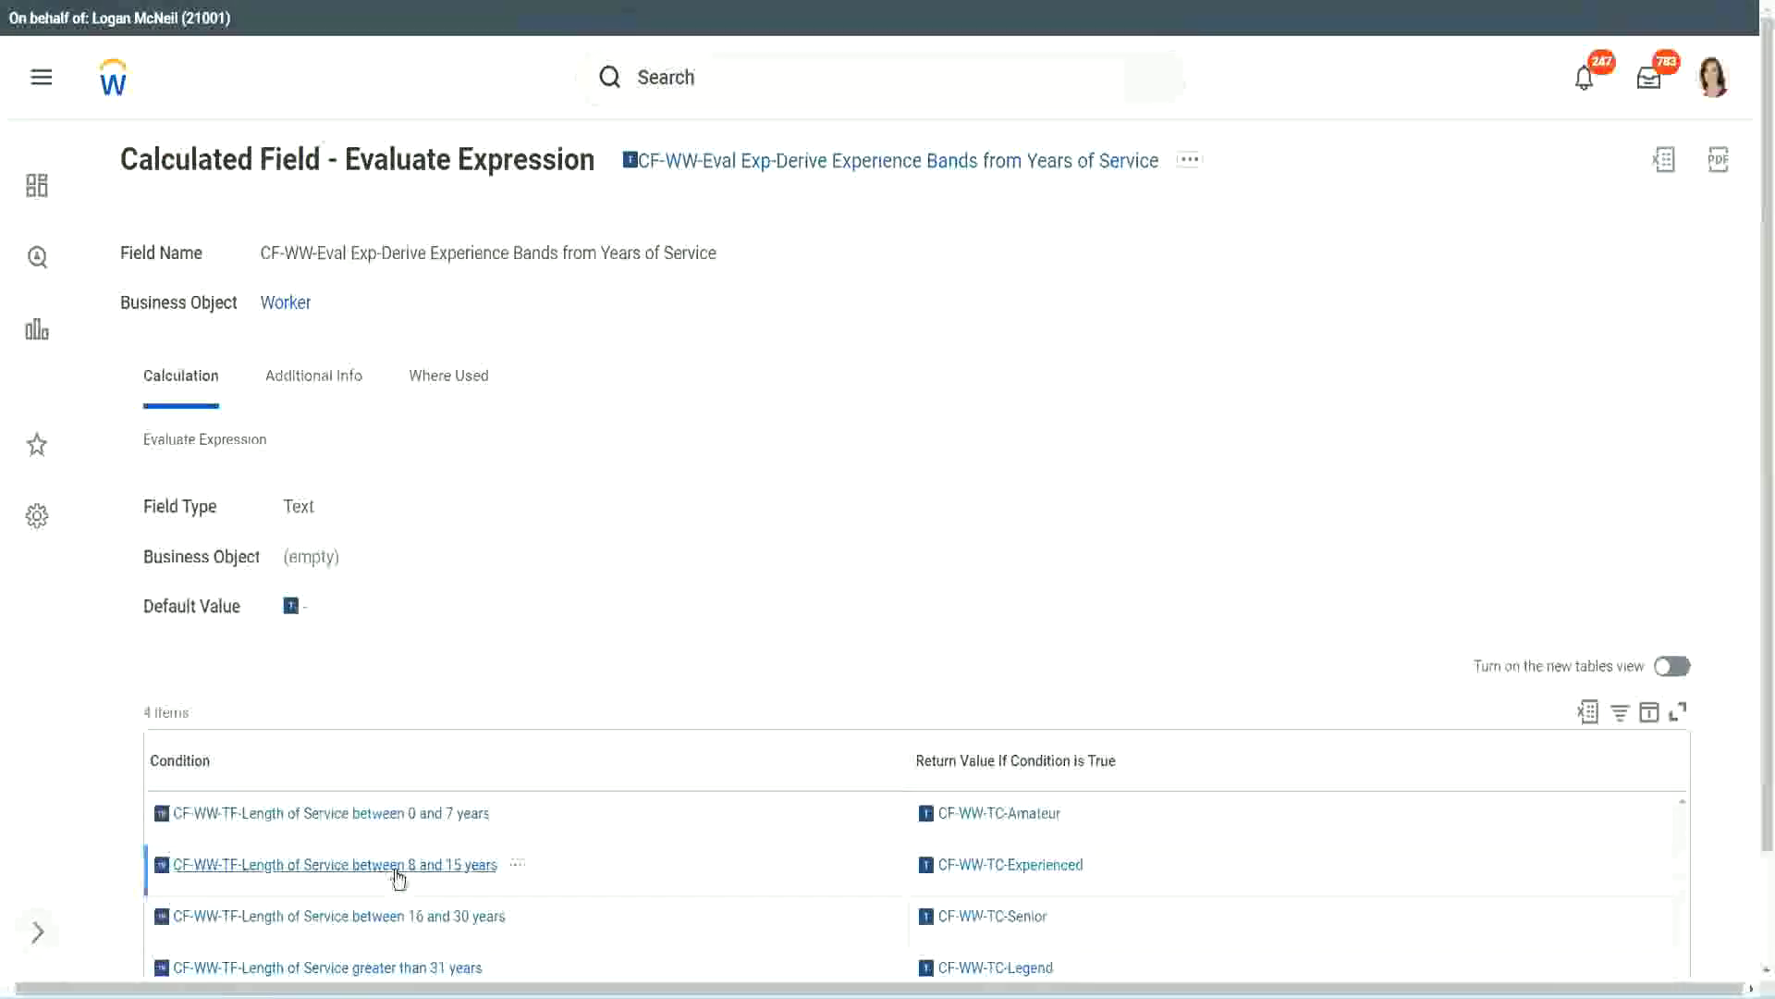
# - Copy CF-WW-TF-Length of Service between 8 and 15 years from the existing calculated field into the second row's condition
pyautogui.rightClick(399, 877)
pyautogui.click(449, 749)
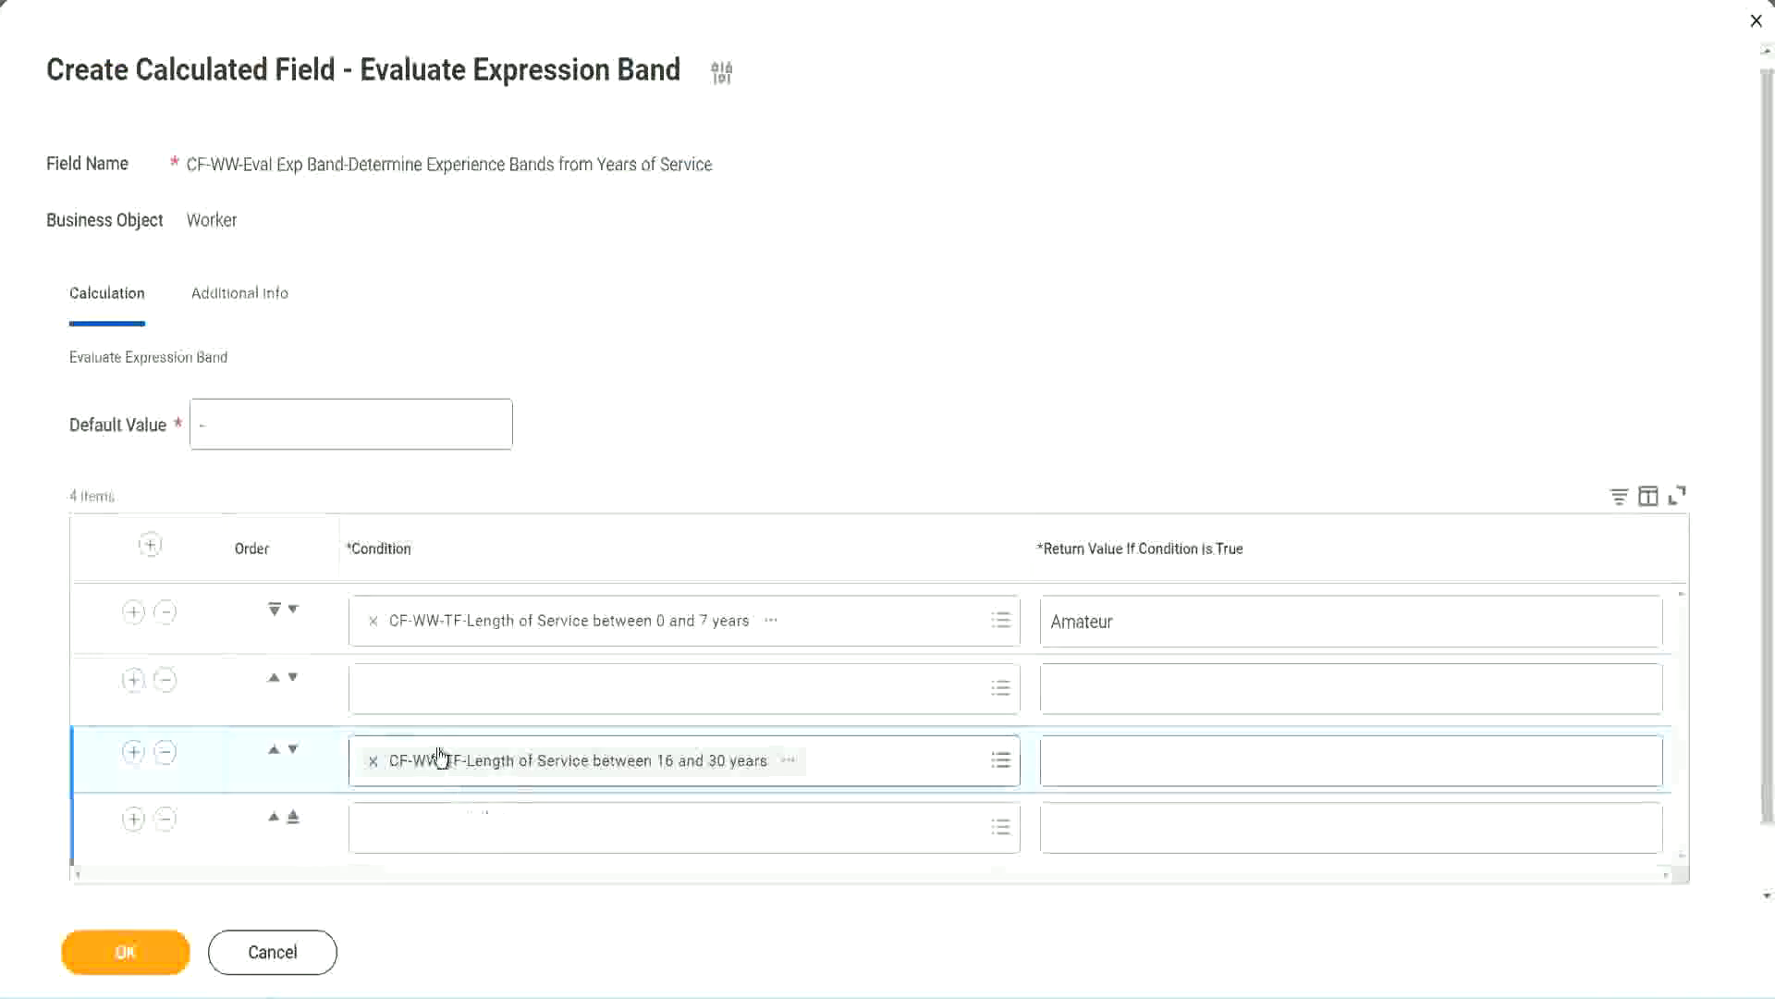
pyautogui.click(443, 708)
pyautogui.hotkey('ctrl', 'v')
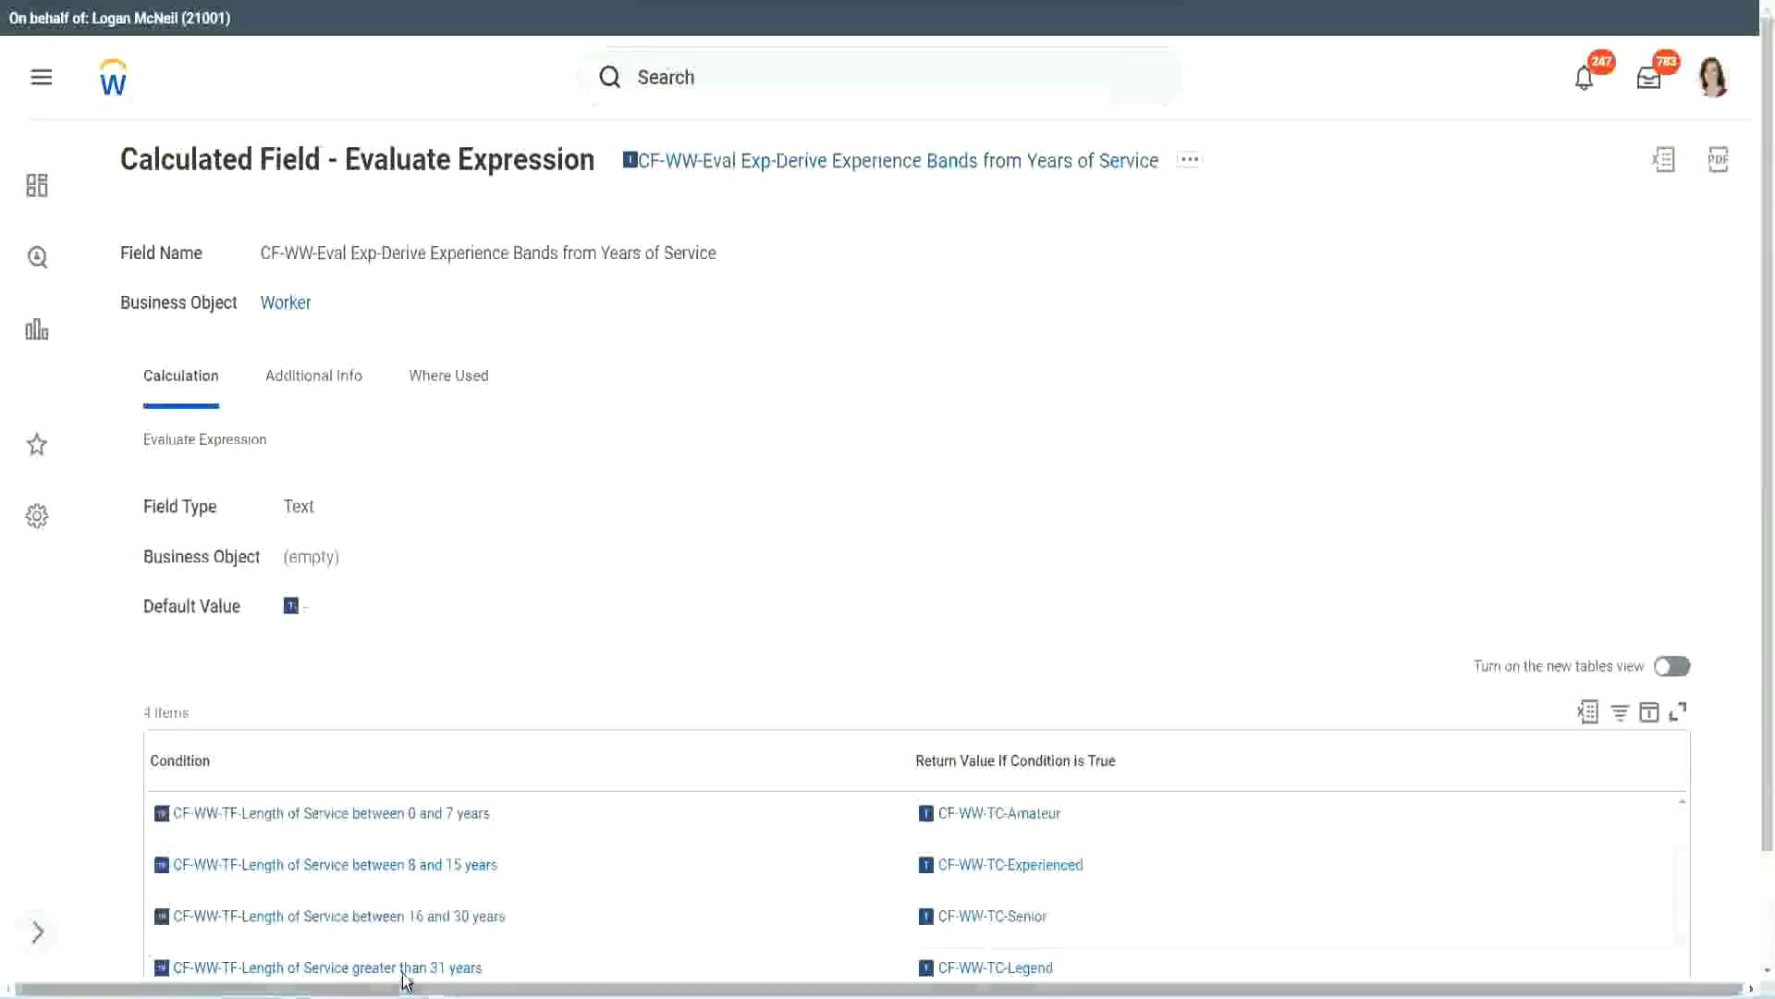
# - Copy CF-WW-TF-Length of Service greater than 31 years from the existing calculated field into the fourth row's condition
pyautogui.rightClick(405, 973)
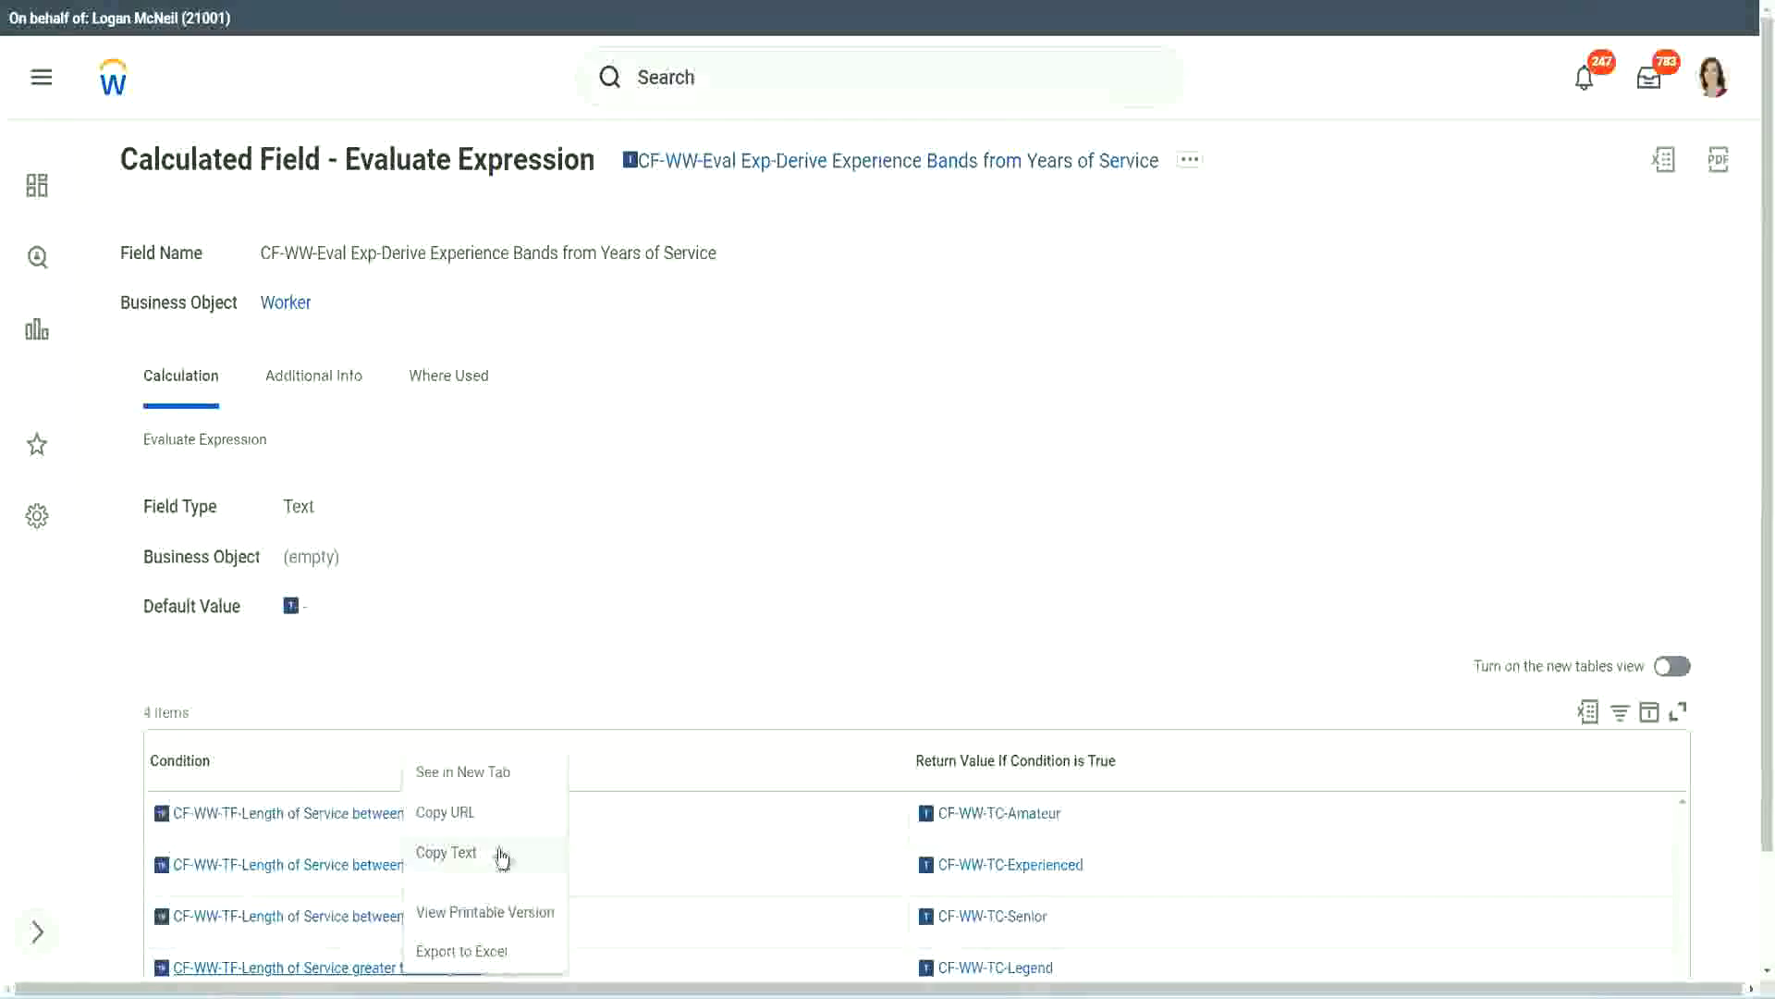
pyautogui.click(507, 867)
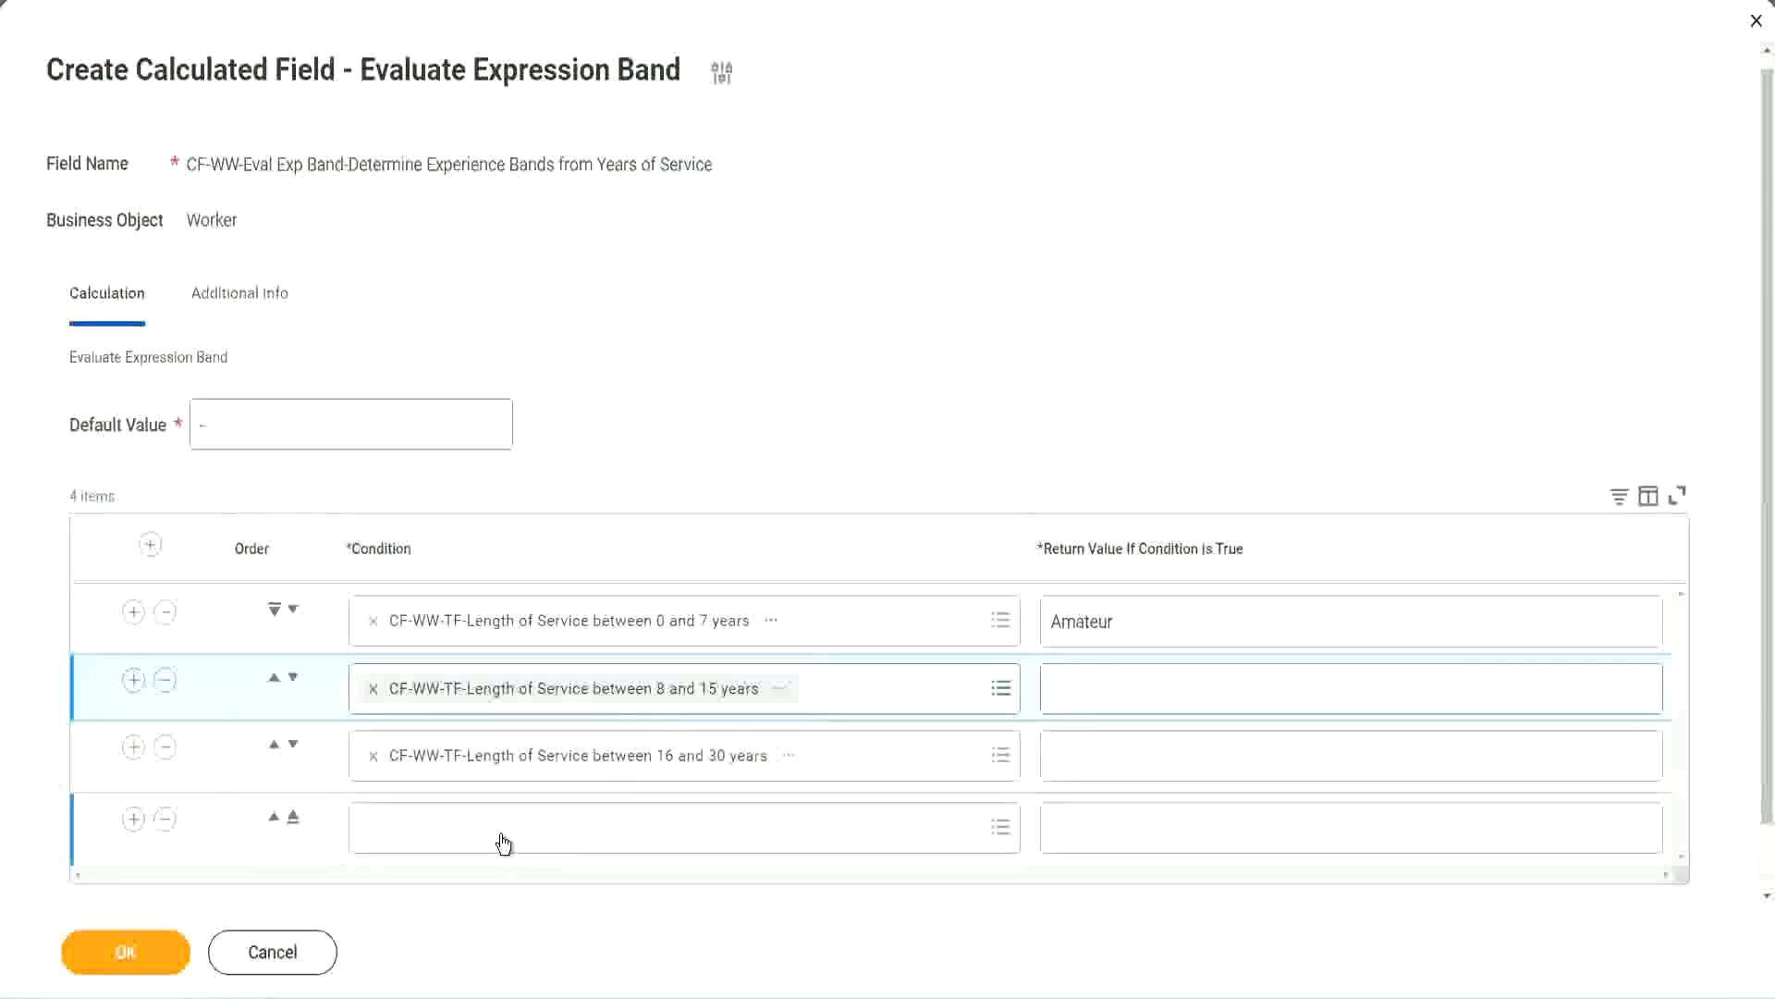
pyautogui.click(504, 844)
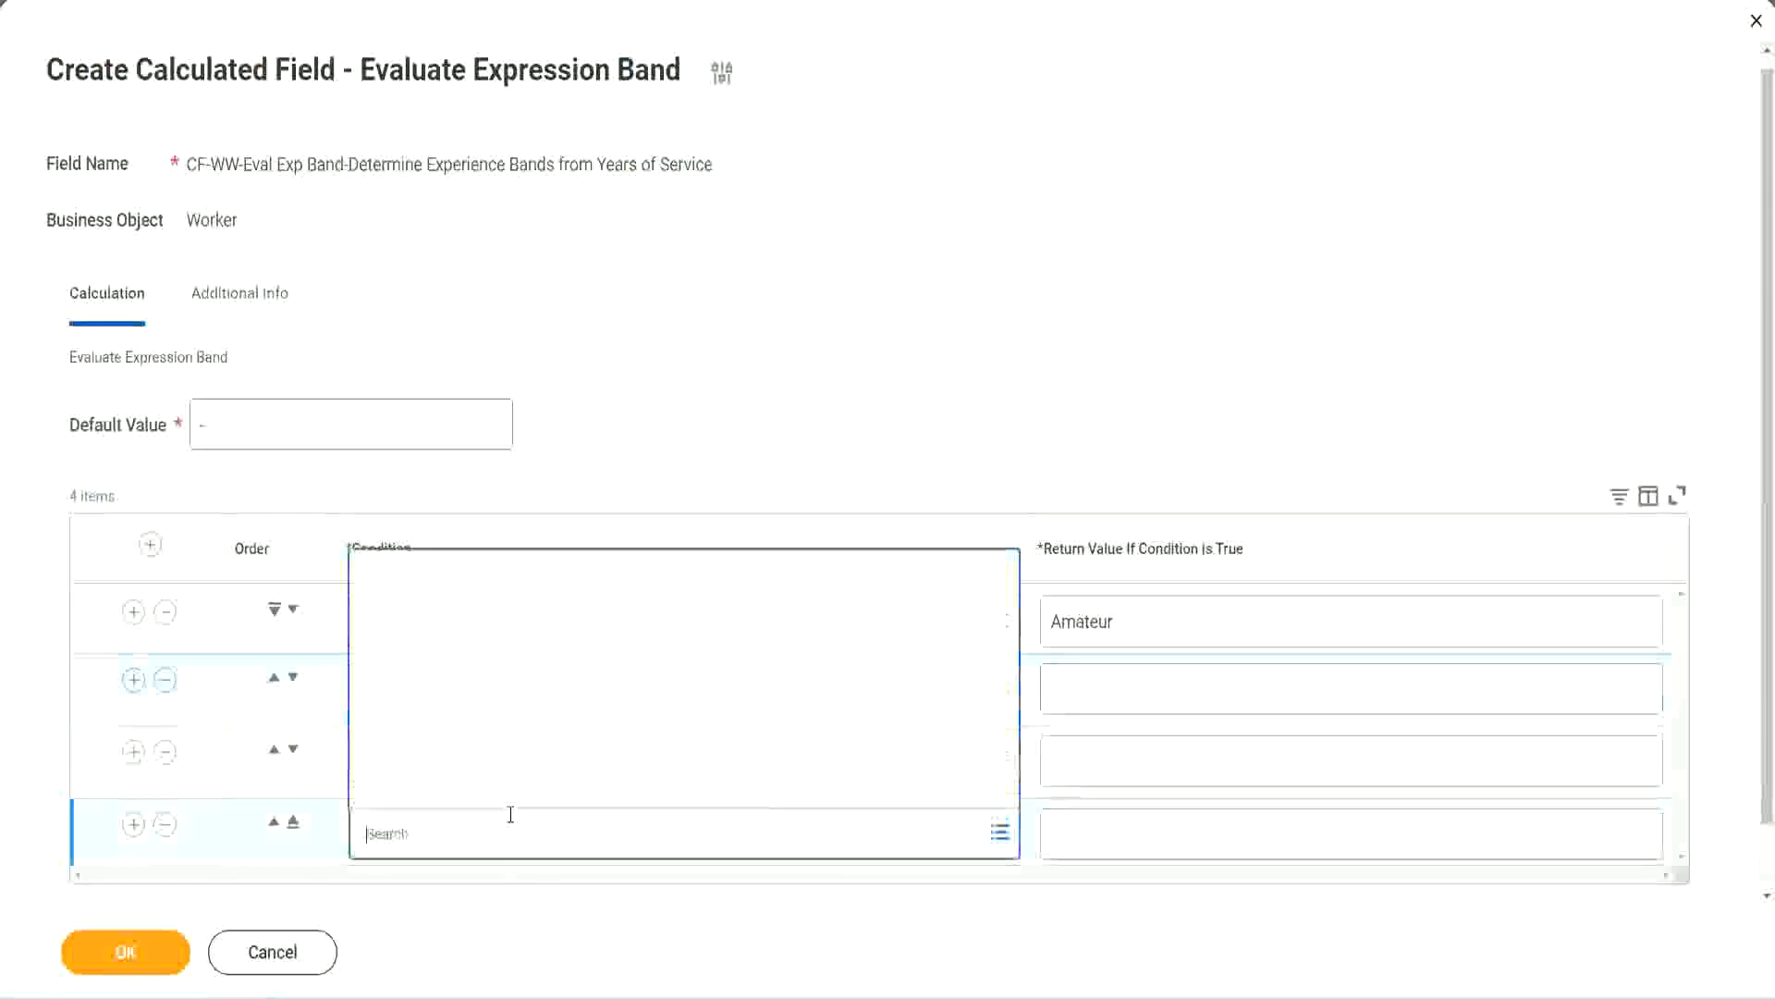
pyautogui.hotkey('ctrl', 'v')
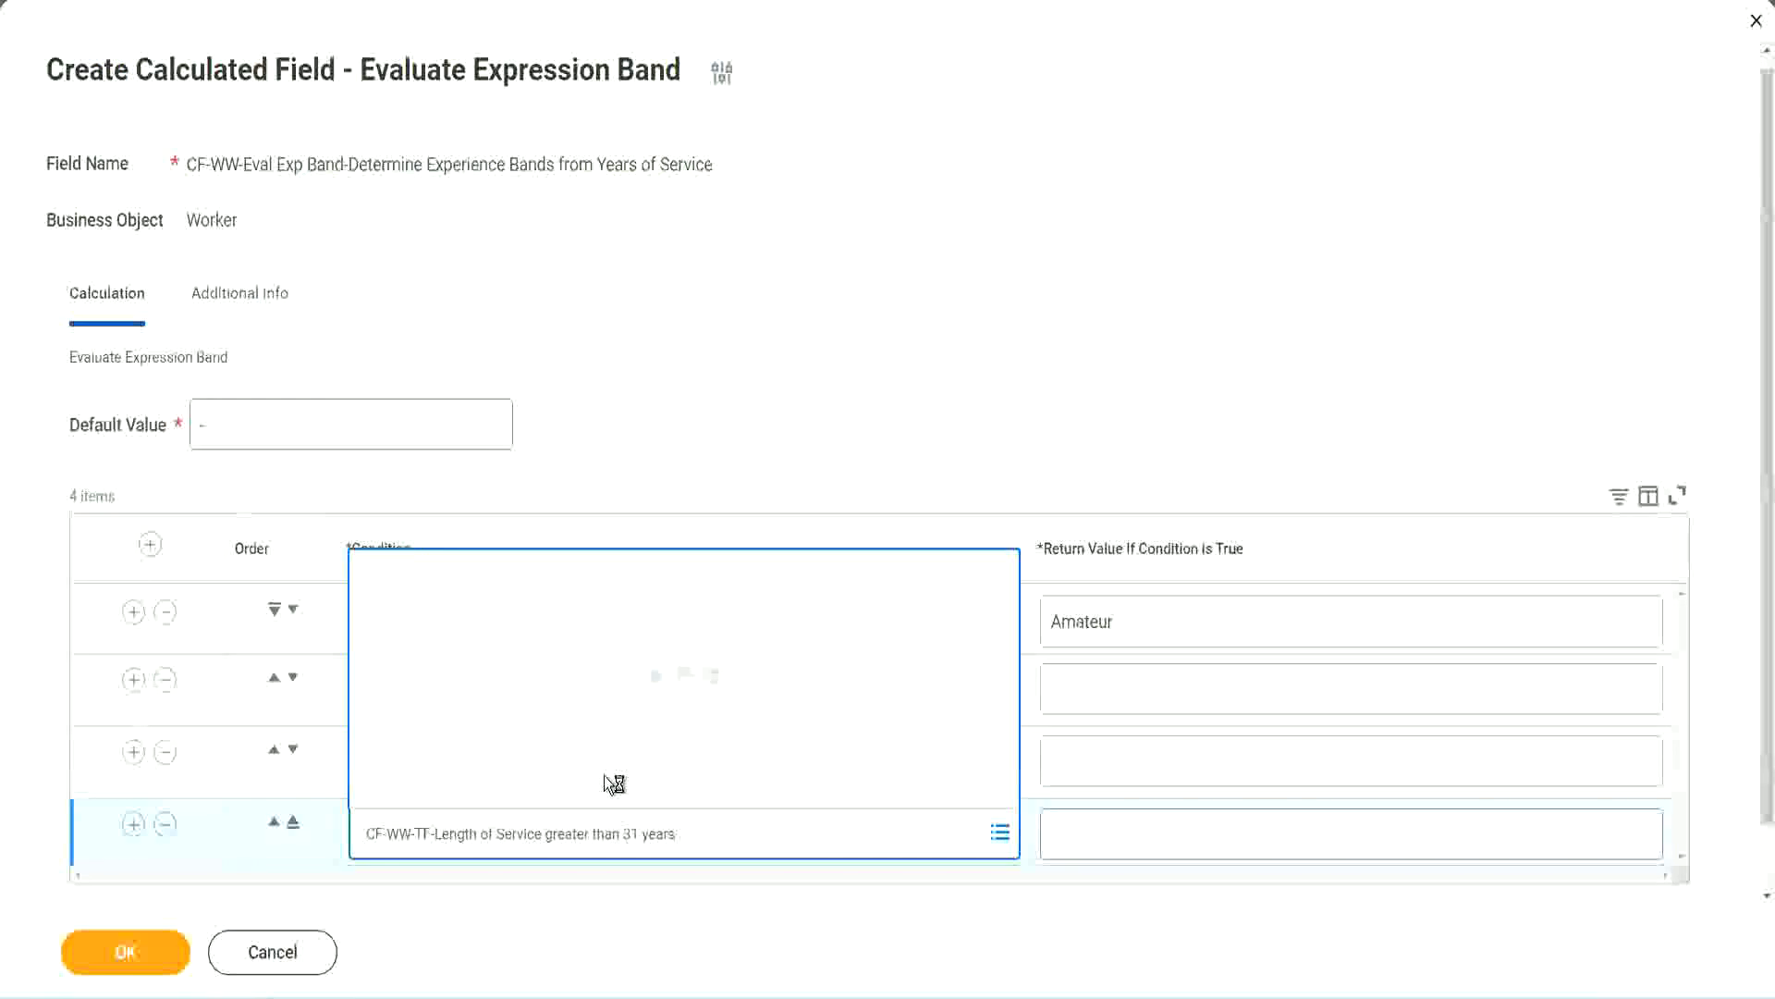
# - Enter the return values "Legend" in row four, "Senior" in row three and "Experienced" in row two, and save the calculated field
pyautogui.click(1167, 832)
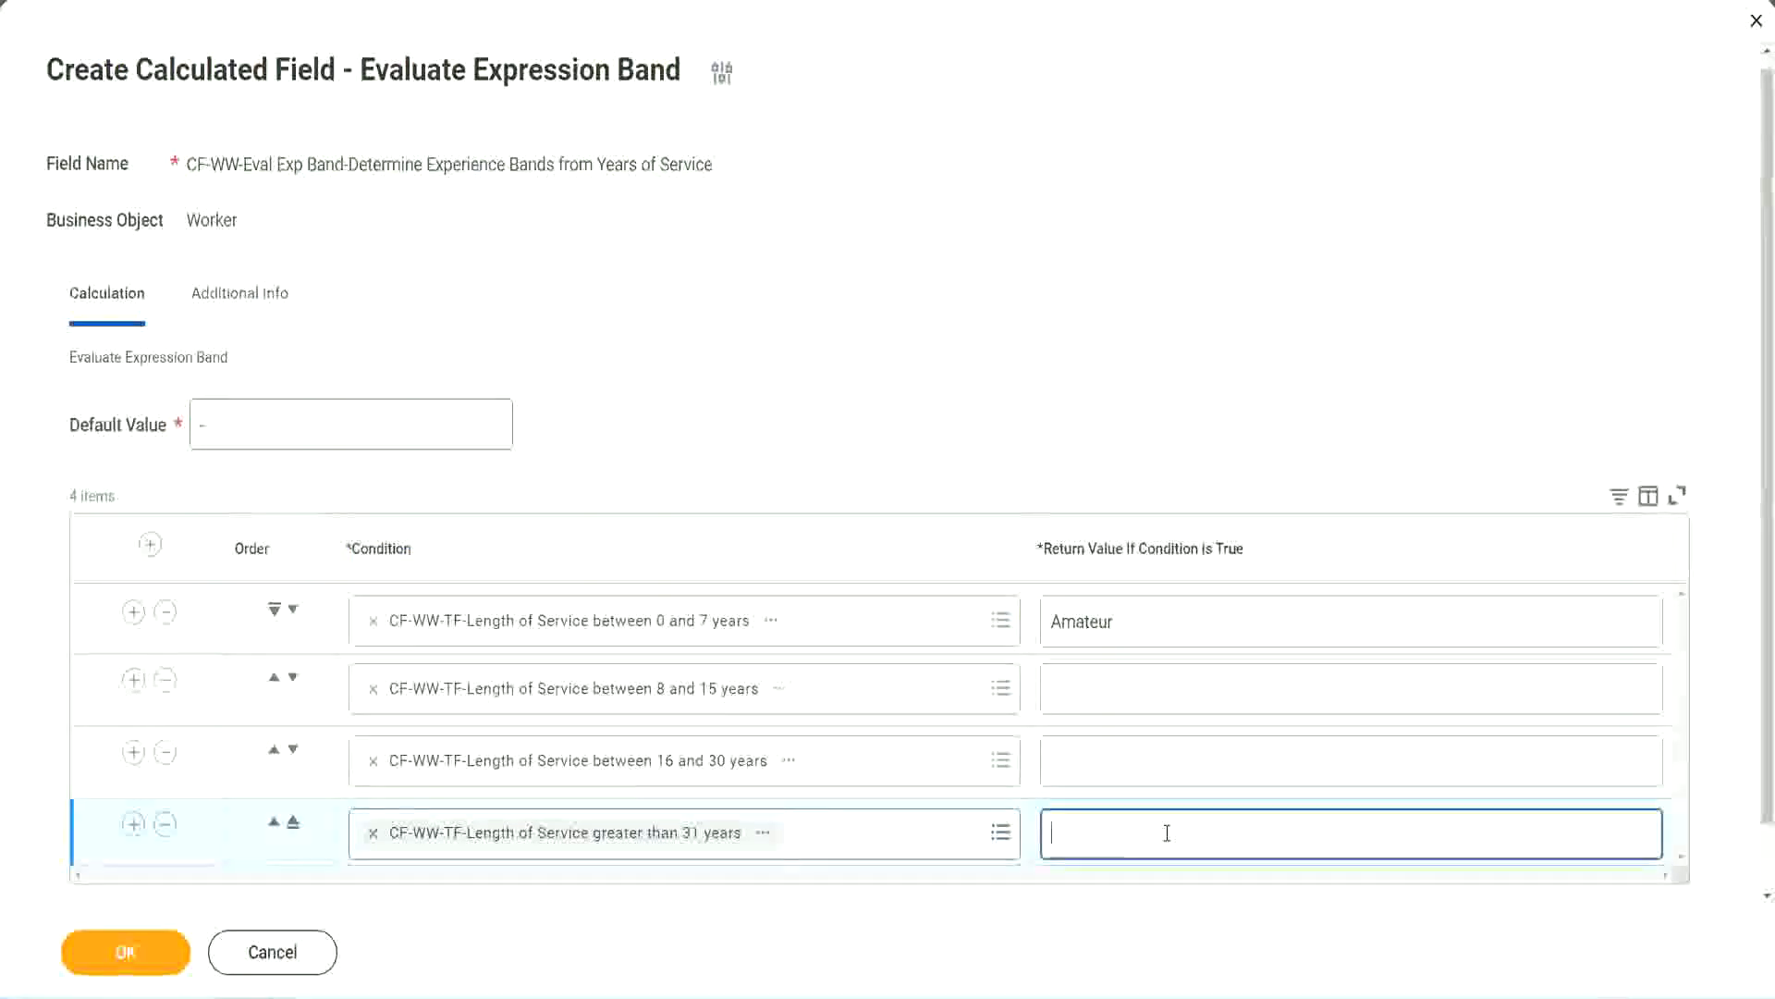
pyautogui.write('Le')
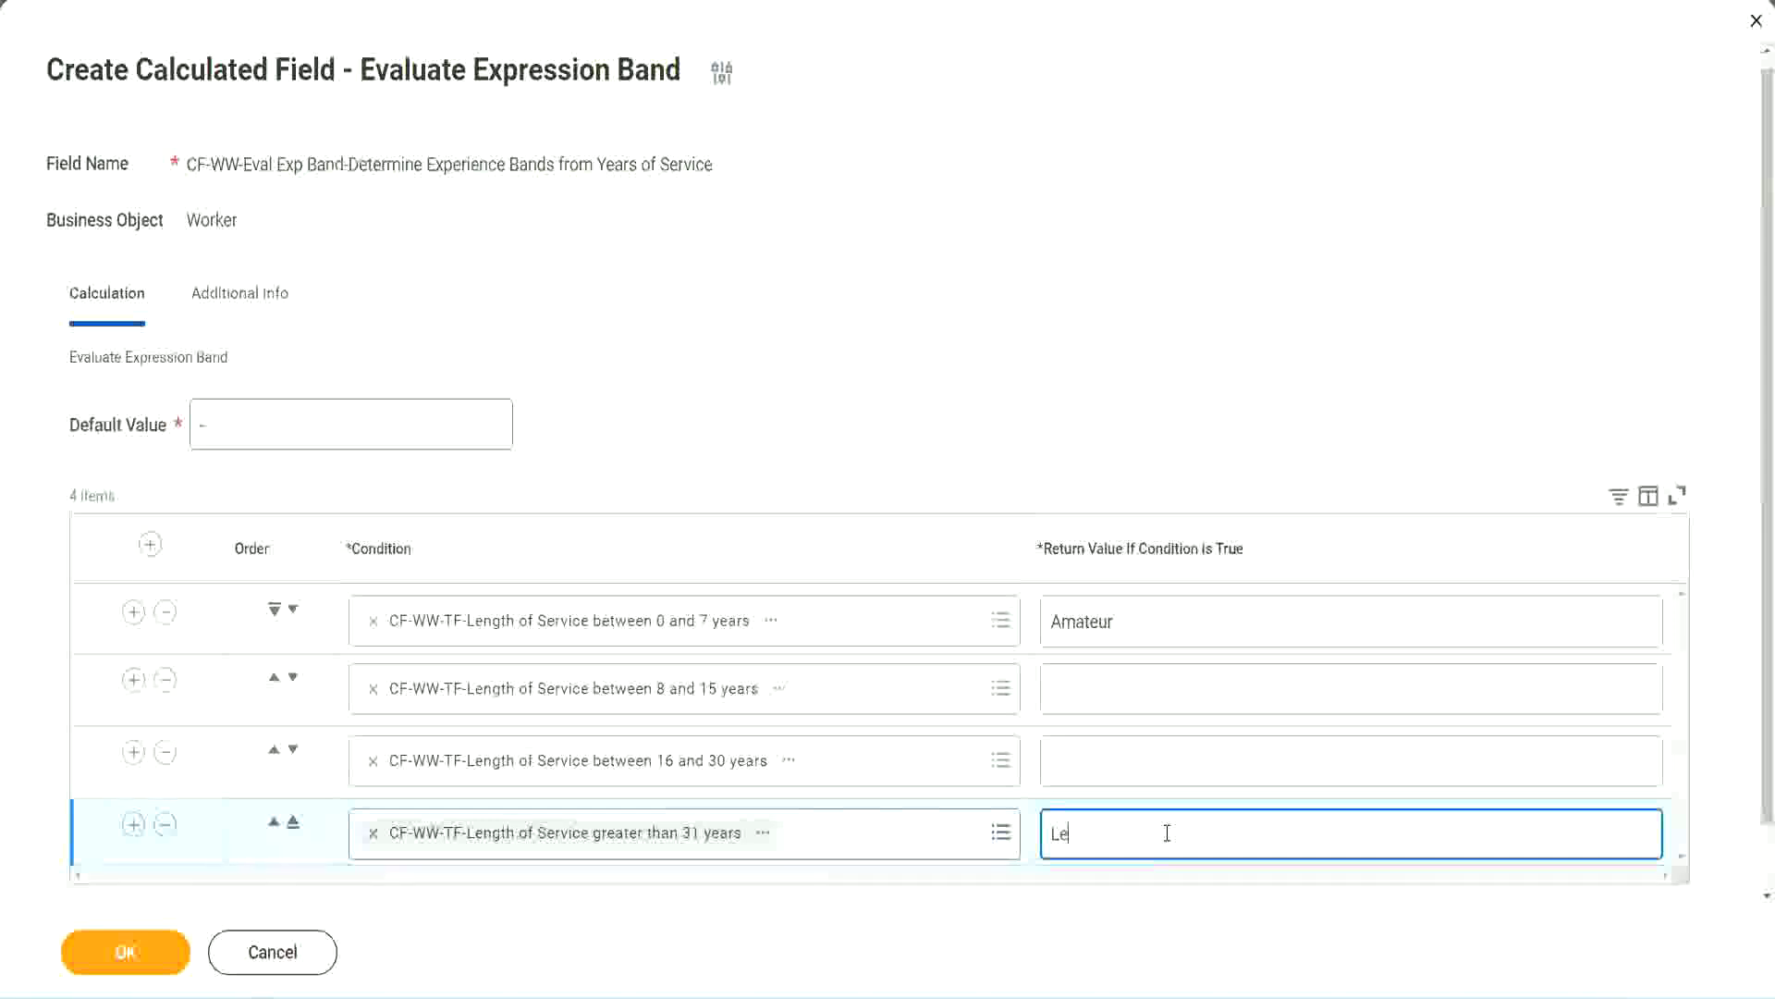
pyautogui.write('gend')
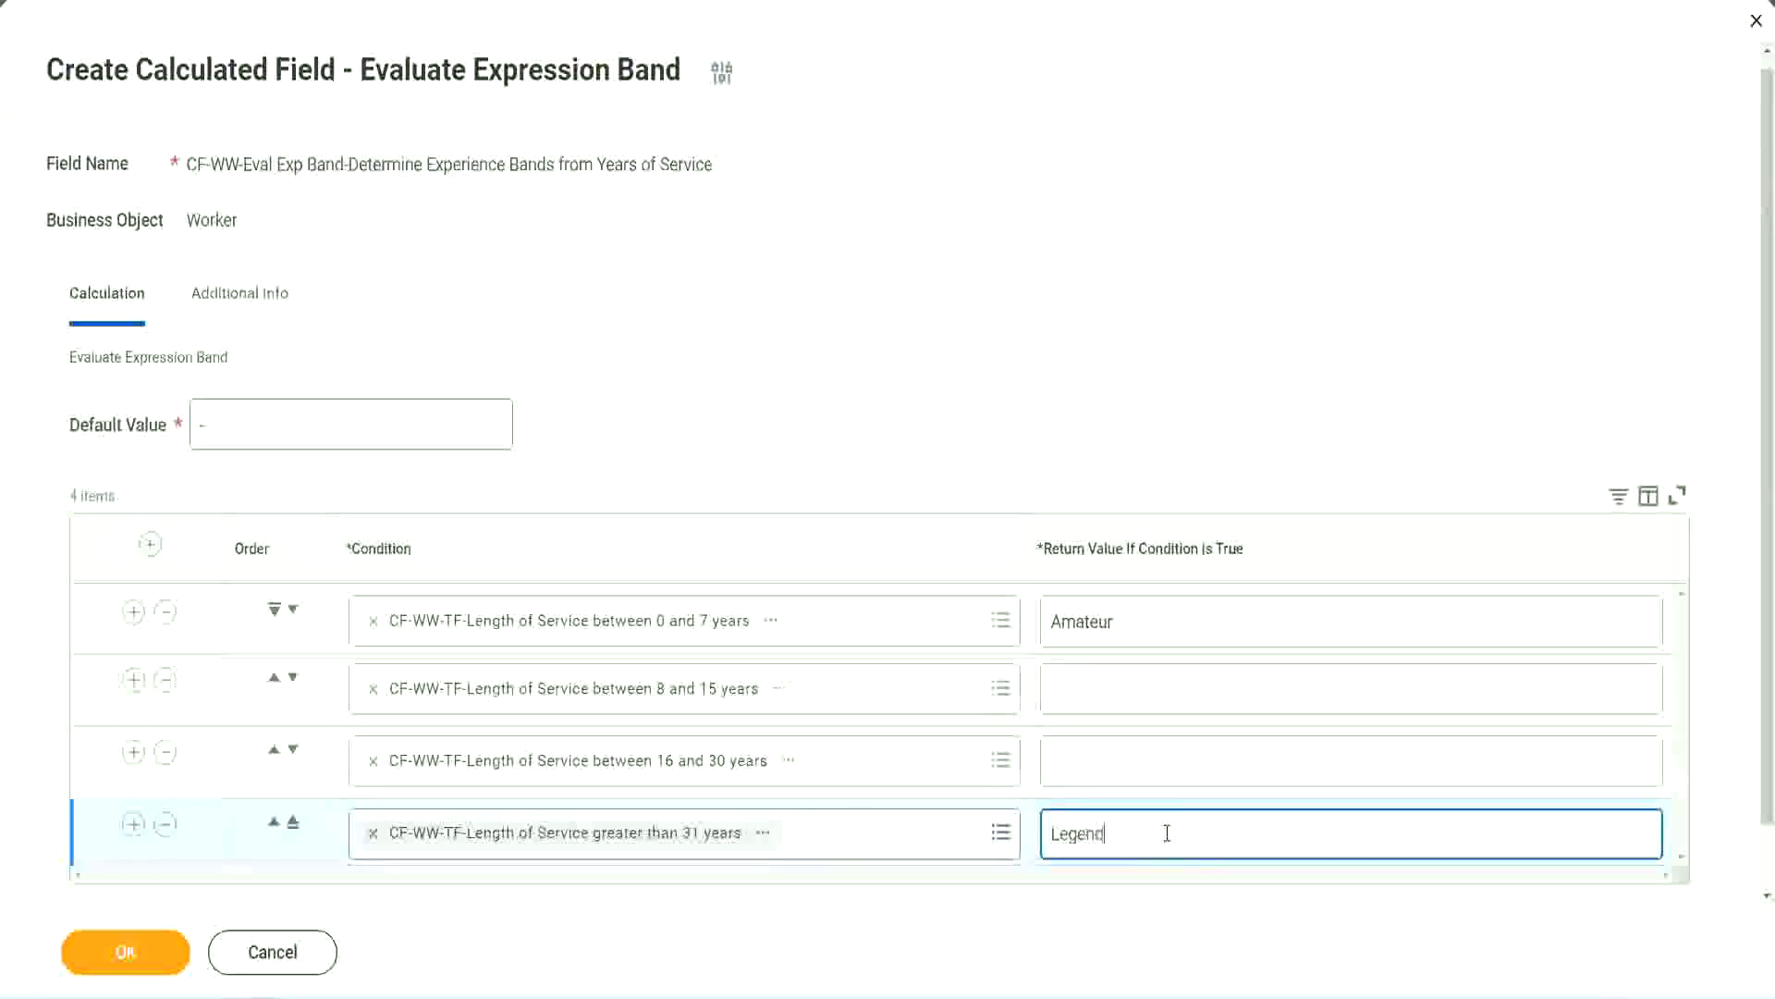
pyautogui.click(1092, 759)
pyautogui.write('Senior')
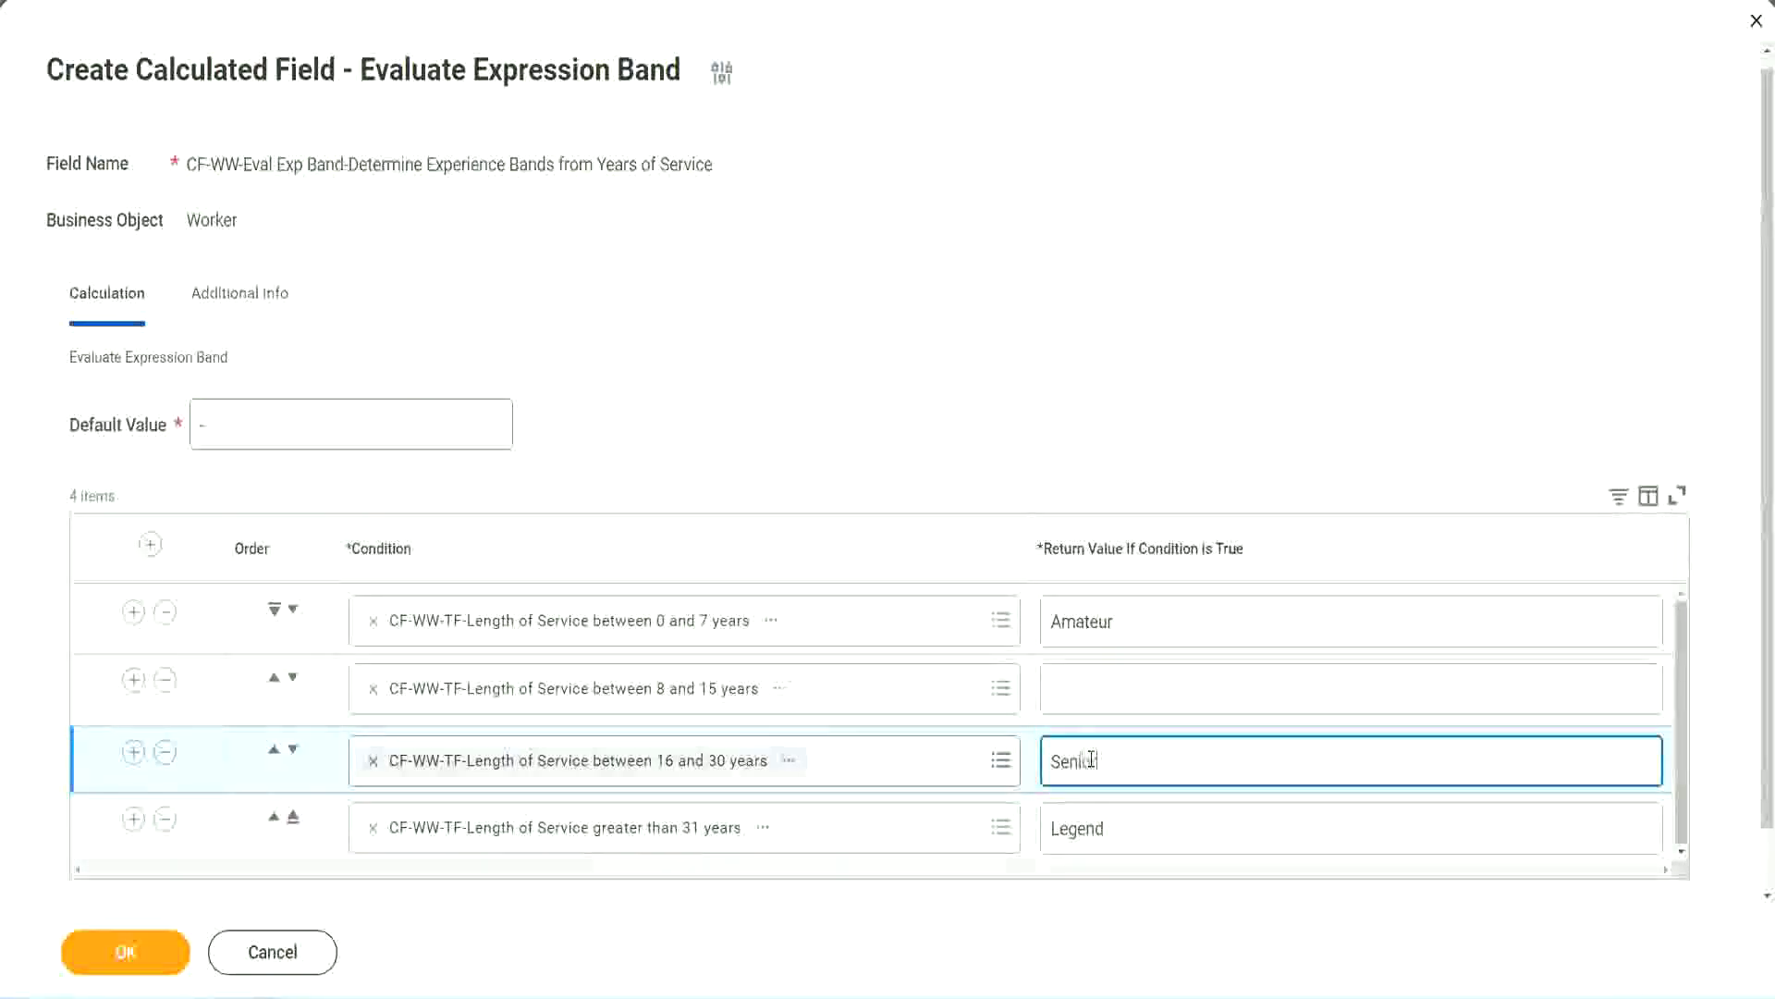
pyautogui.click(1119, 690)
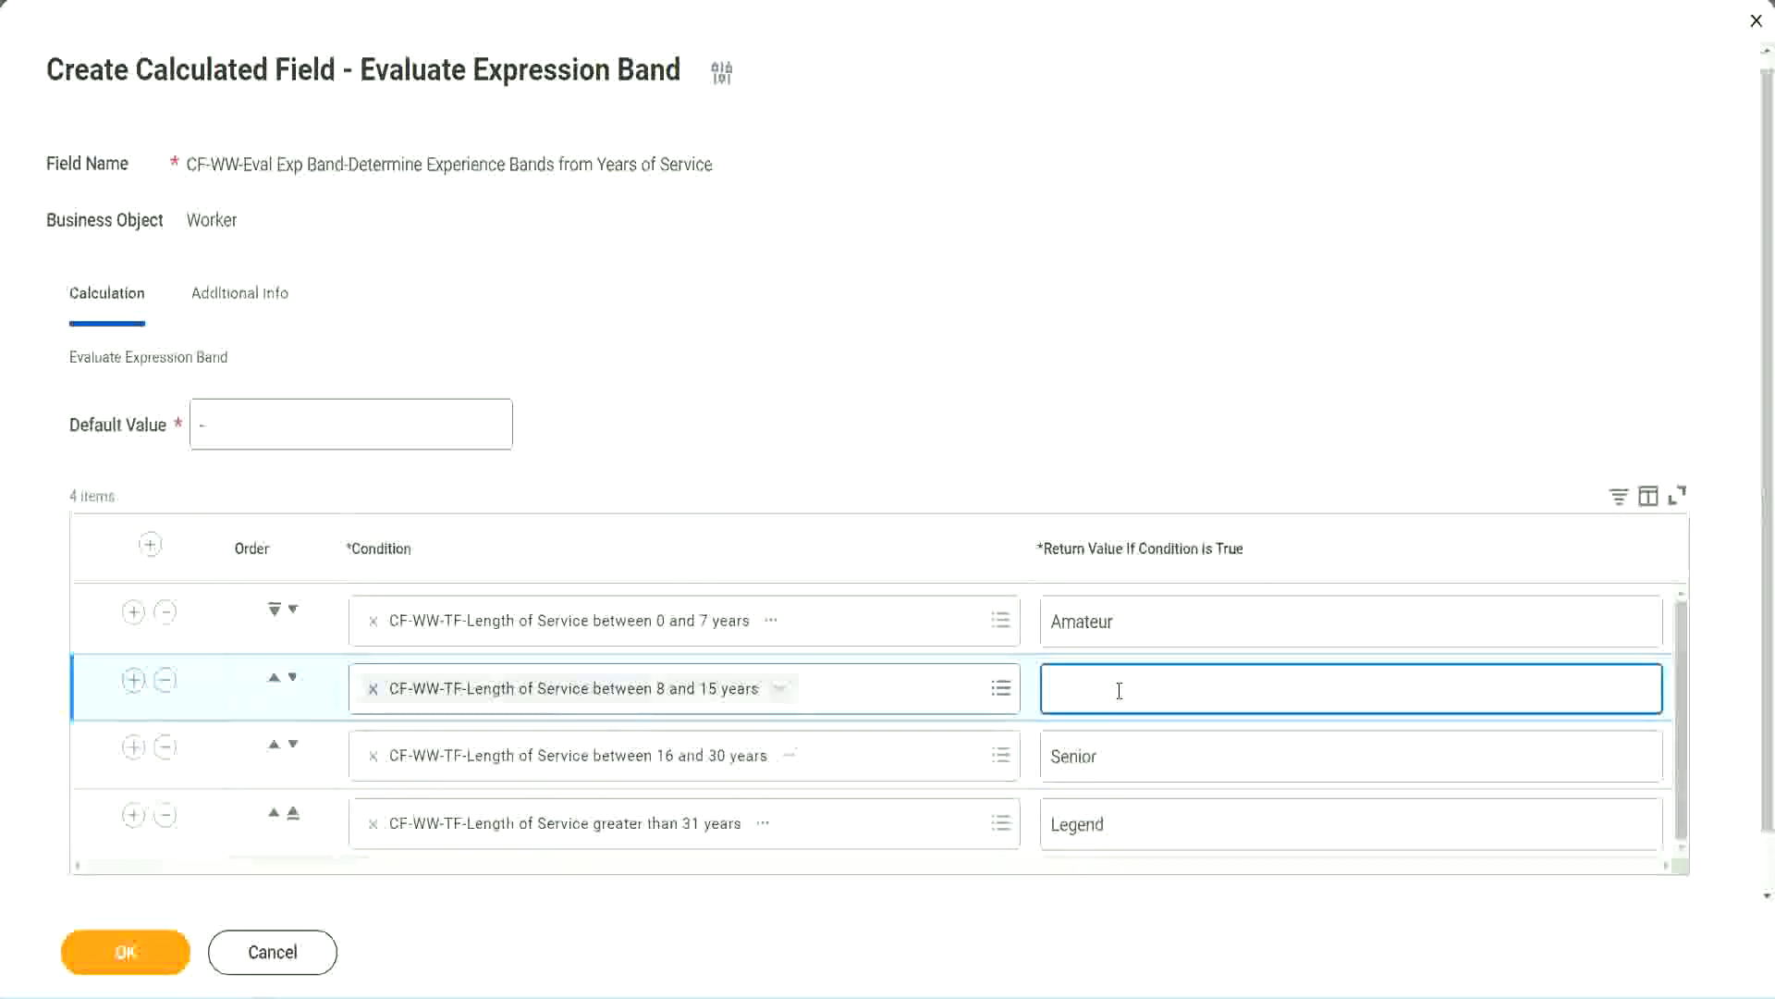
pyautogui.write('Experienced')
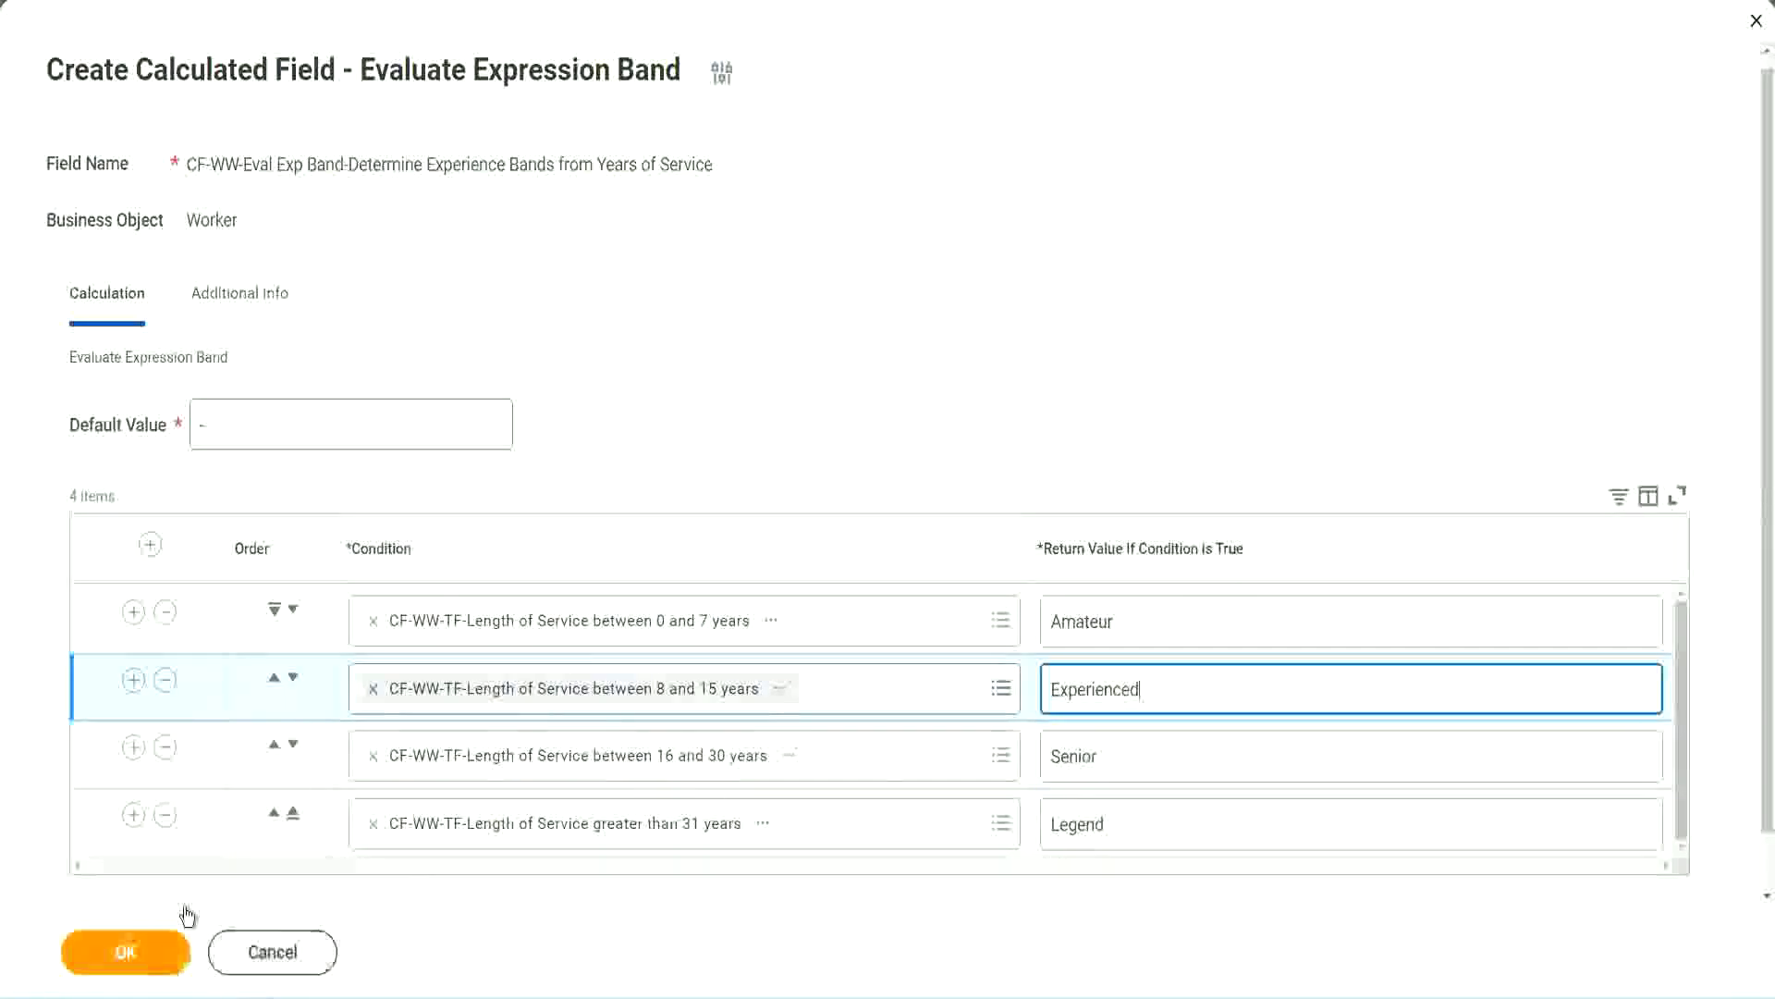
pyautogui.click(171, 947)
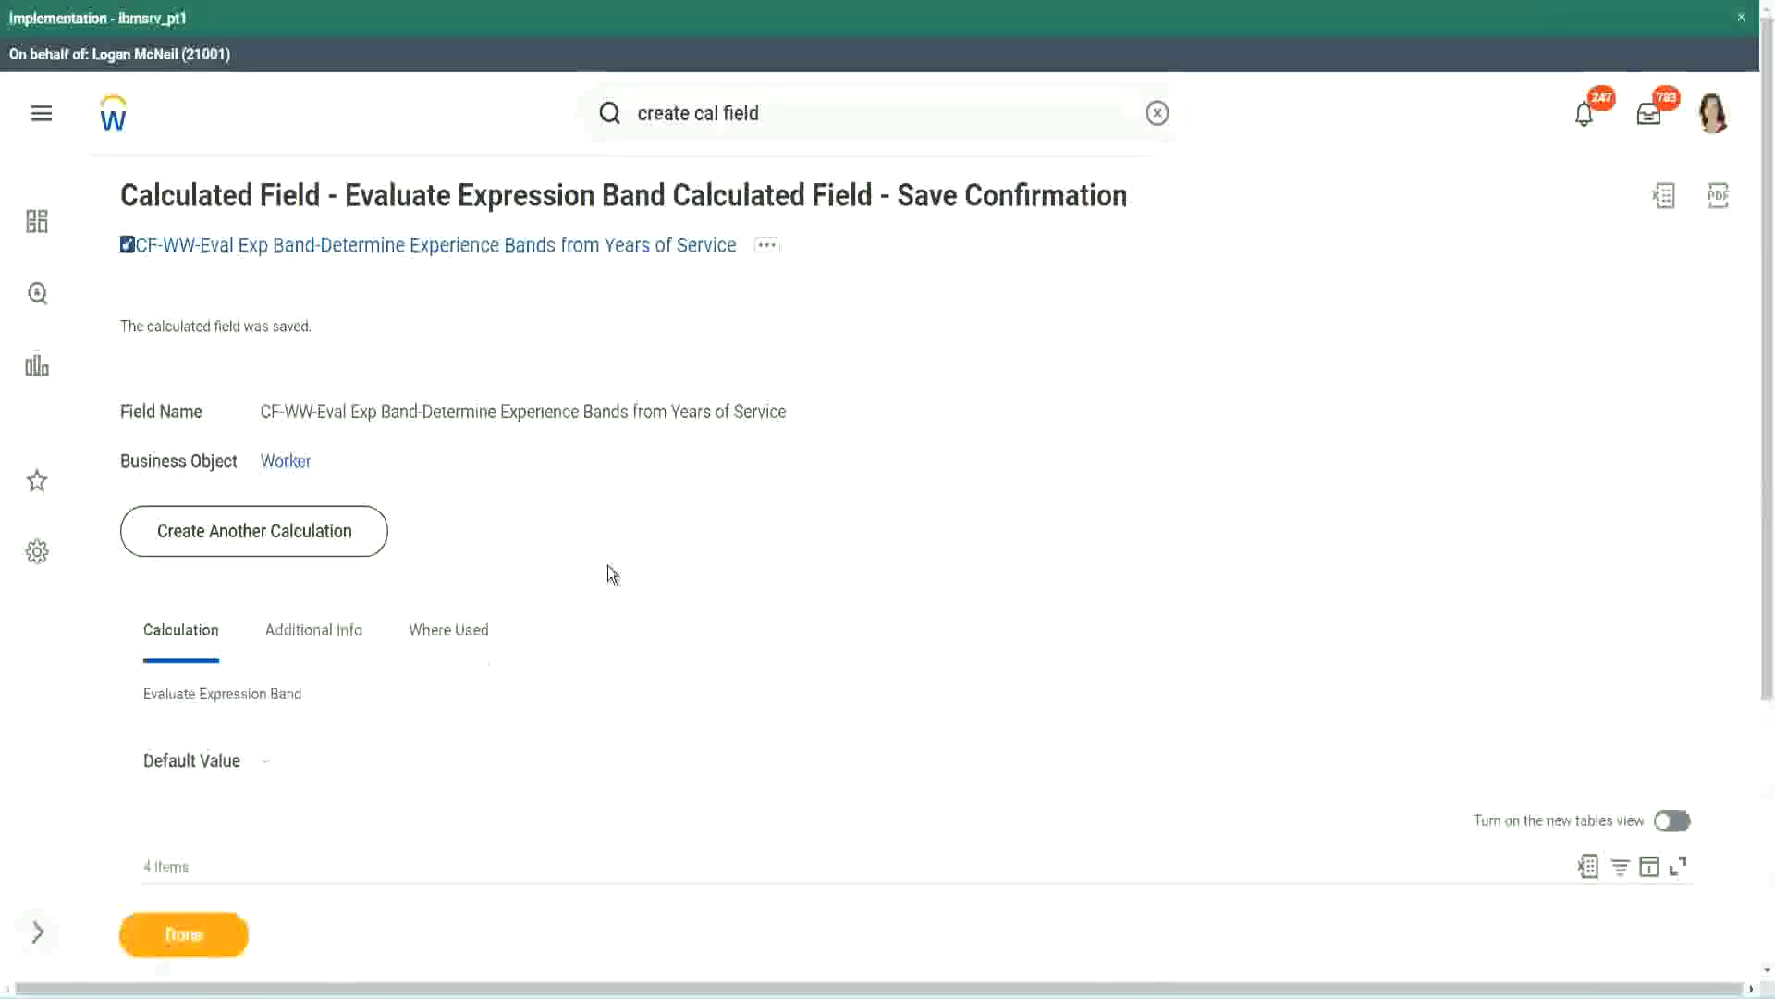
# - Review the return values of the saved Evaluate Expression Band field and copy the calculated field's name
pyautogui.scroll(-3, 608, 564)
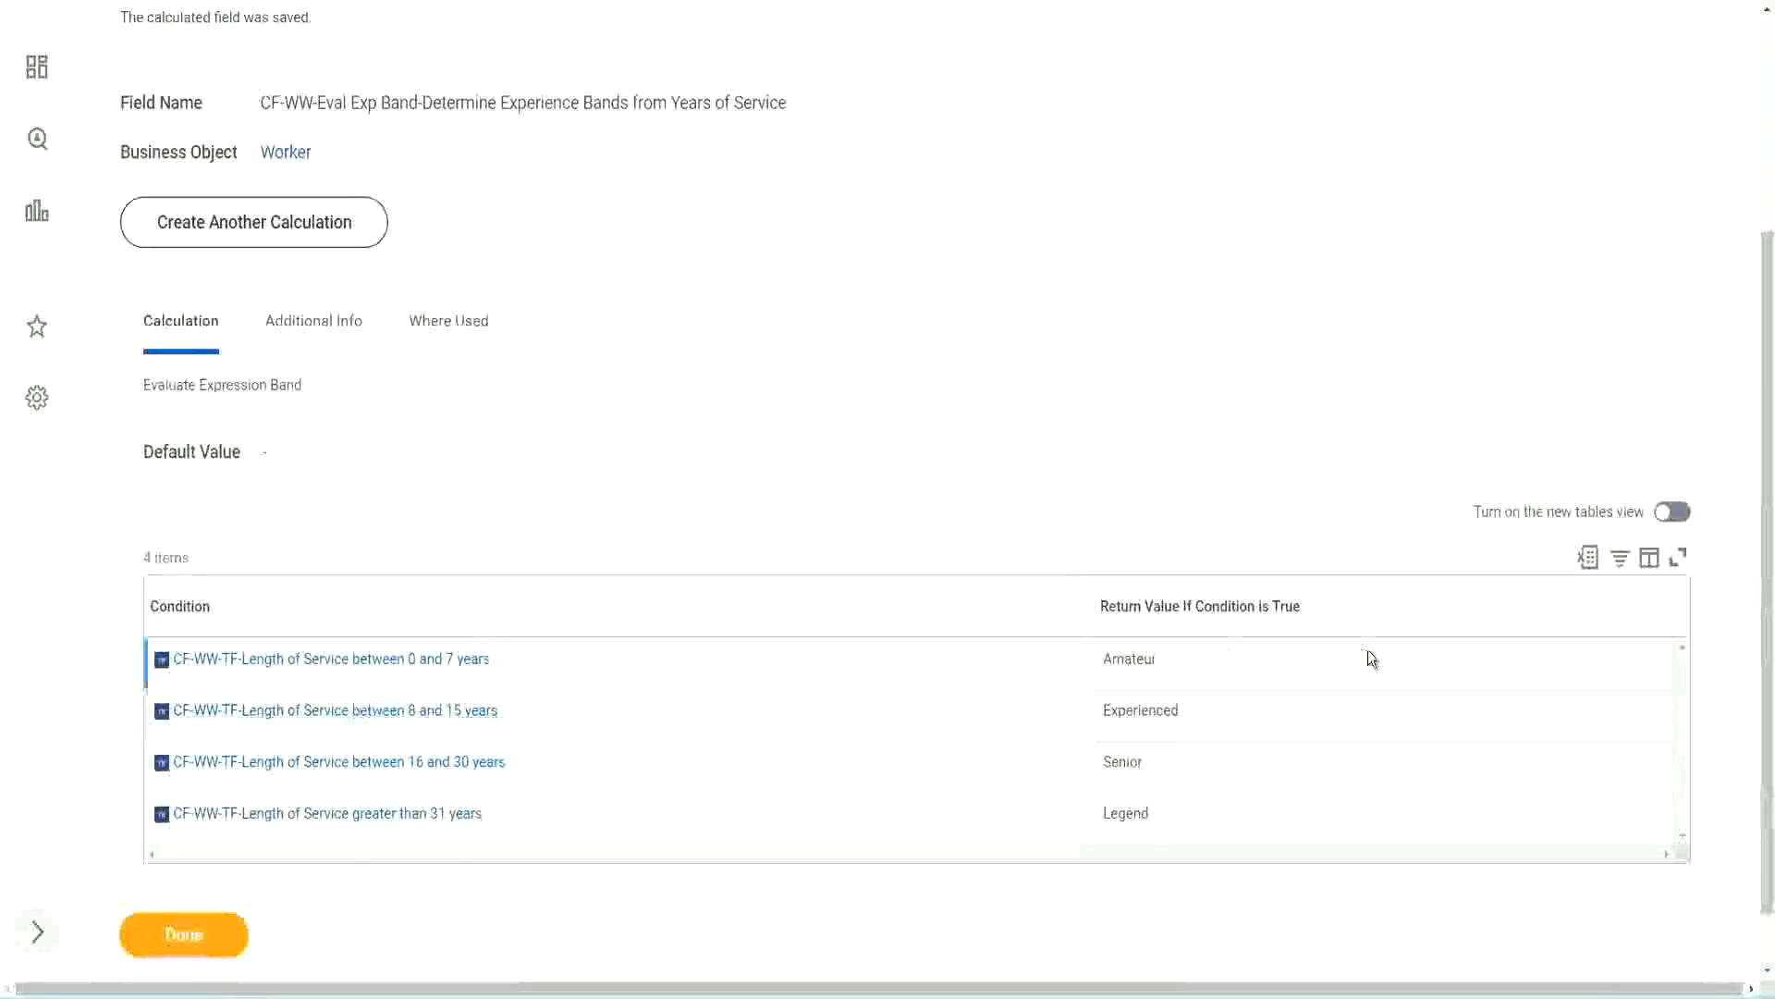
pyautogui.doubleClick(1136, 657)
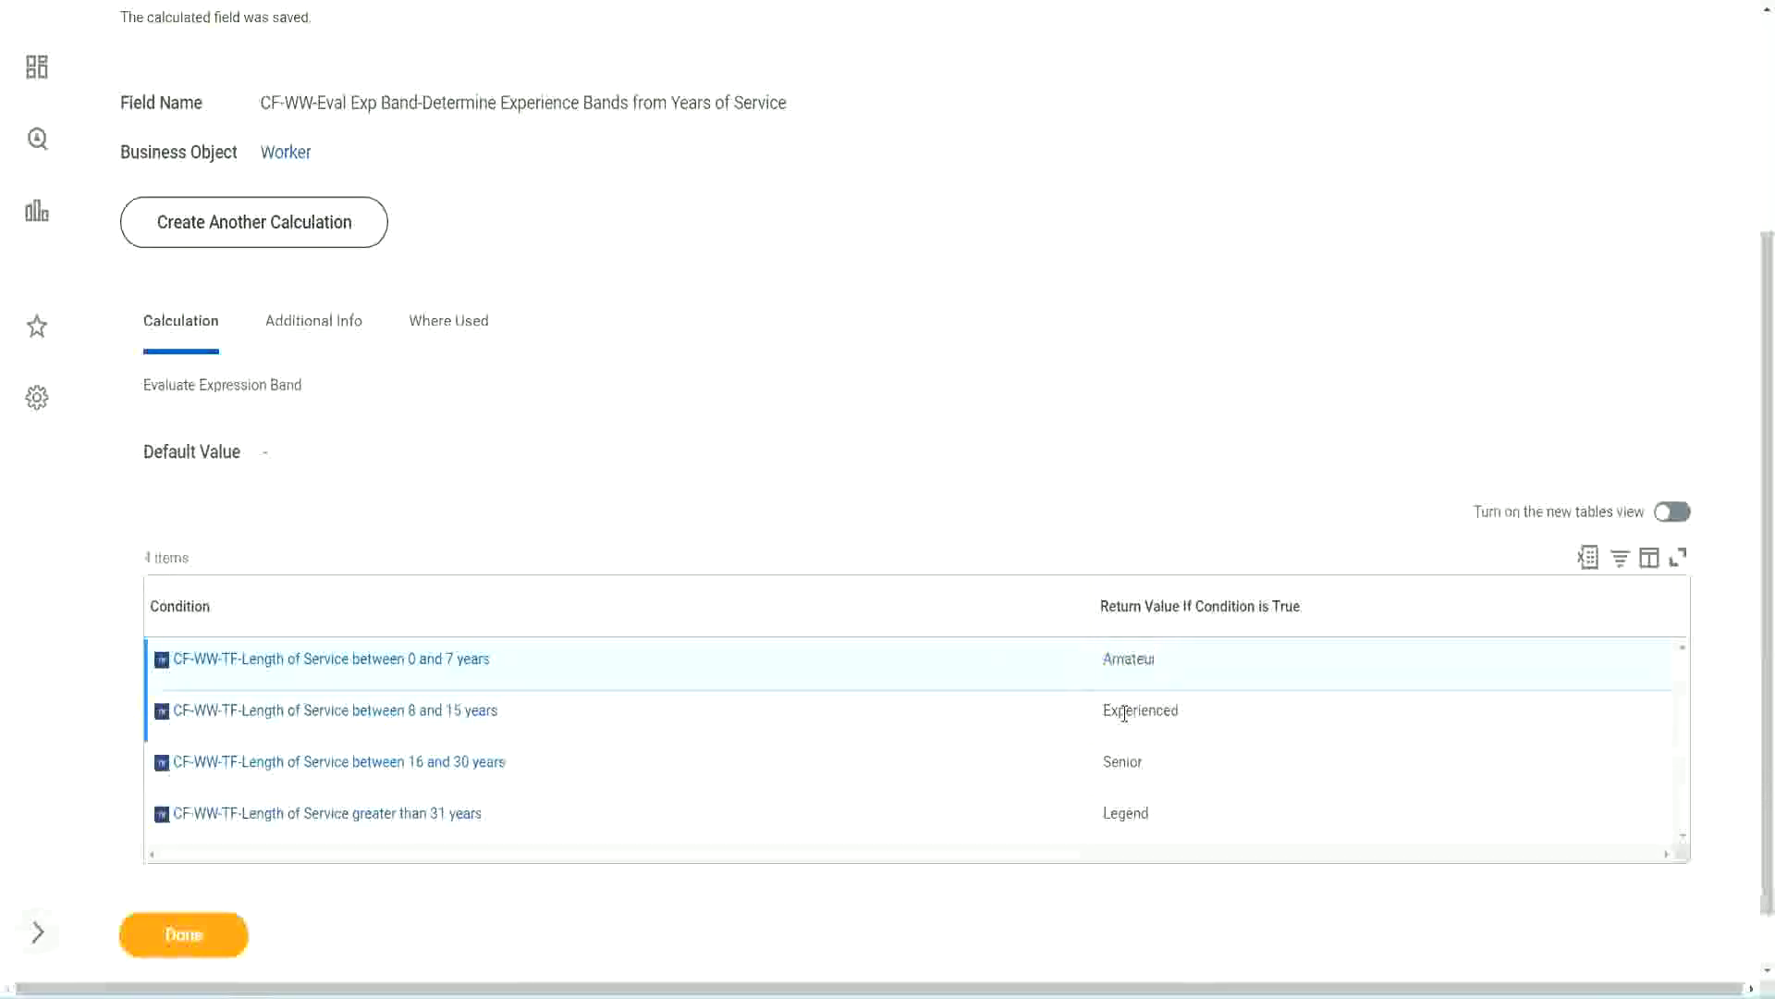
pyautogui.doubleClick(1125, 707)
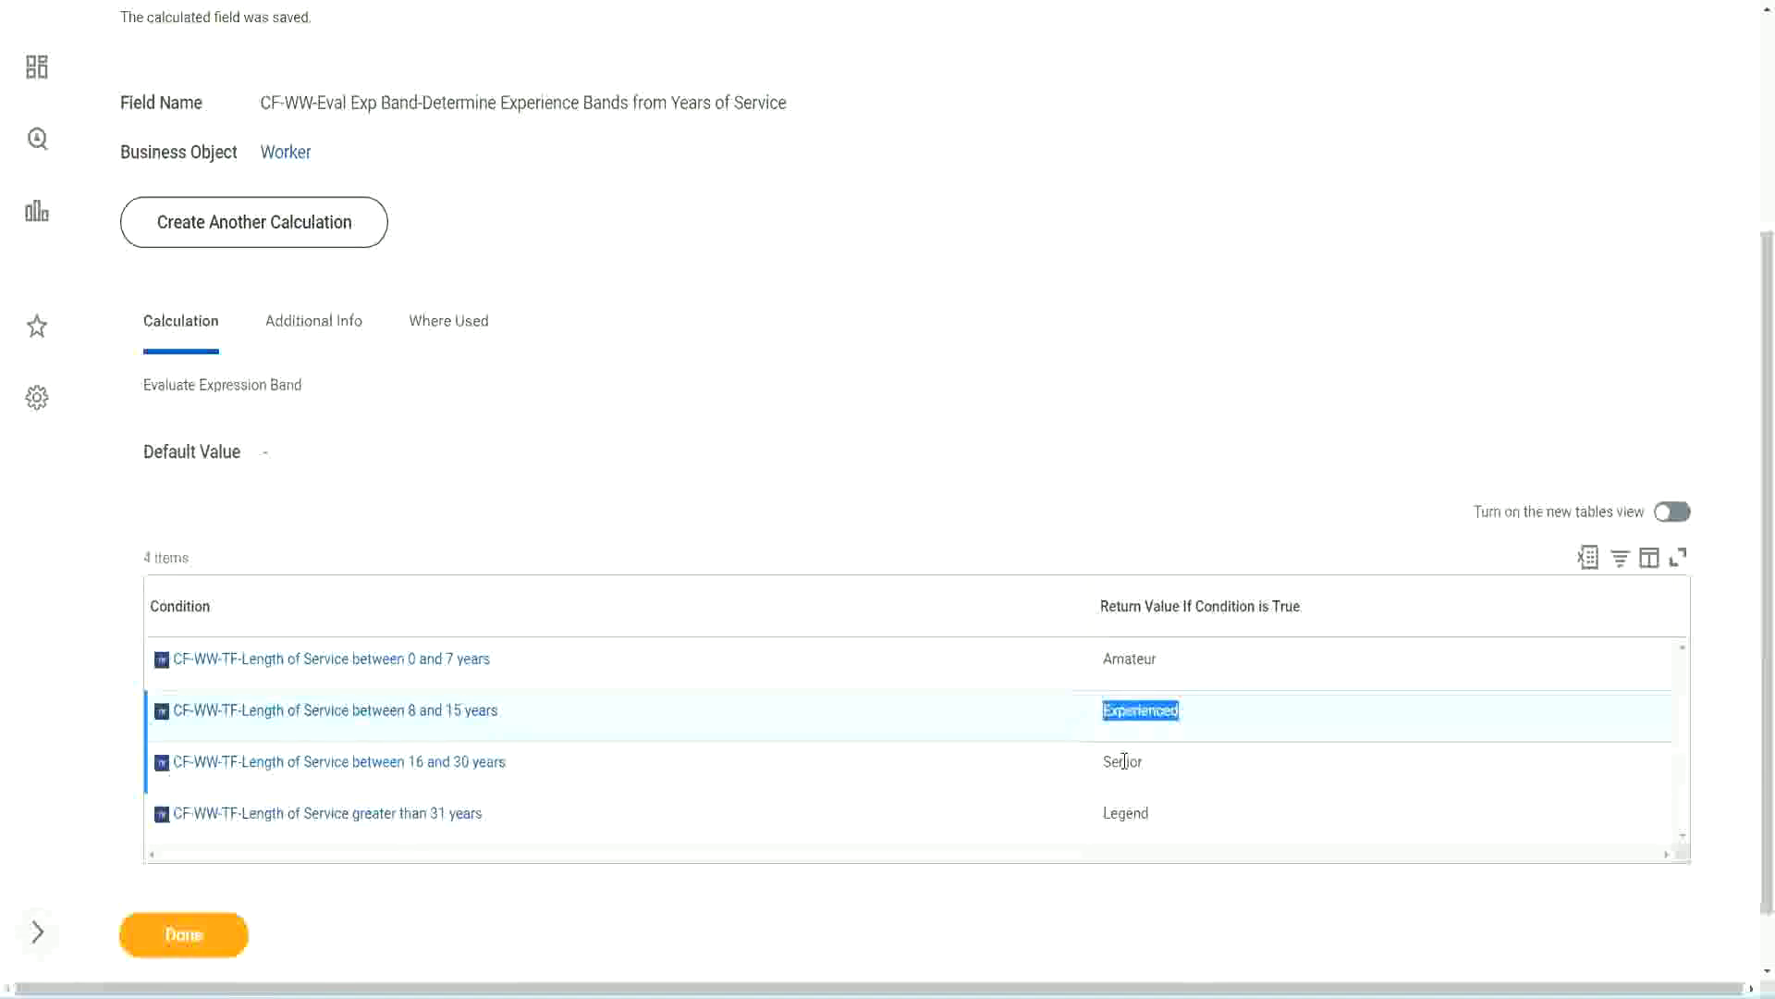
pyautogui.doubleClick(1125, 761)
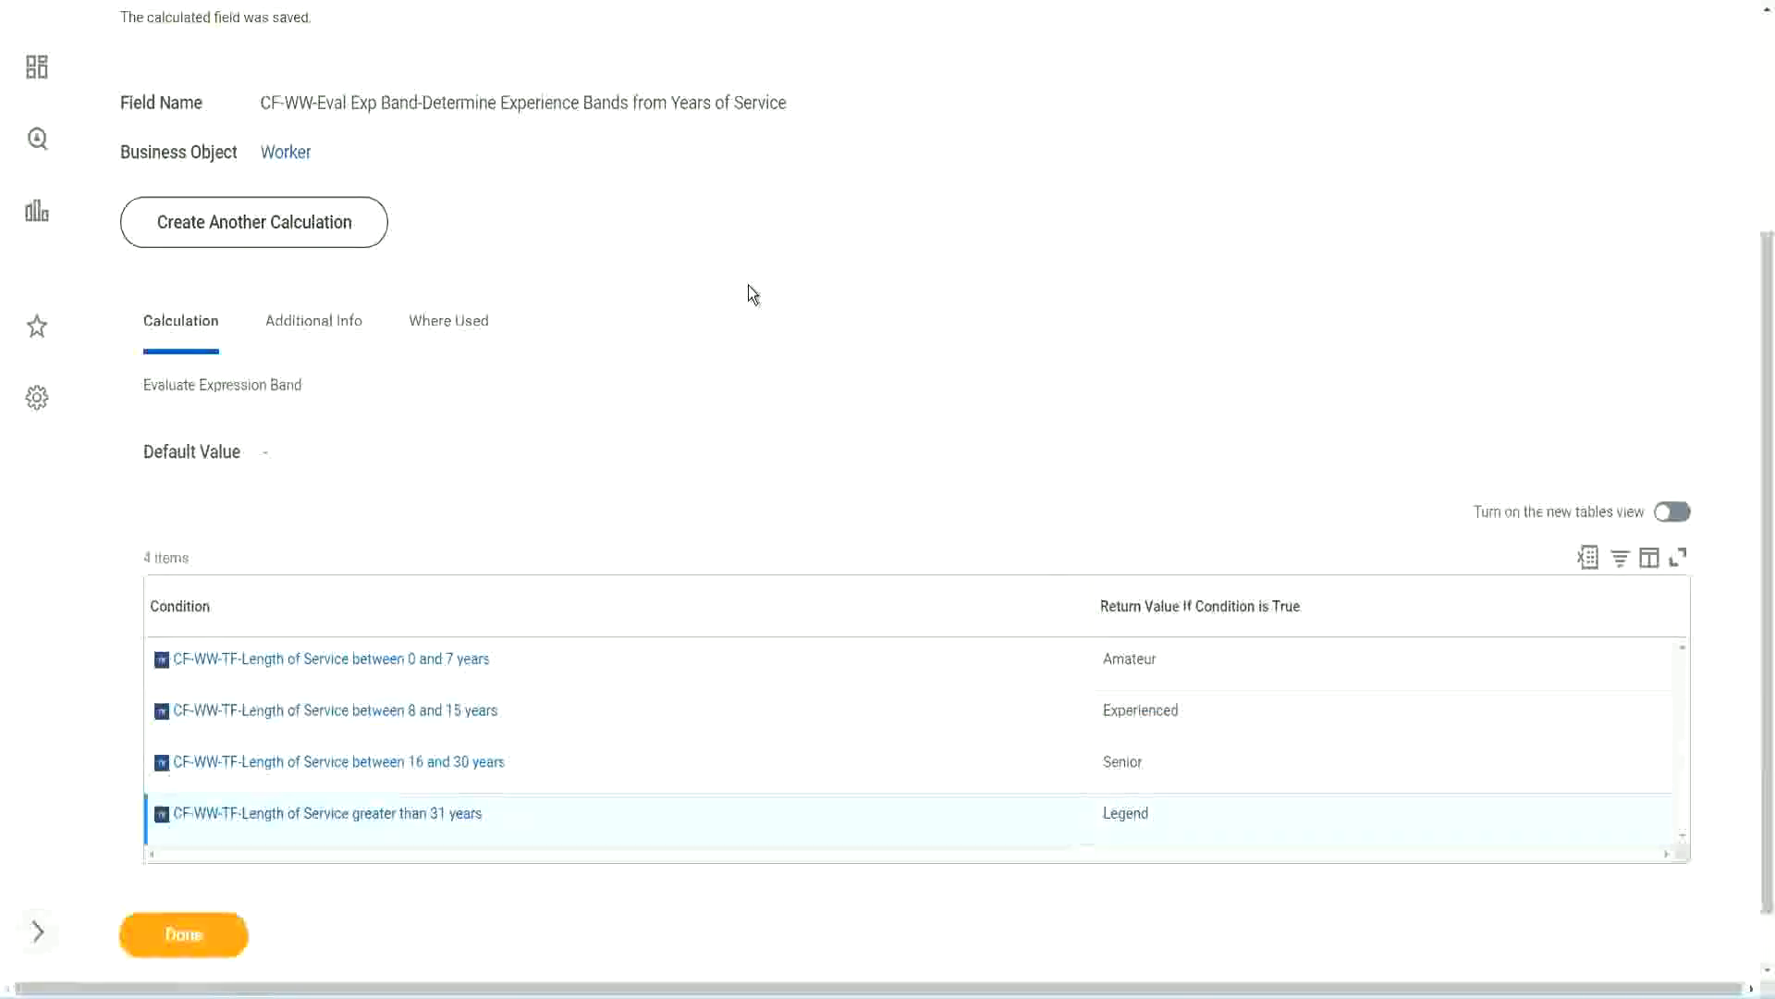
pyautogui.scroll(4, 754, 294)
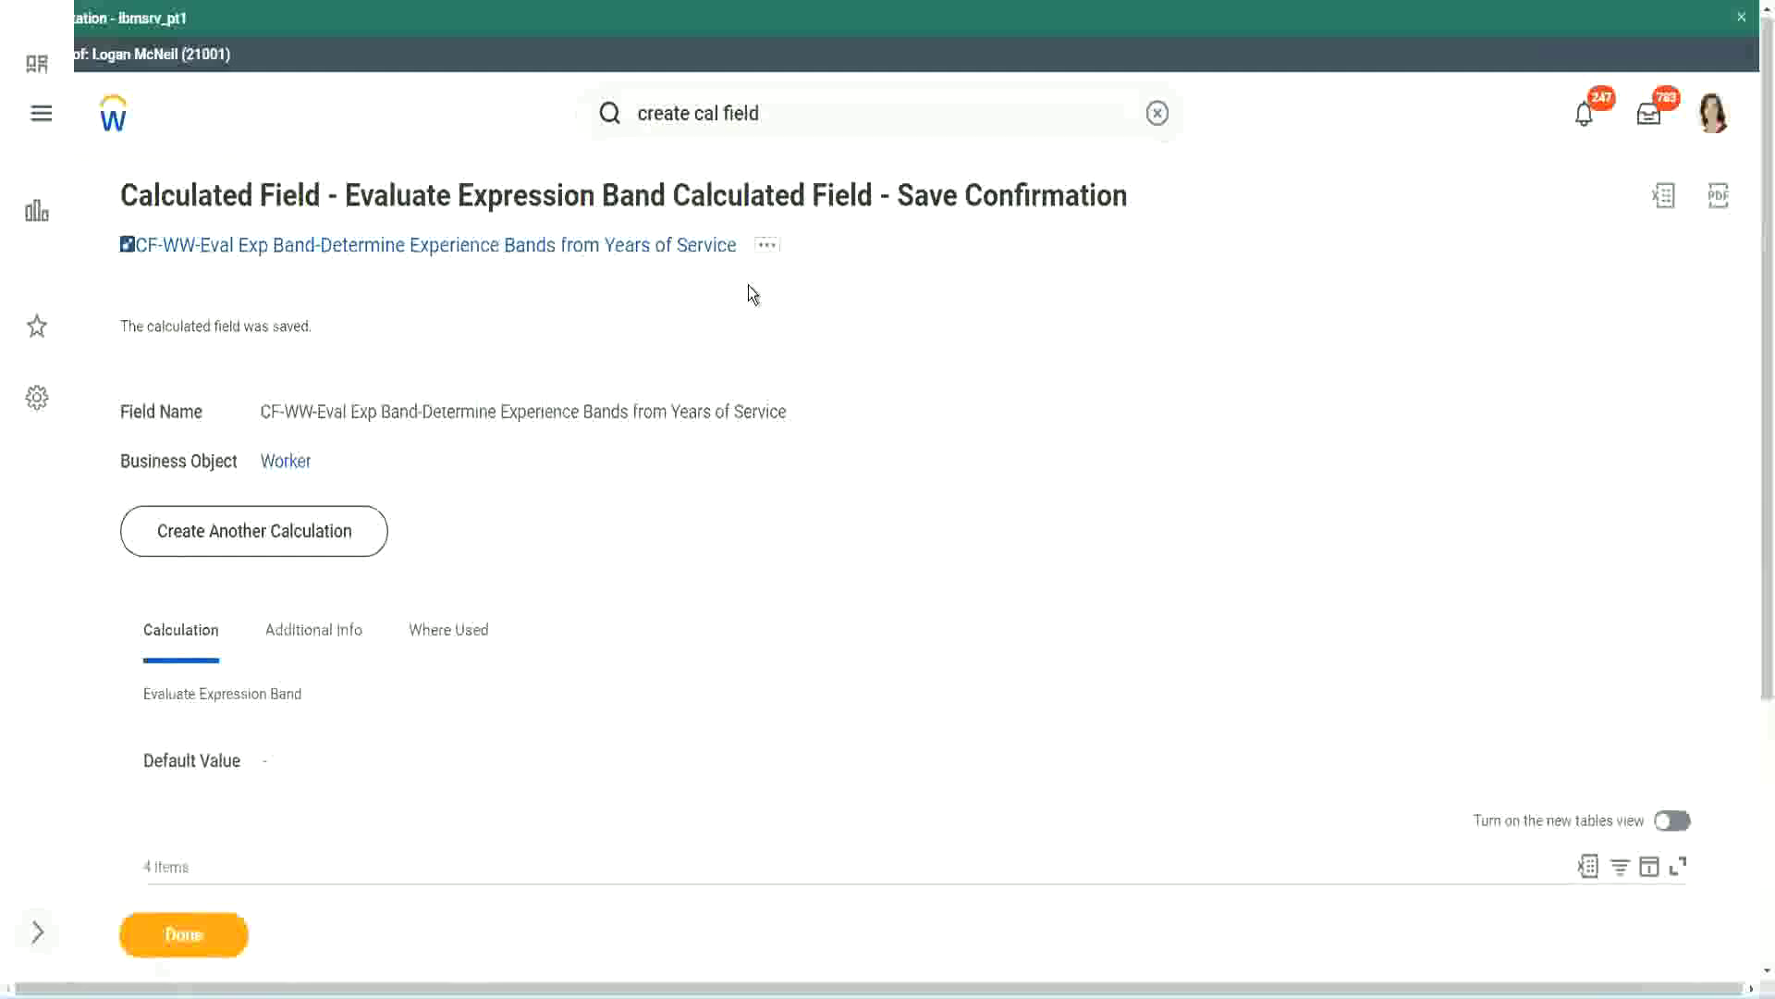
pyautogui.rightClick(581, 253)
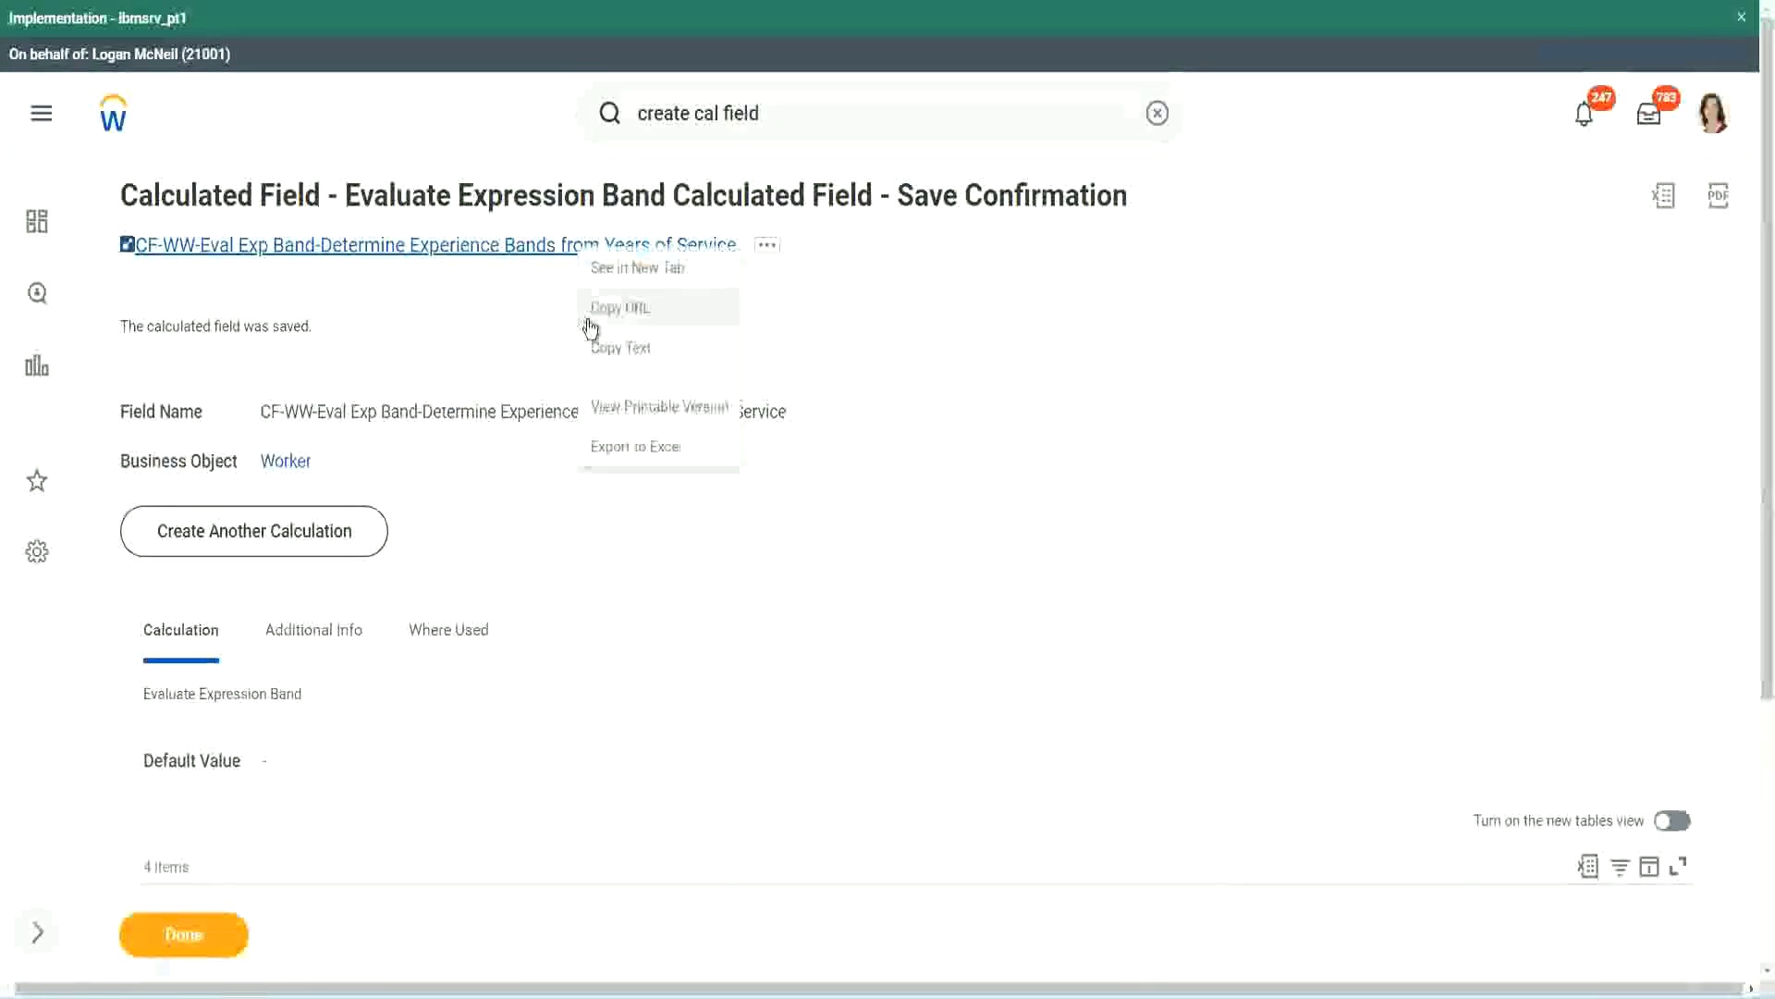
pyautogui.click(618, 350)
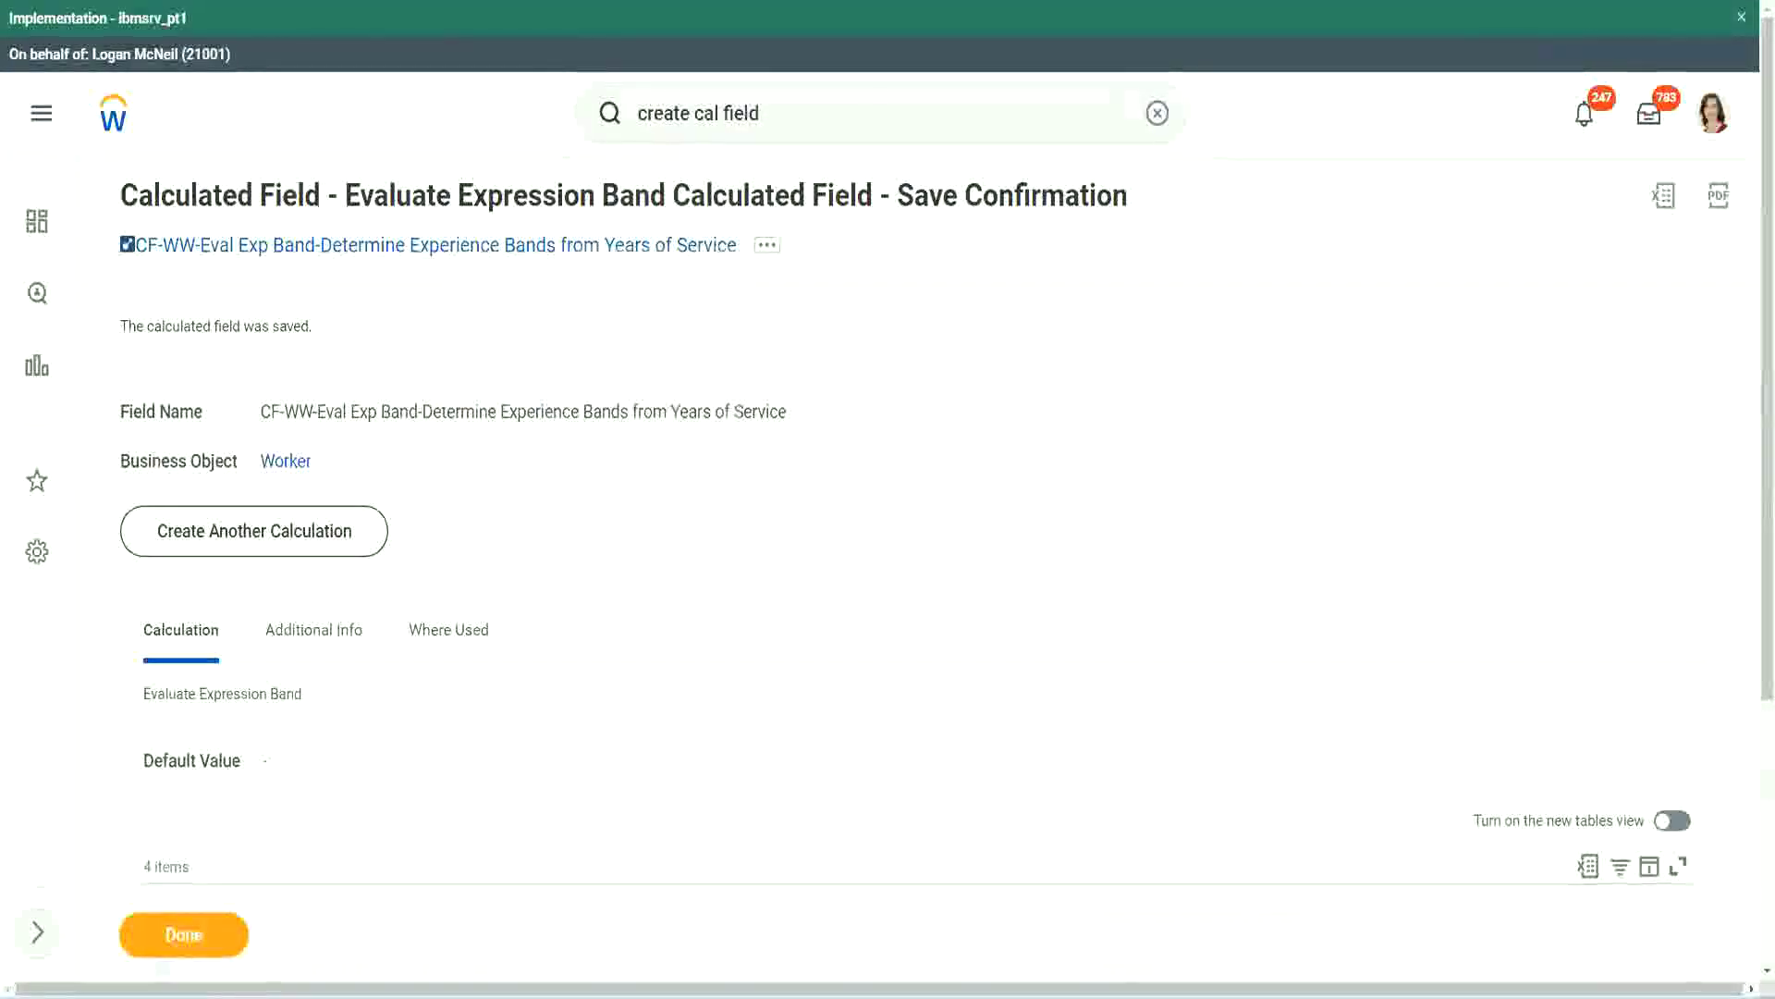
pyautogui.scroll(-3, 586, 715)
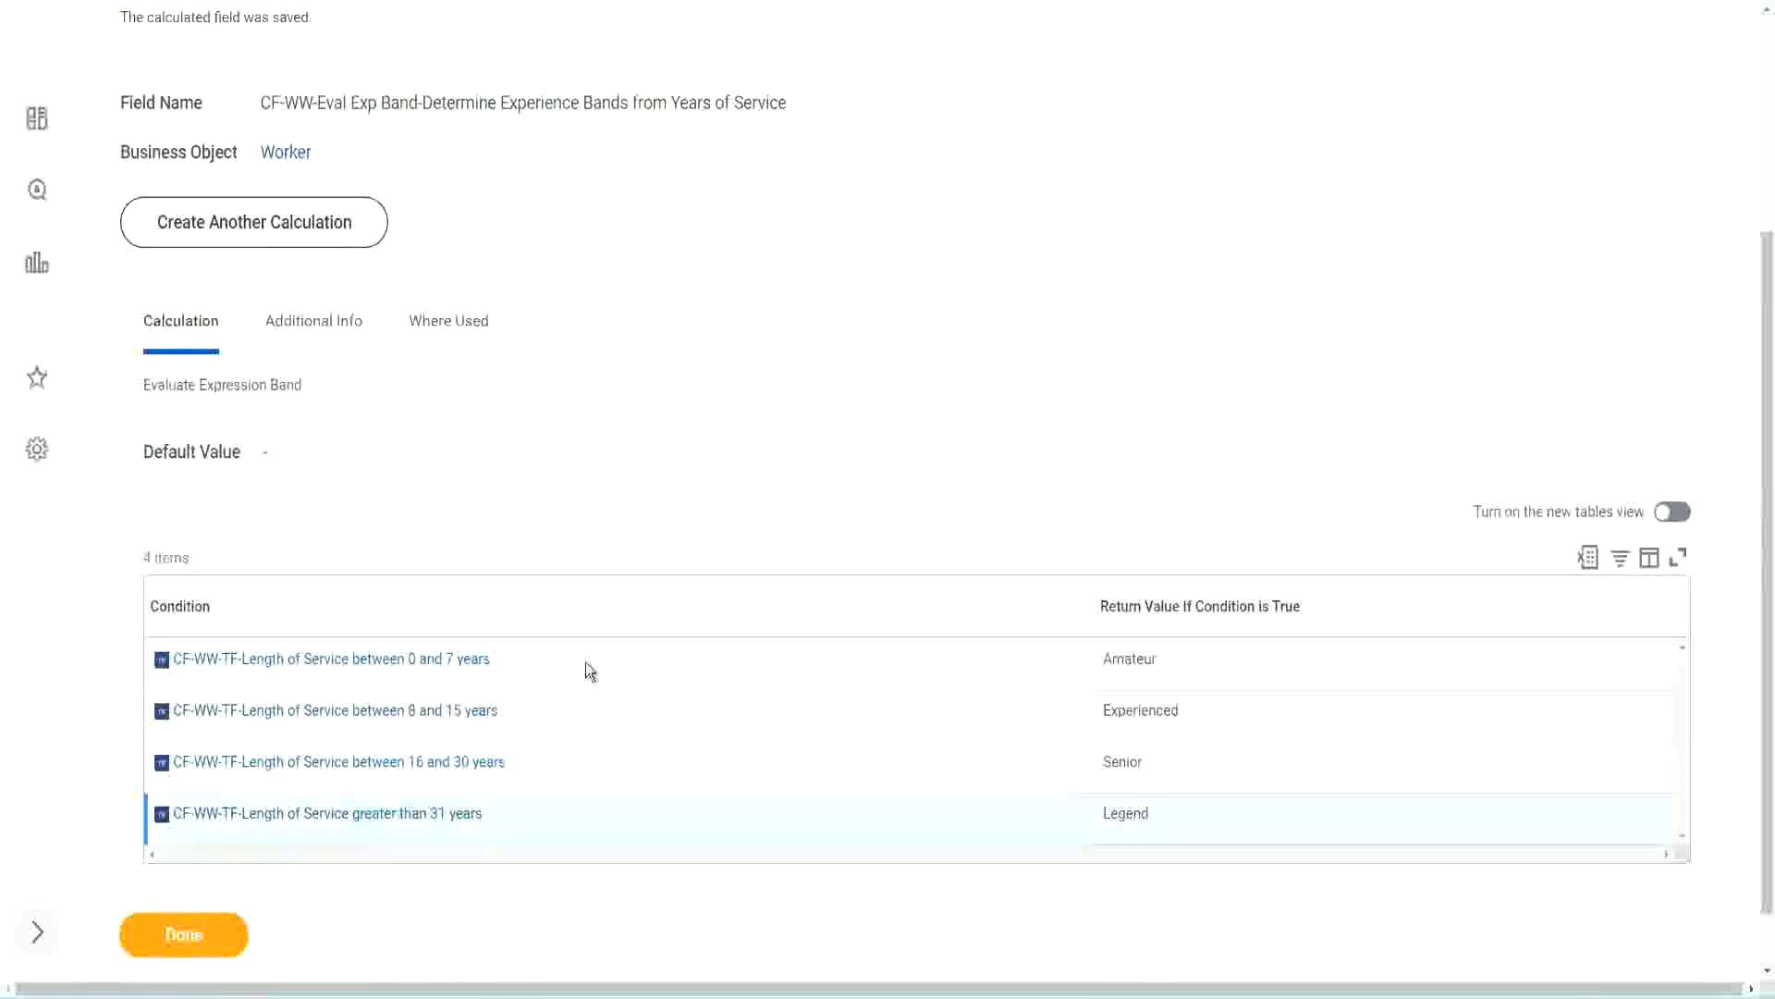
pyautogui.scroll(2, 617, 416)
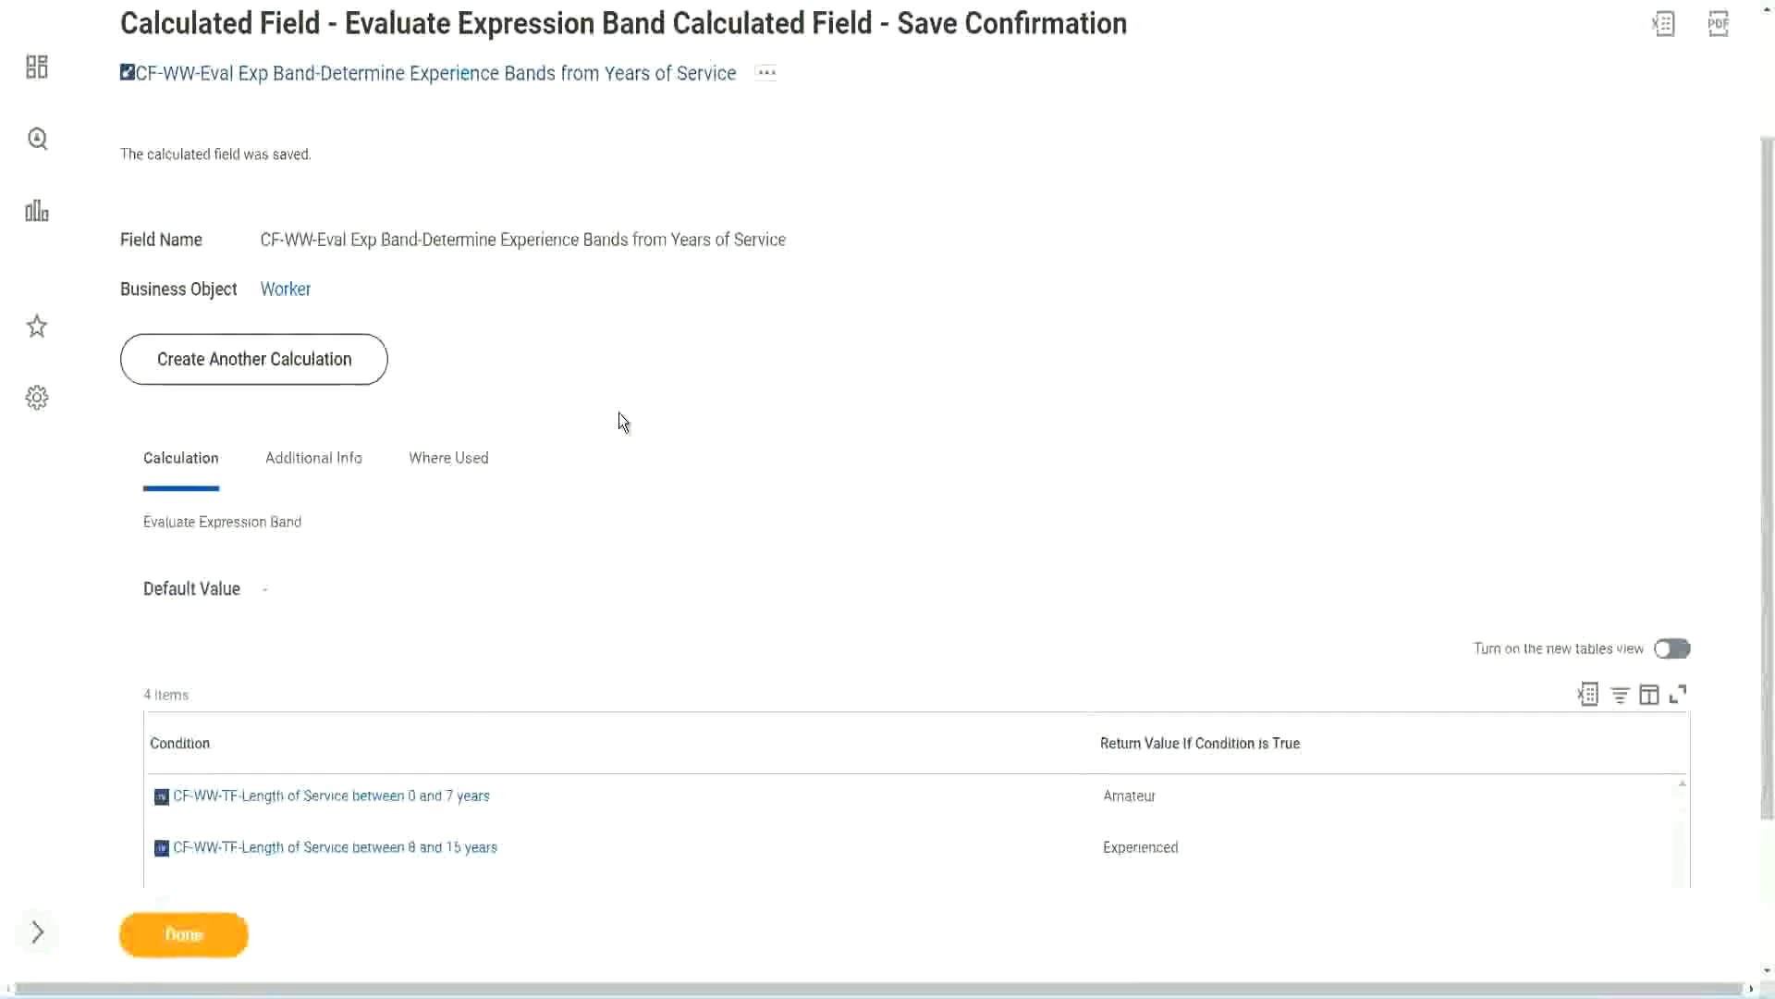
pyautogui.scroll(-2, 619, 413)
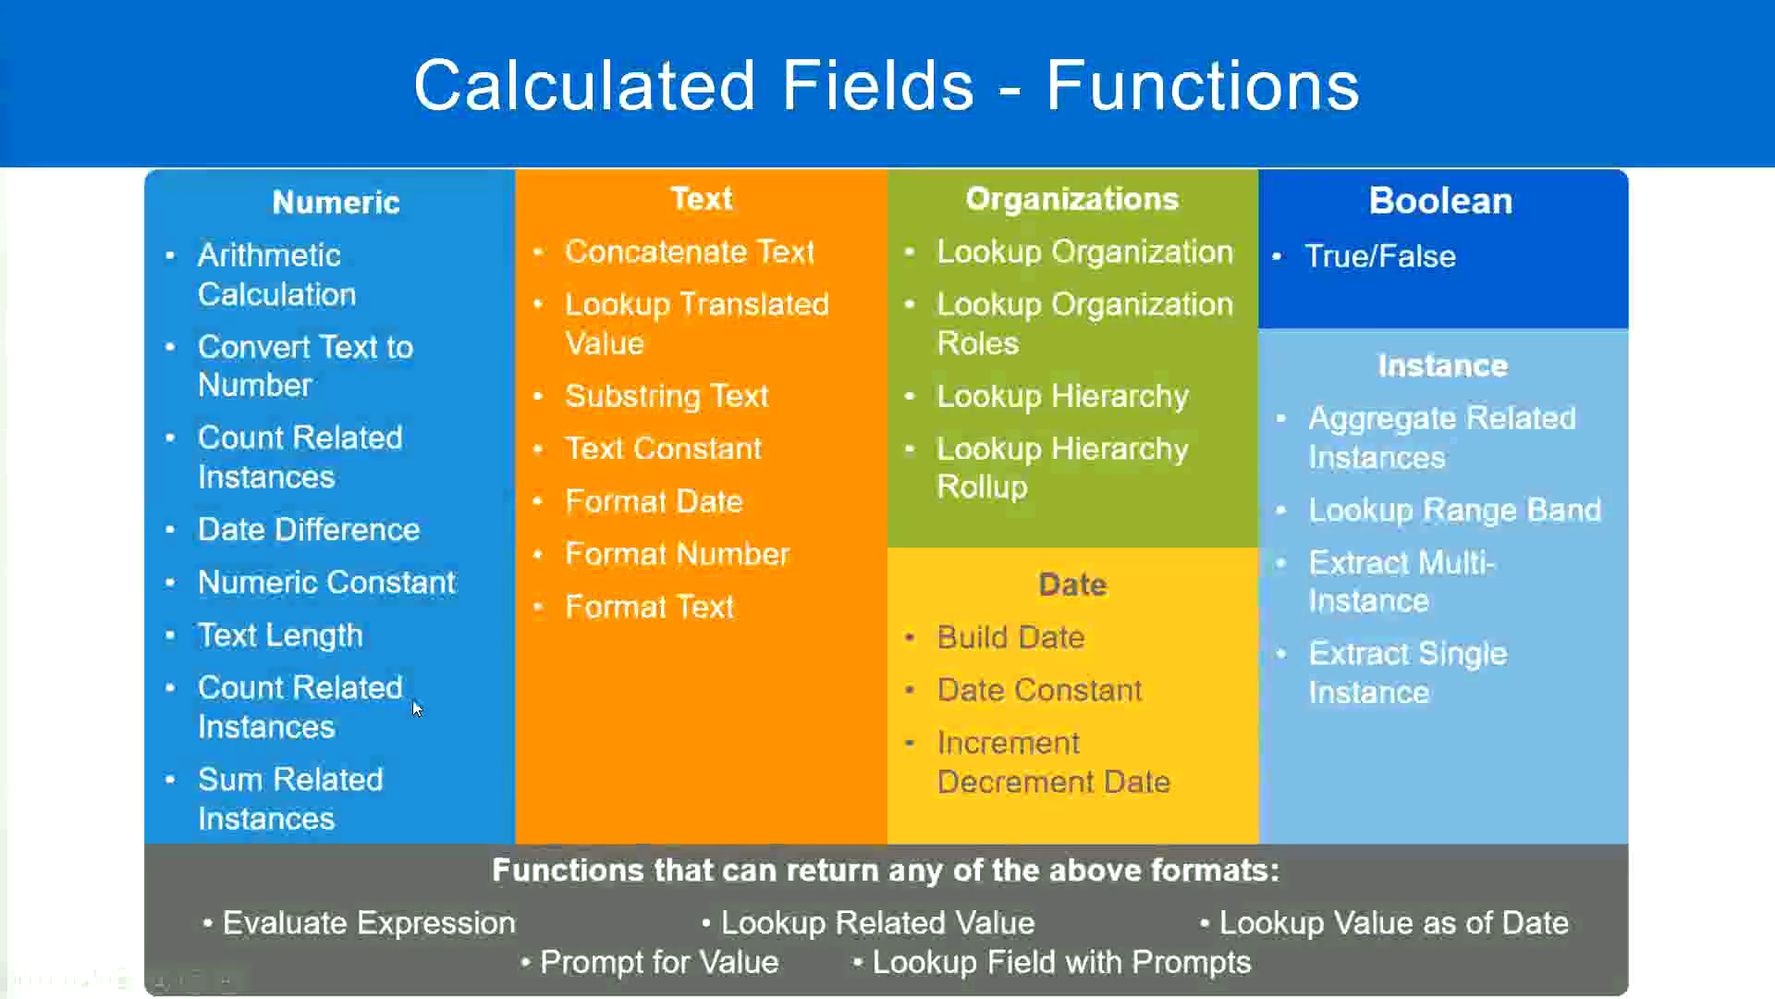
pyautogui.hotkey('alt', 'Tab')
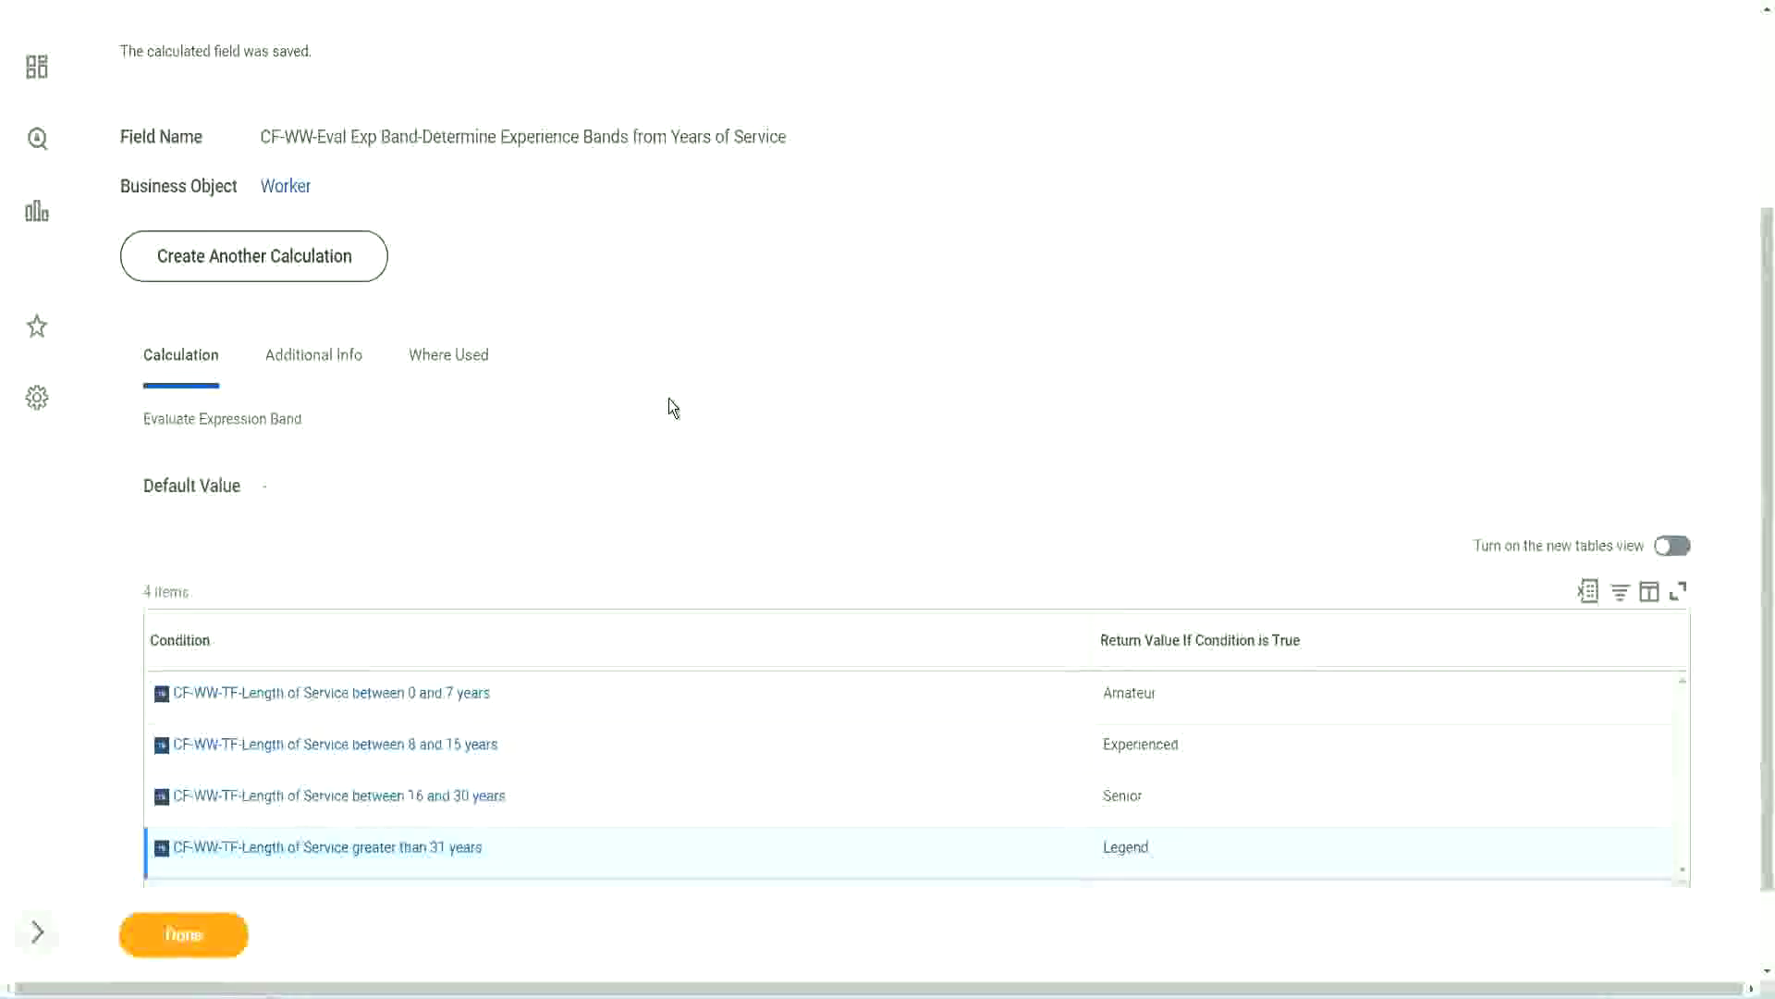
pyautogui.scroll(3, 669, 398)
pyautogui.scroll(-4, 669, 397)
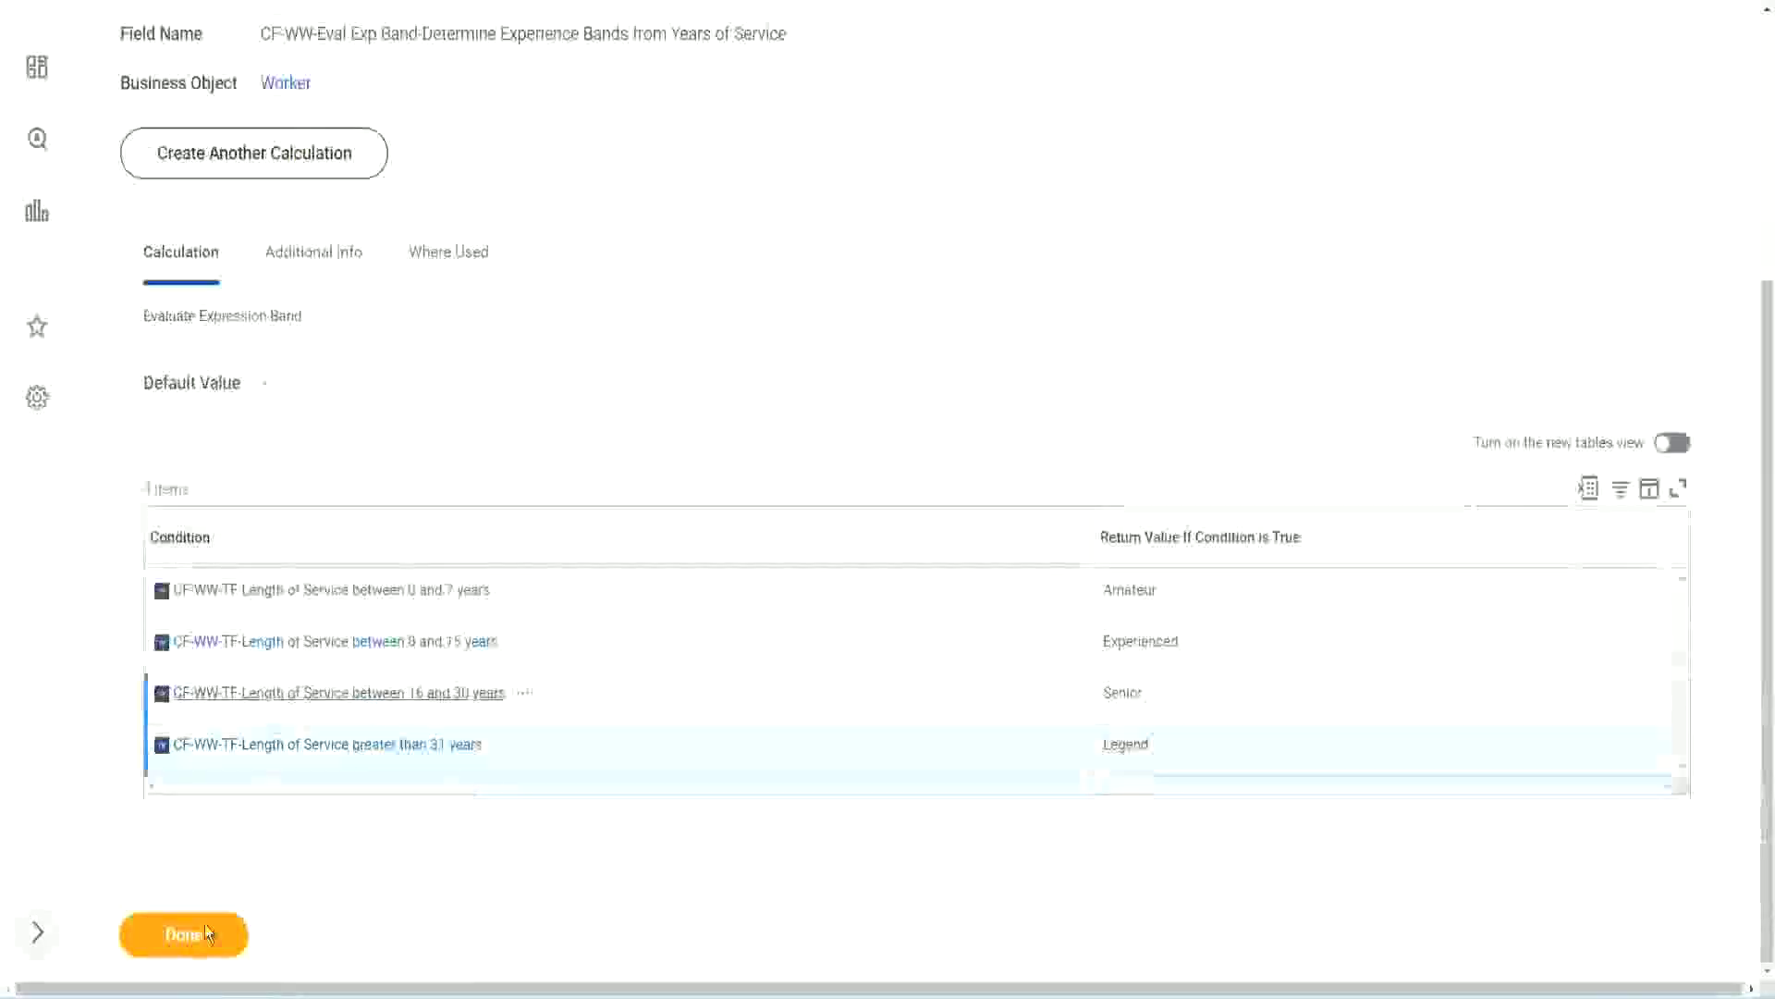
# - Close the save confirmation and open the WW Employee Details custom report for editing
pyautogui.click(185, 939)
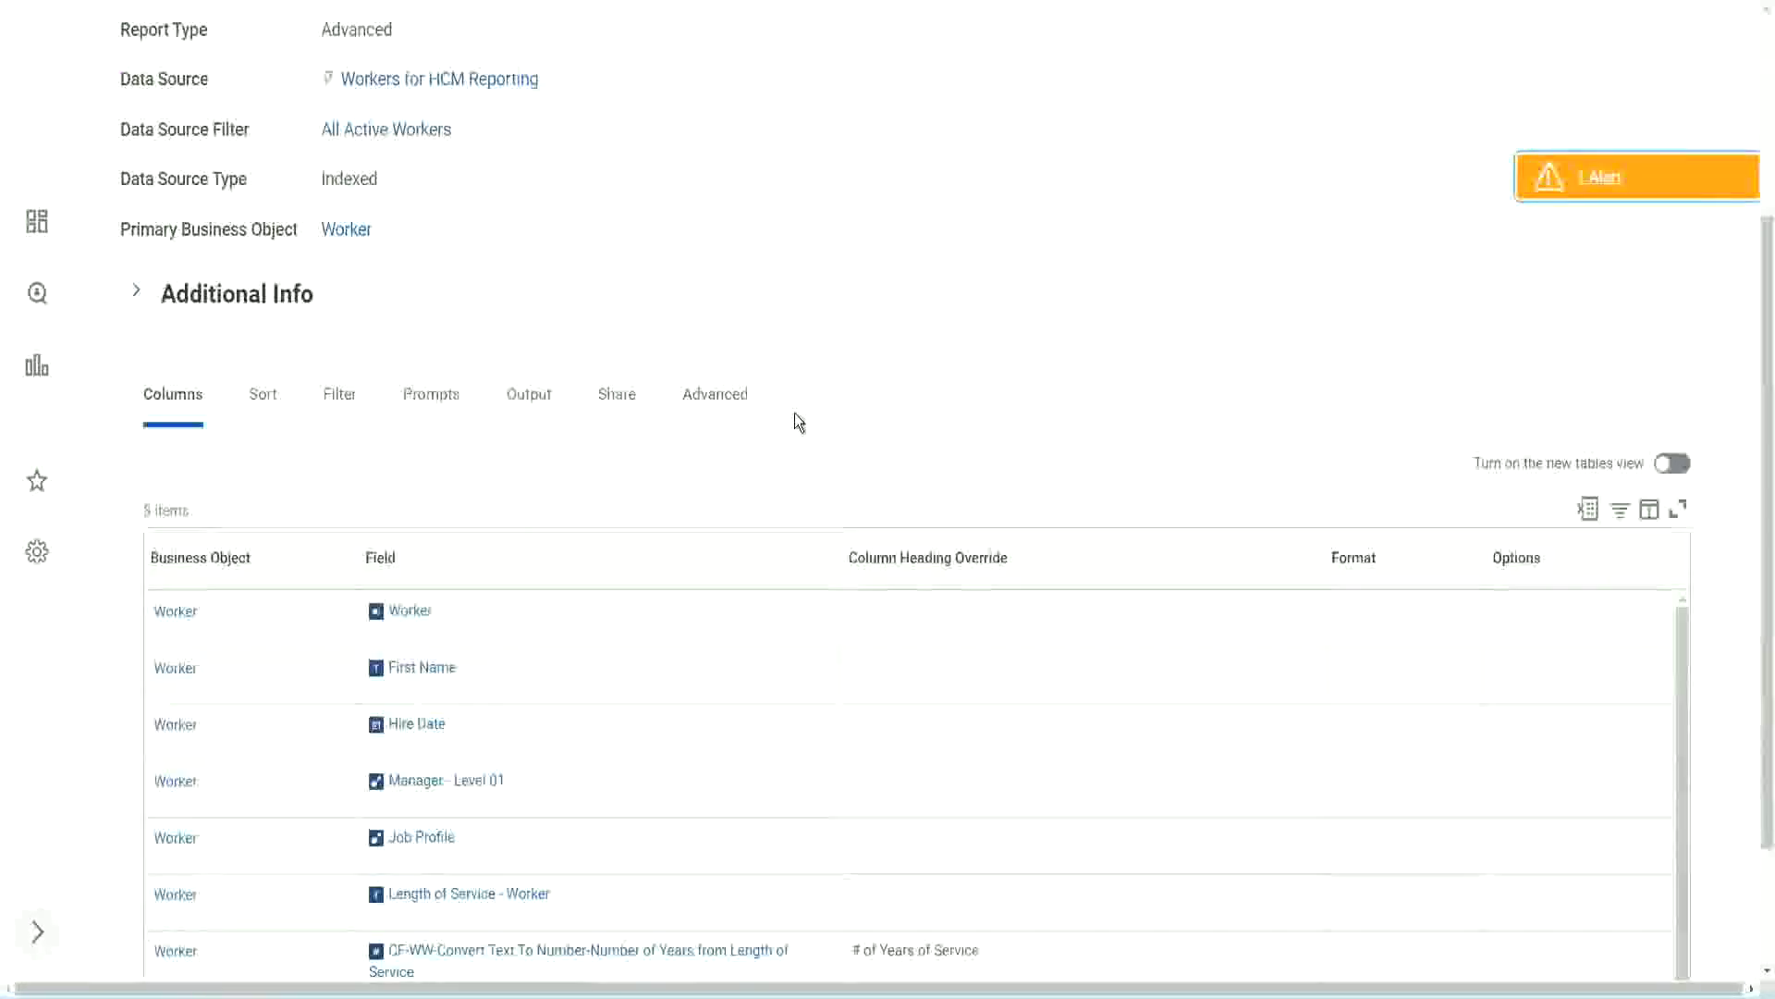
pyautogui.click(612, 196)
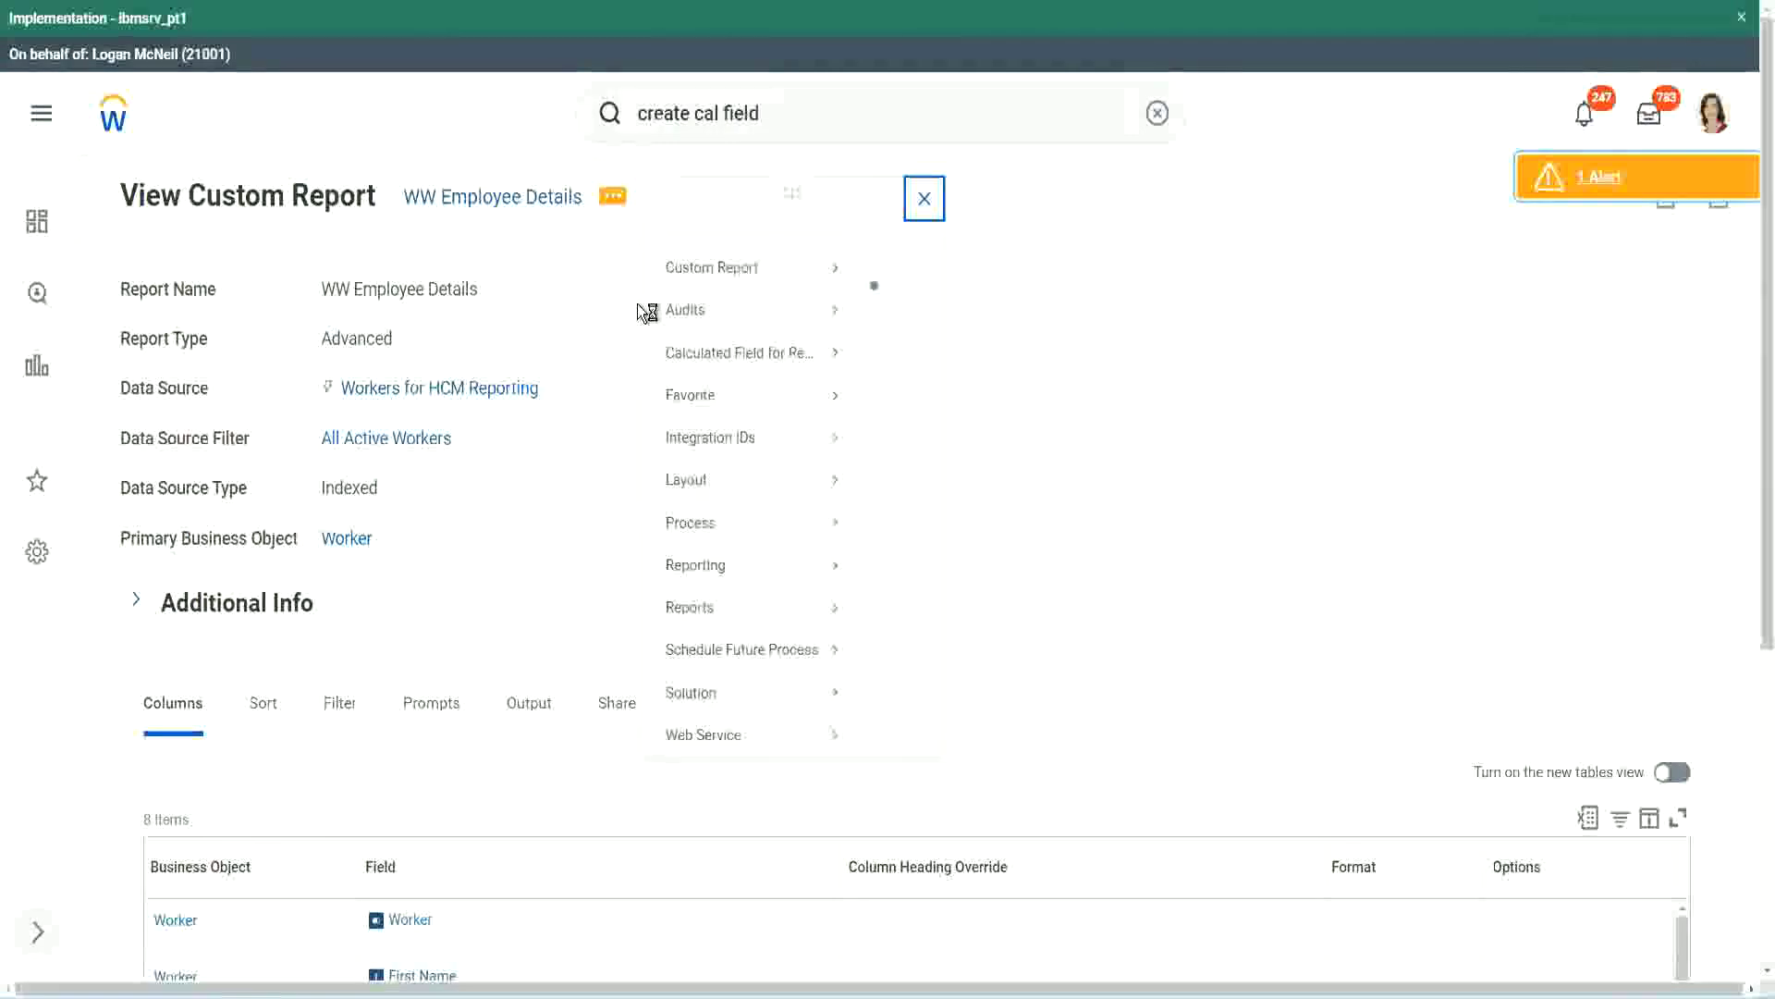
pyautogui.moveTo(709, 297)
pyautogui.click(904, 300)
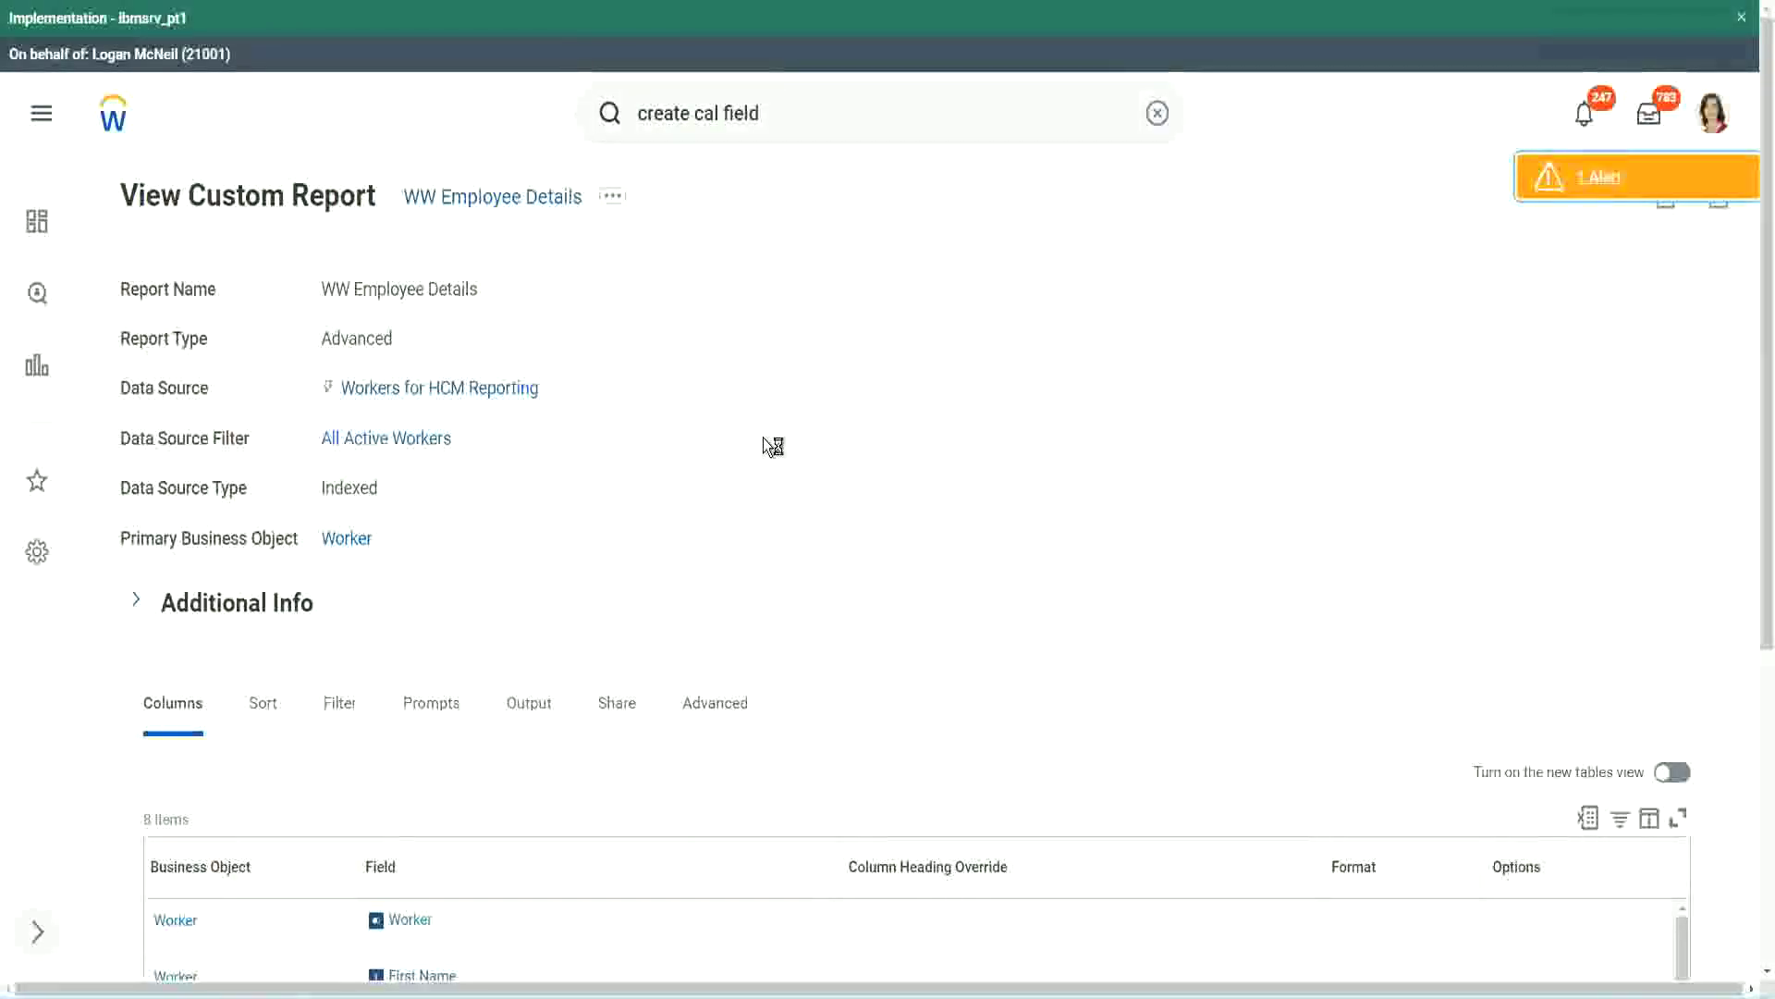
pyautogui.scroll(-1, 763, 437)
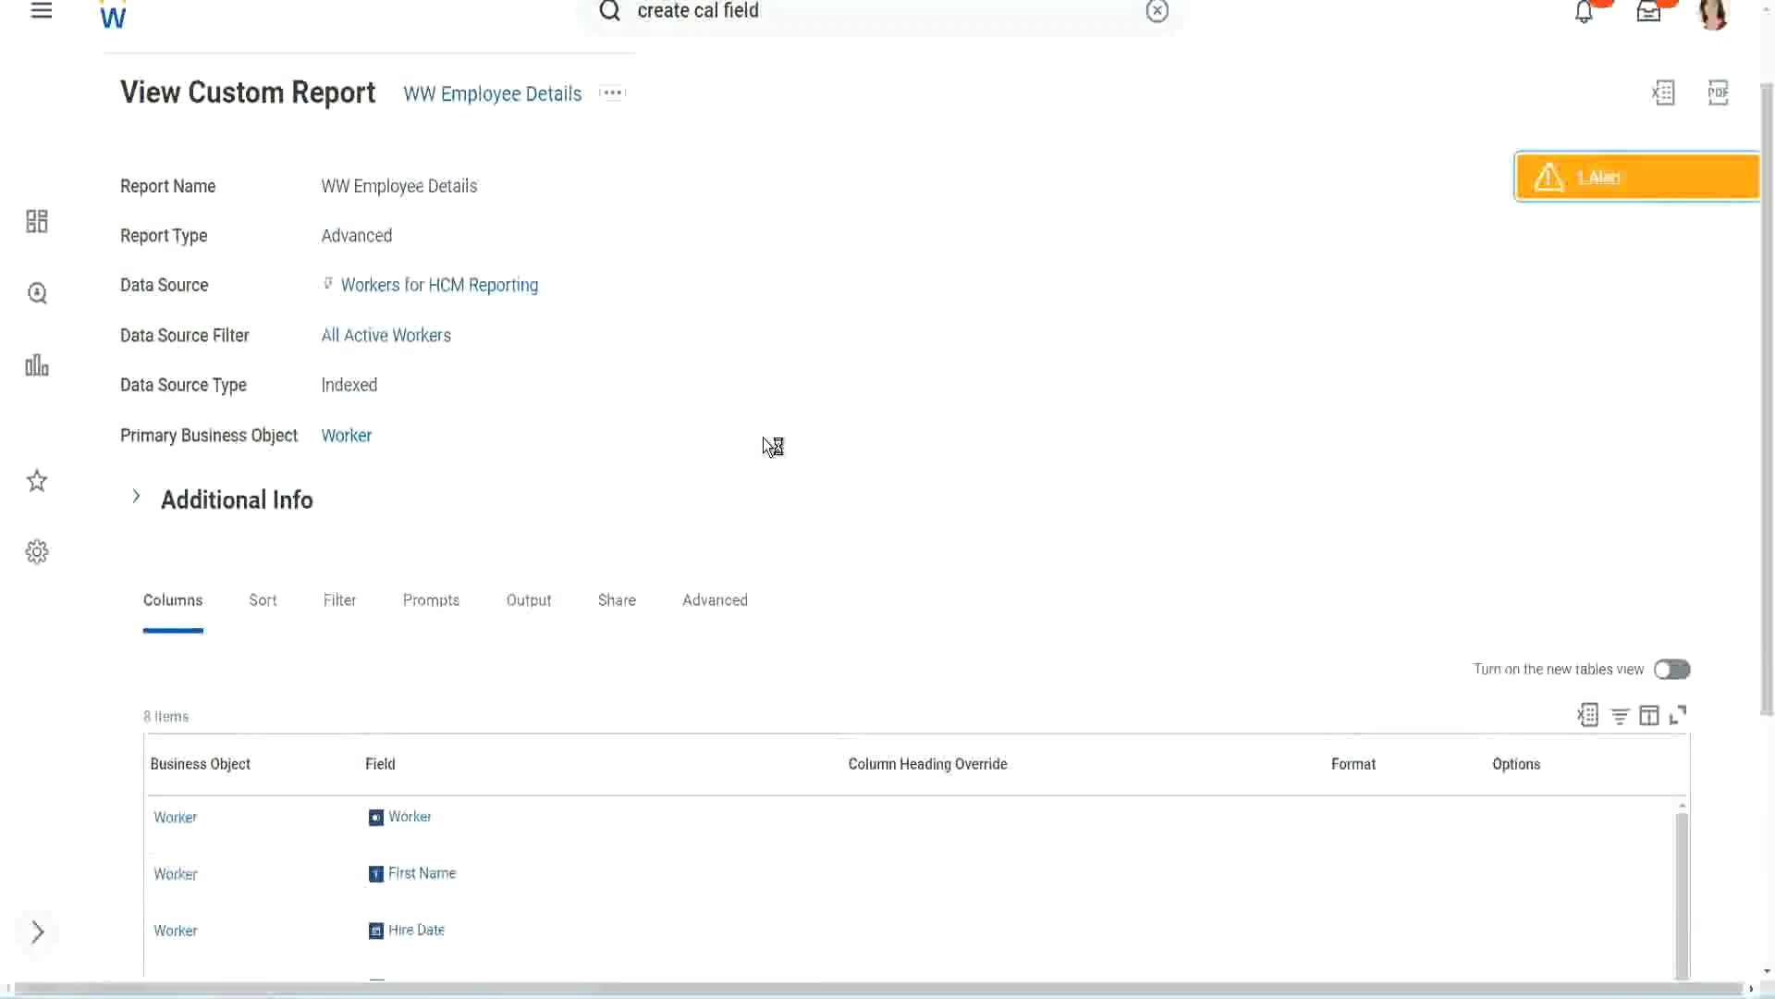
pyautogui.scroll(-4, 763, 437)
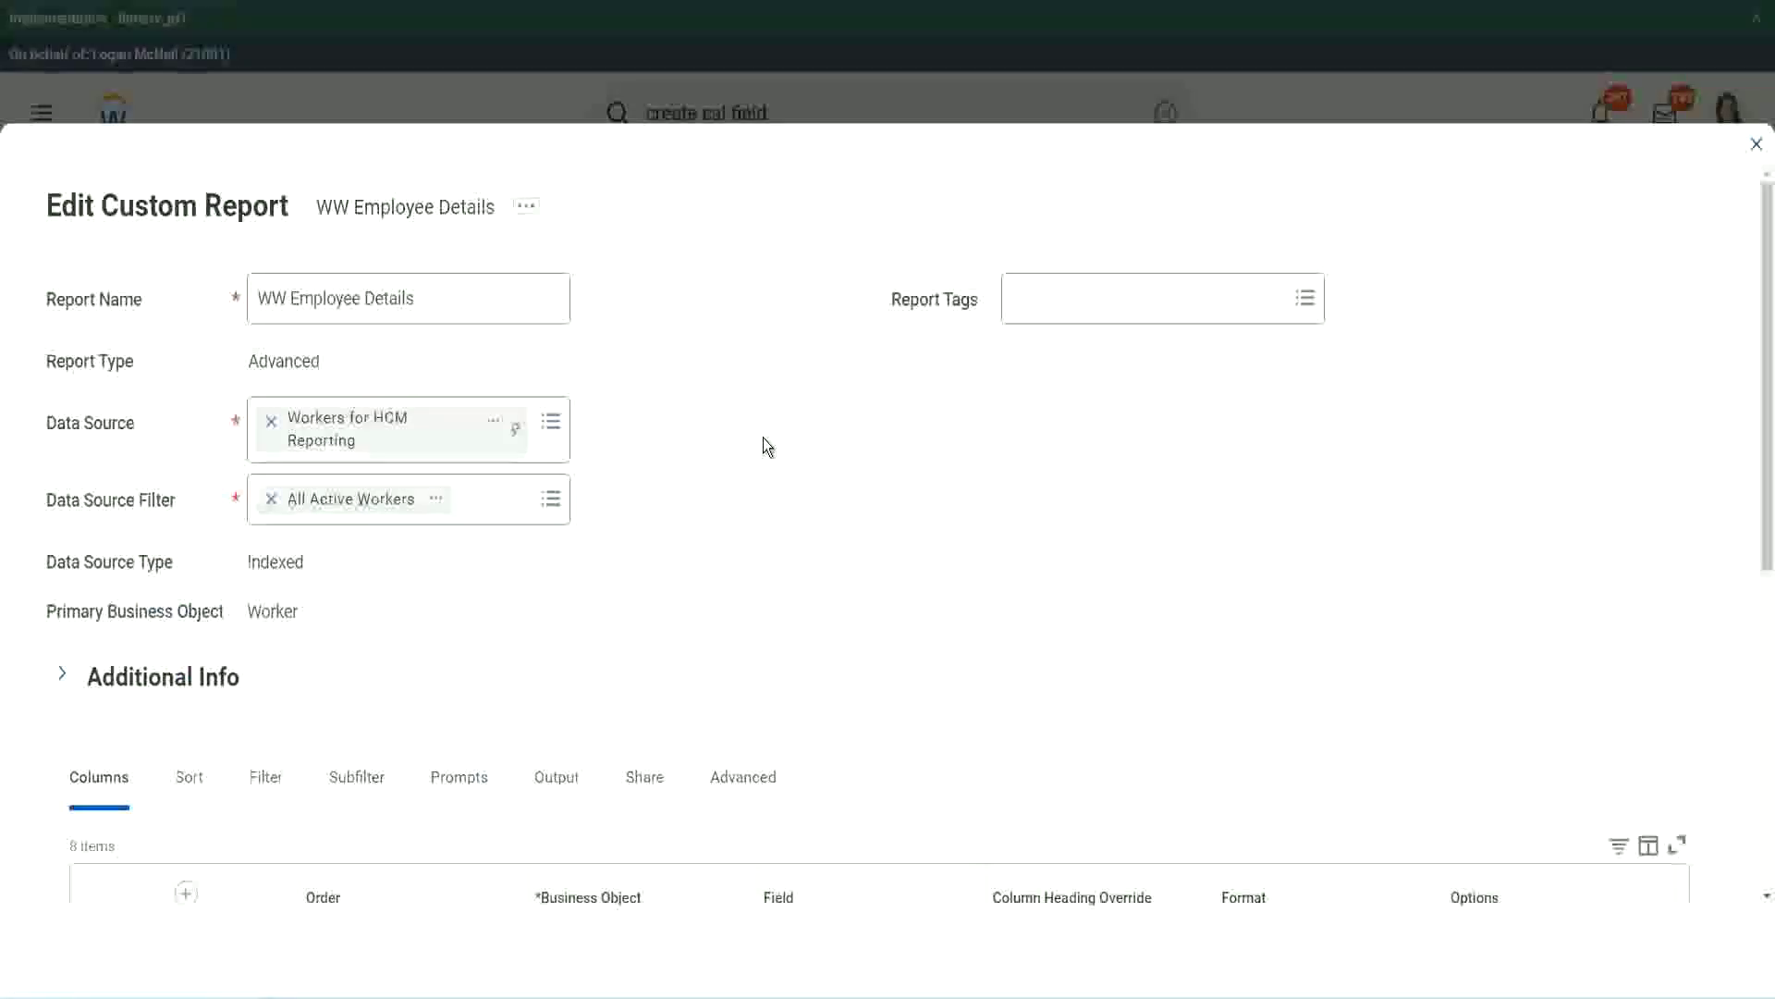
# - Add a Worker row below the Experience Bands column and copy the field name CF-WW-Eval Exp-Derive Experience Bands from Years of Service
pyautogui.scroll(-8, 763, 436)
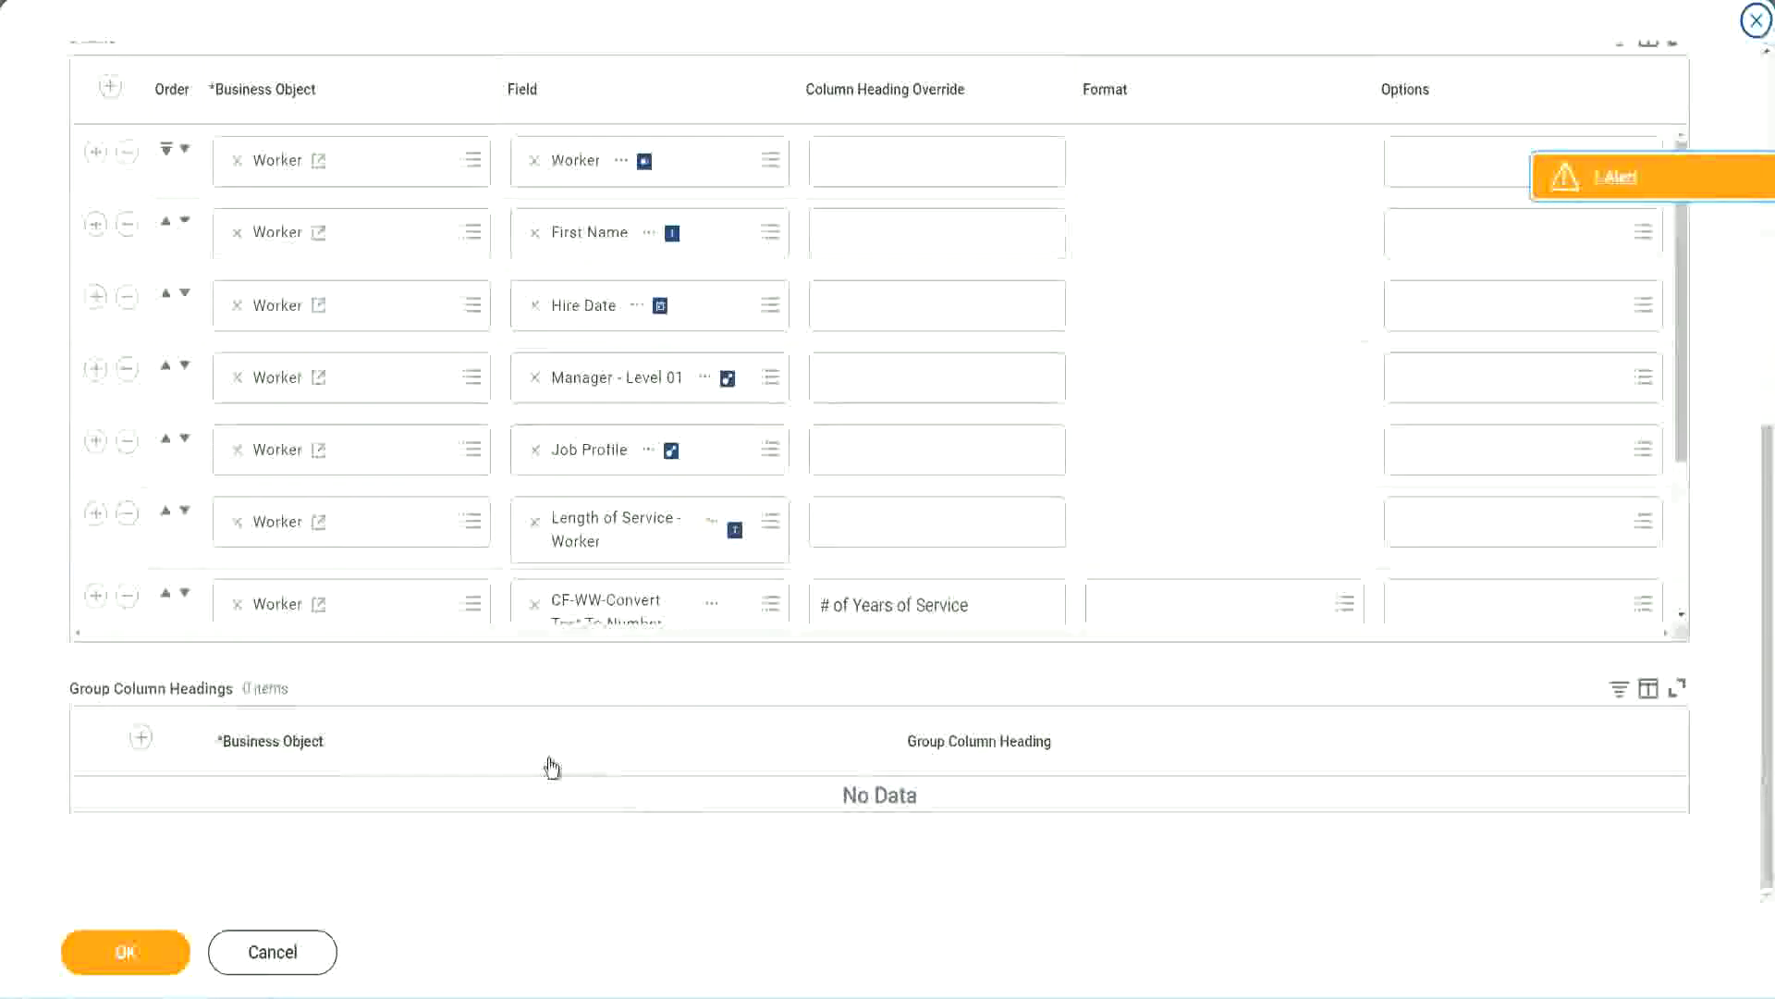
pyautogui.scroll(-3, 325, 508)
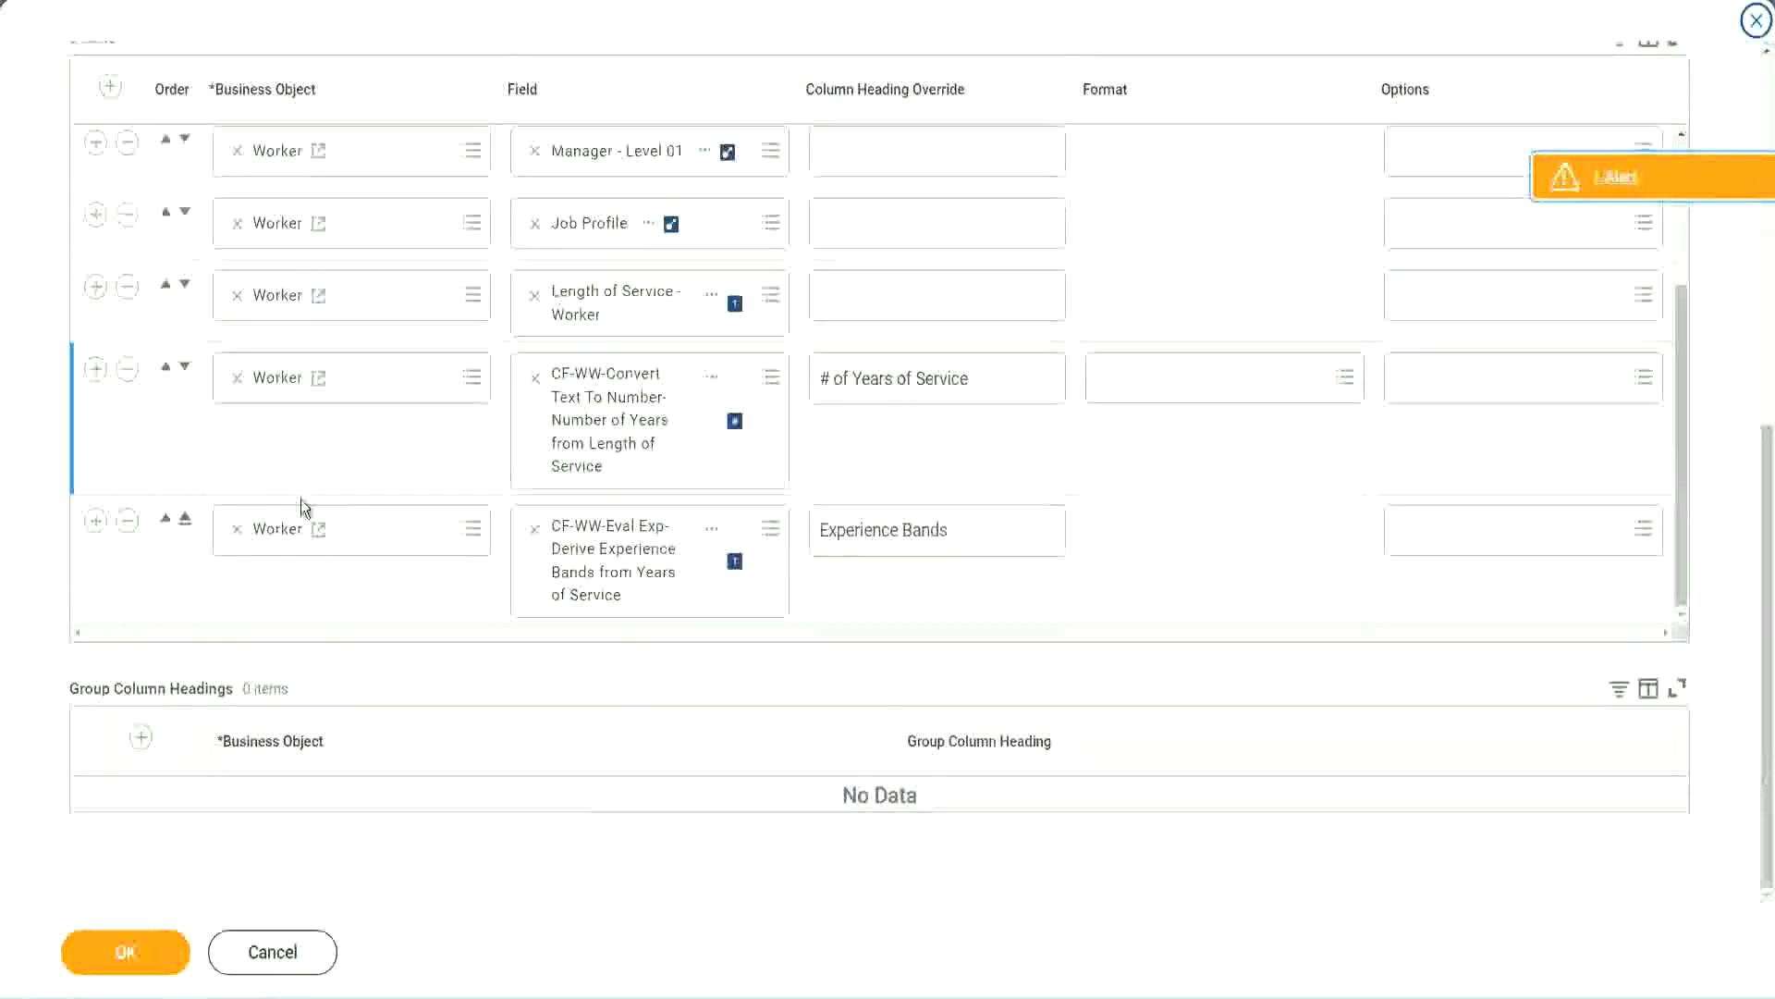
pyautogui.click(99, 527)
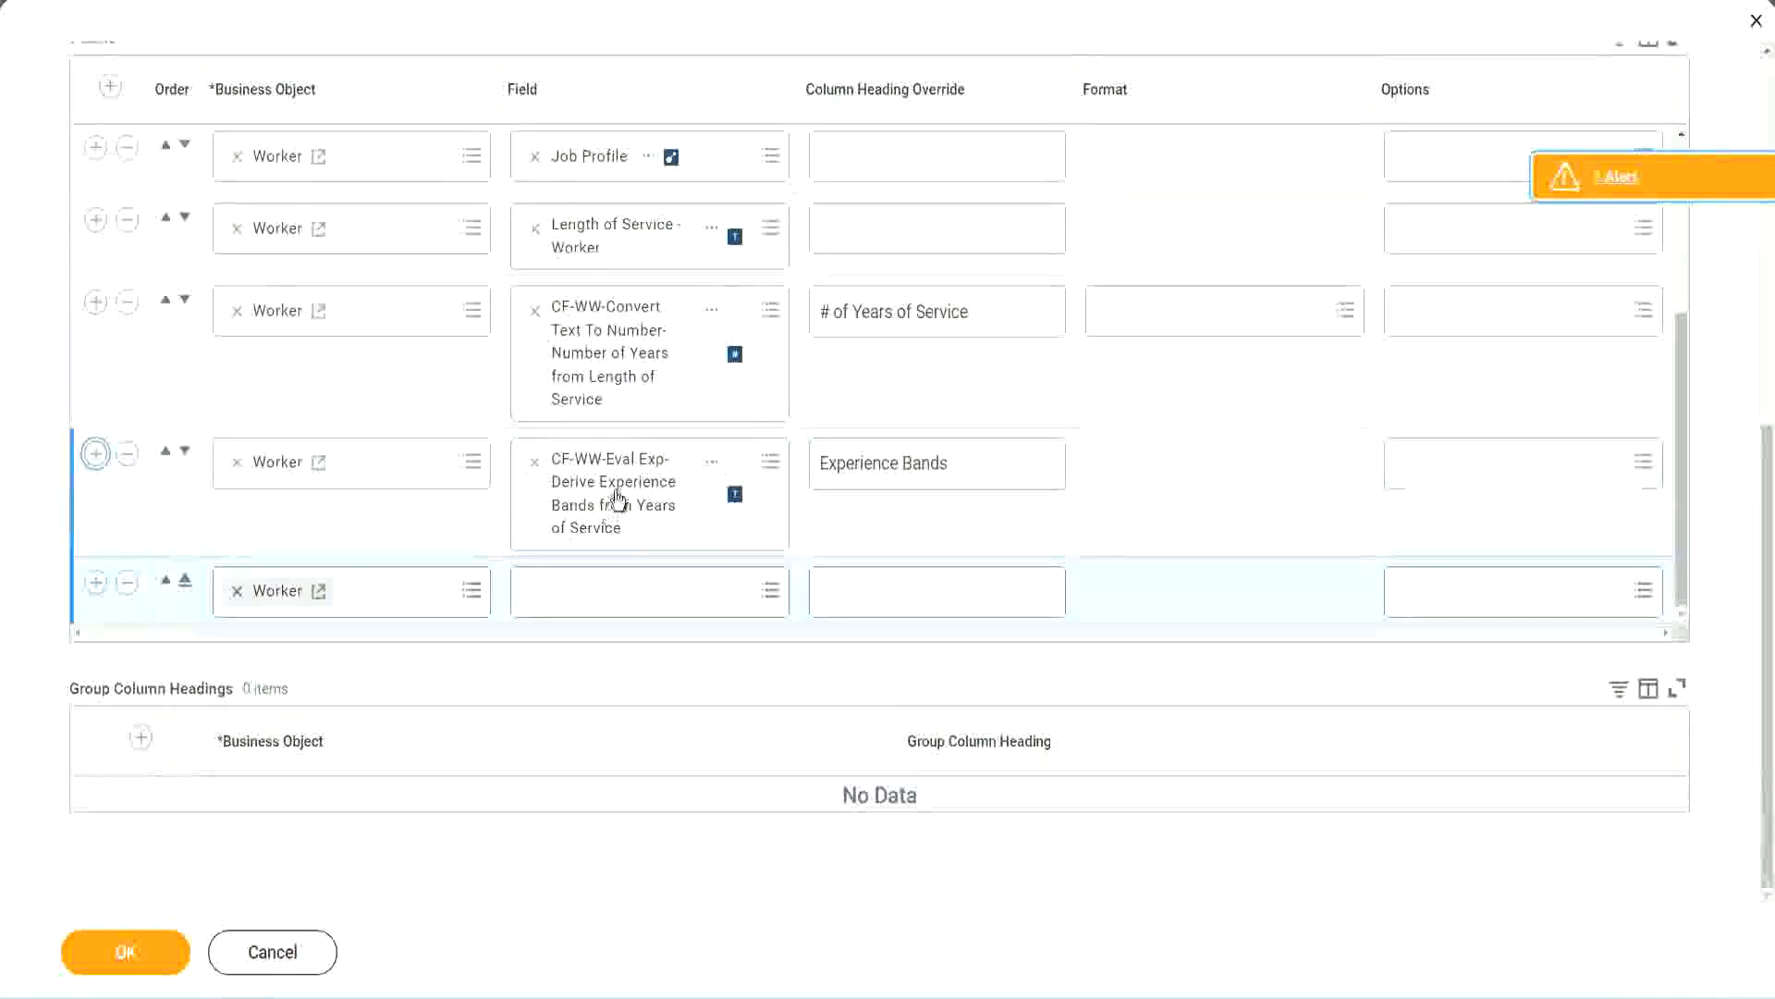
pyautogui.rightClick(618, 505)
pyautogui.click(670, 596)
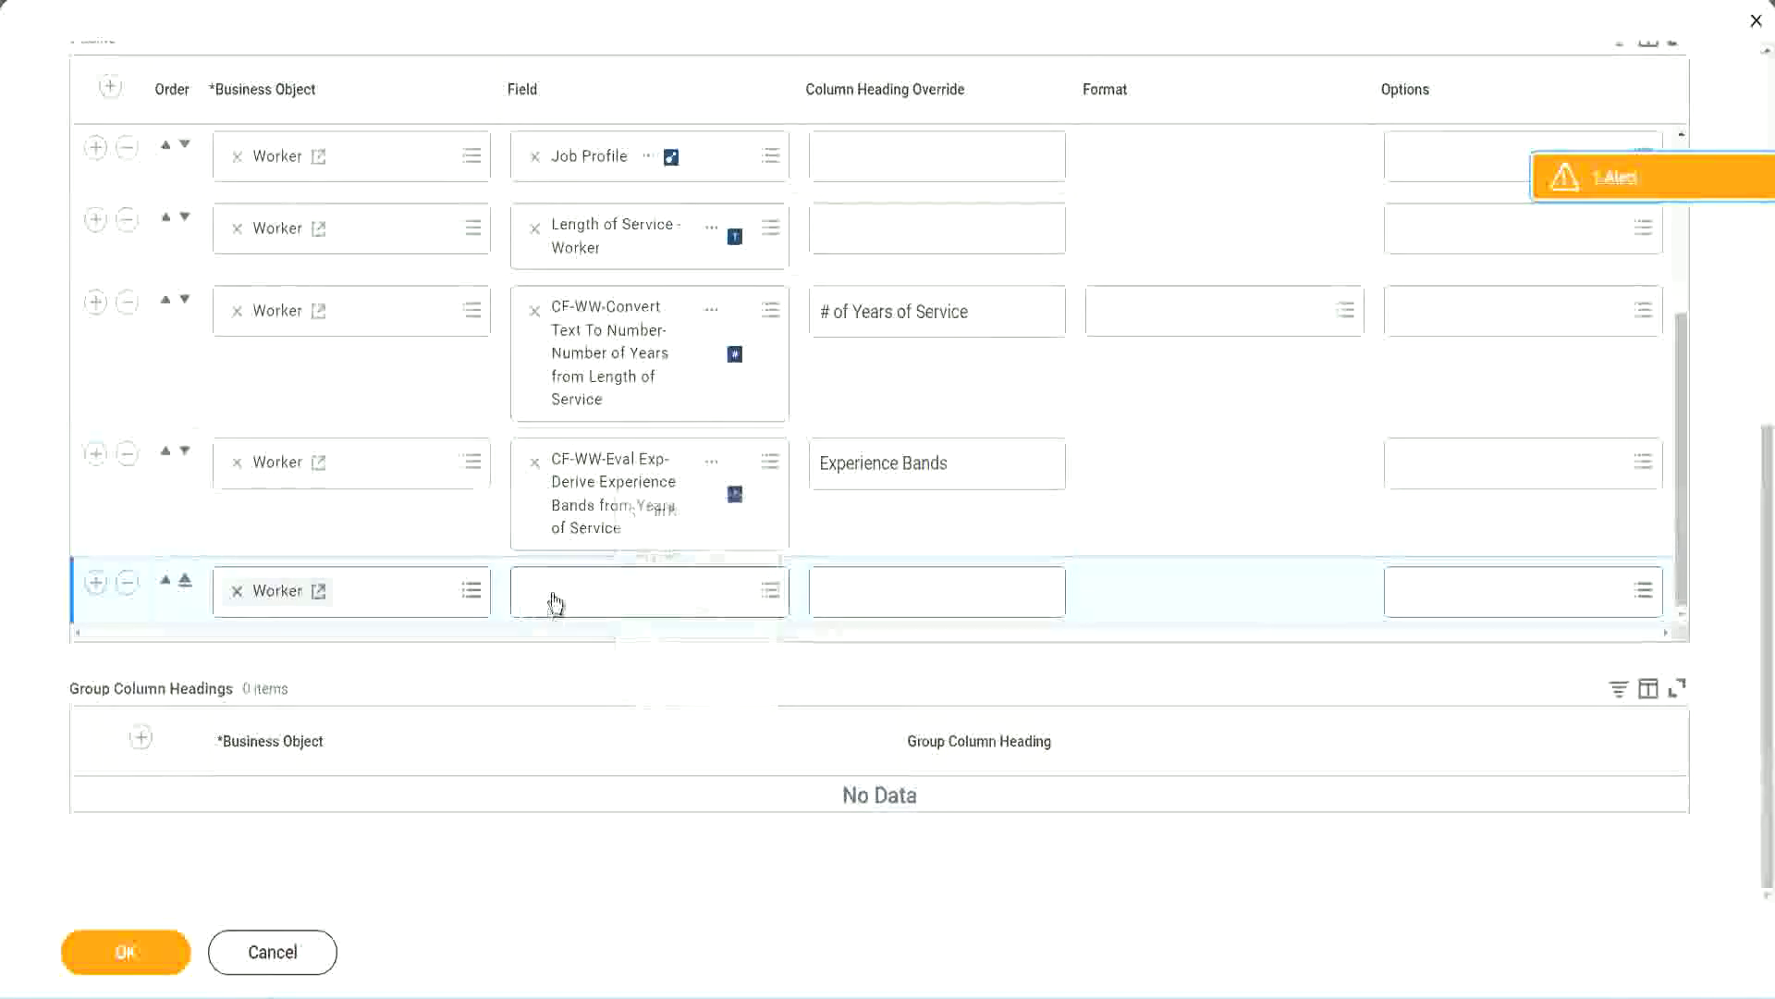
# - Search the new row's field for "CF-WW-Eval Exp Band" and select CF-WW-Eval Exp Band-Determine Experience Bands from Years of Service
pyautogui.click(660, 602)
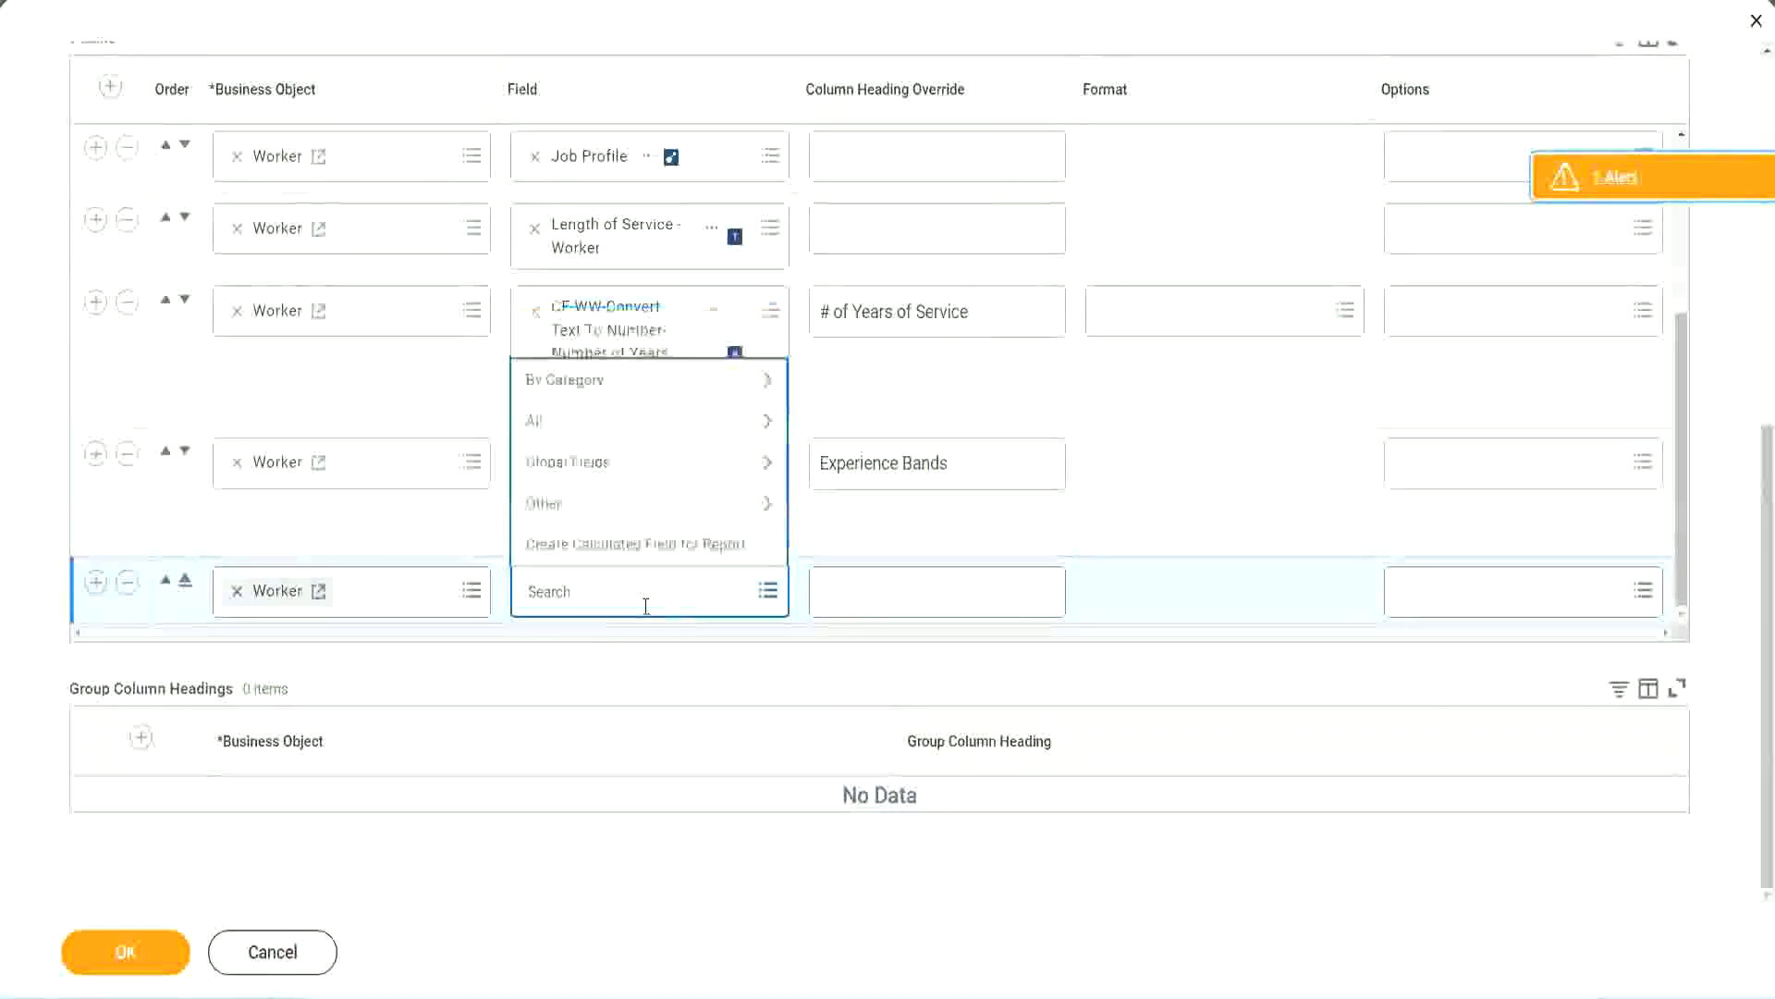
pyautogui.hotkey('ctrl', 'v')
pyautogui.press('Return')
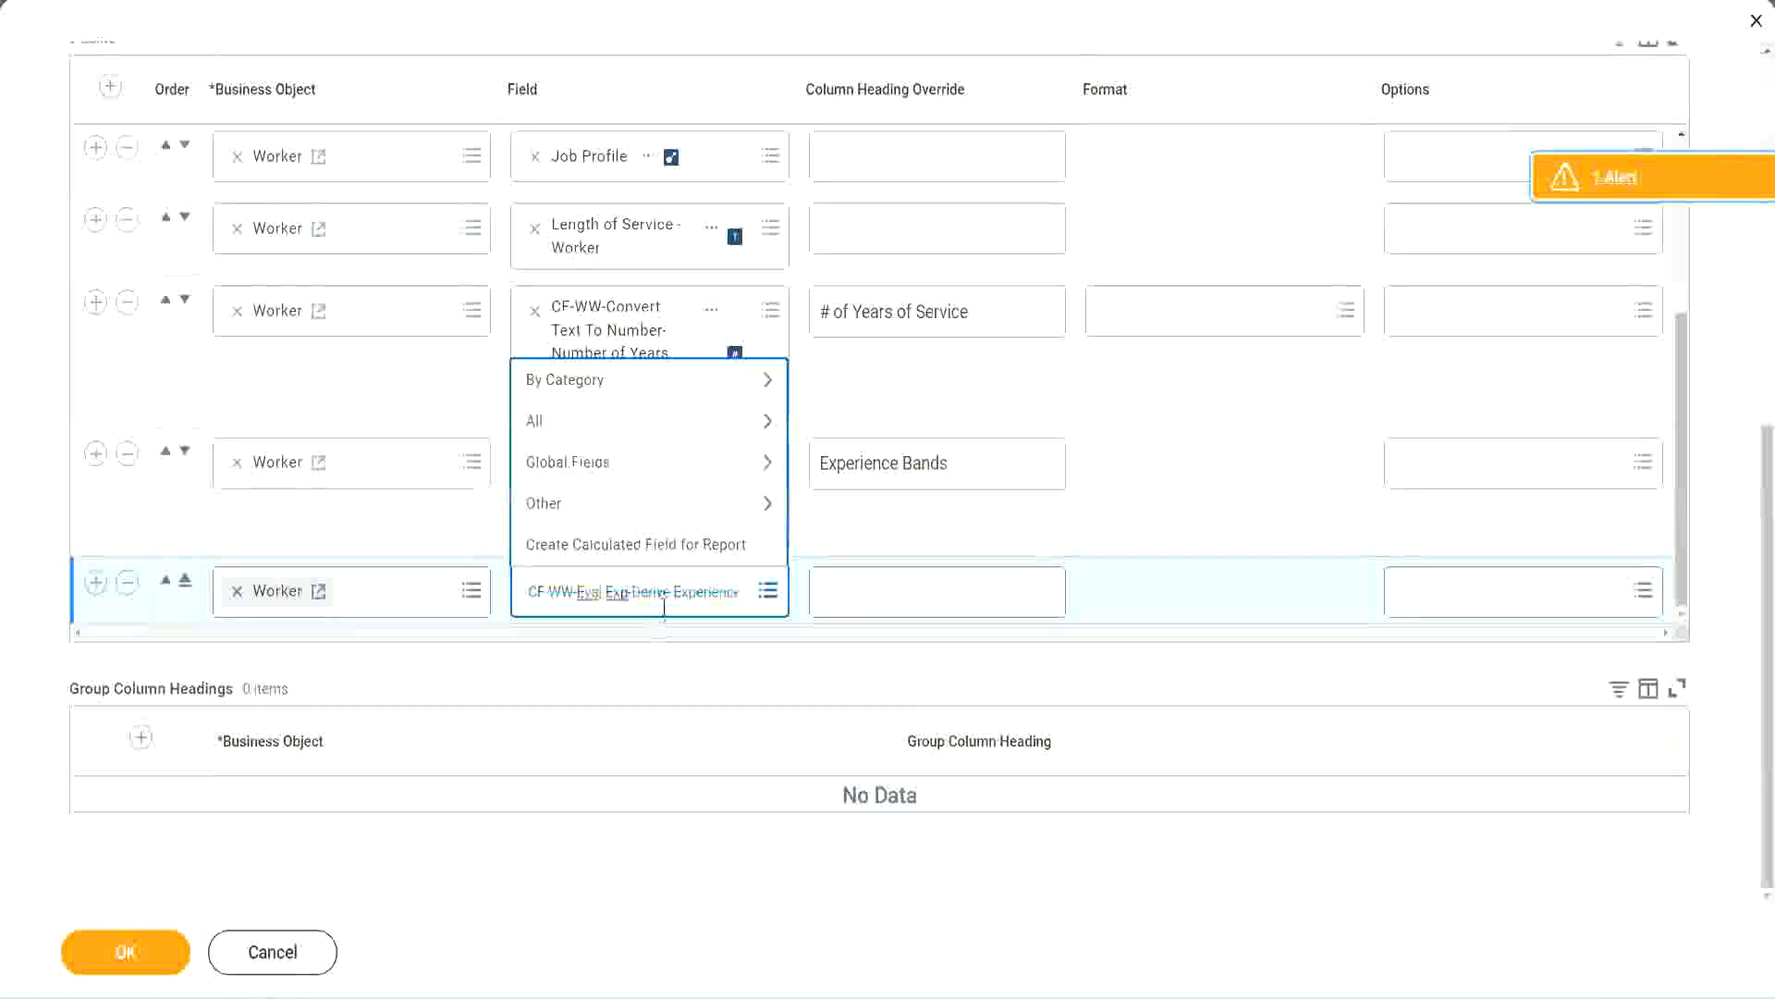
pyautogui.write('Band')
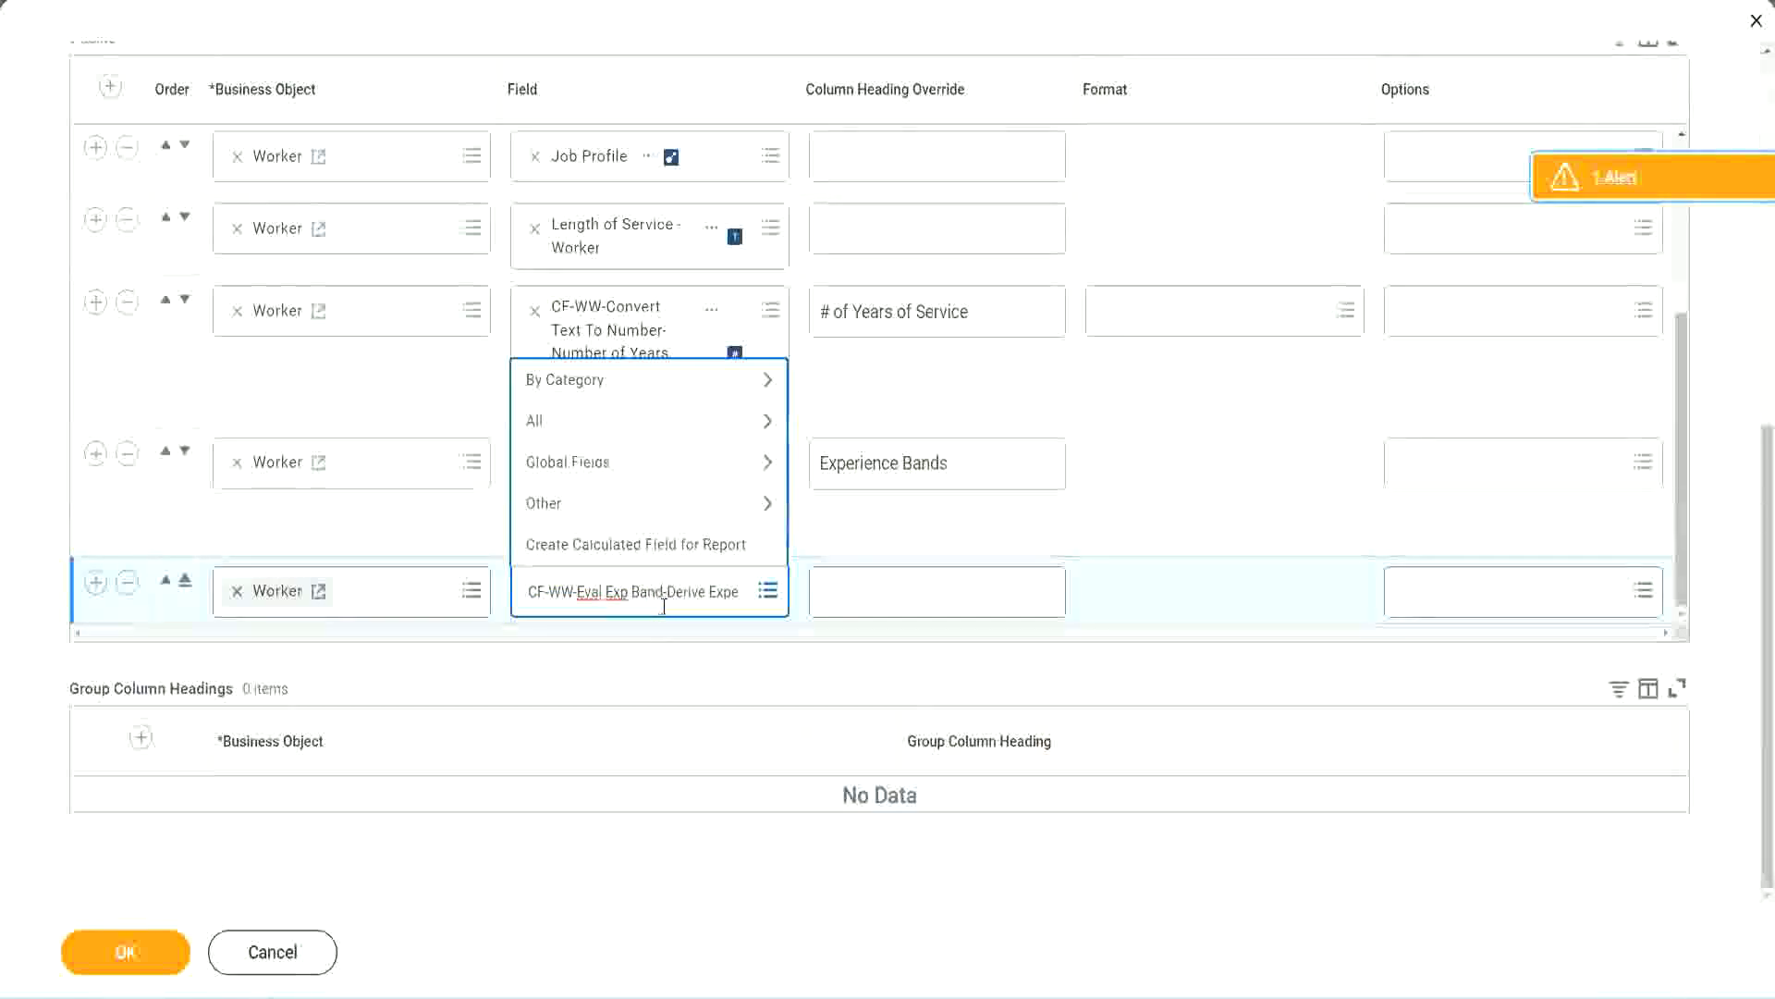
pyautogui.press('Delete')
pyautogui.press('Delete')
pyautogui.press('Delete')
pyautogui.press('Delete')
pyautogui.press('Delete')
pyautogui.press('Delete')
pyautogui.press('Delete')
pyautogui.press('Delete')
pyautogui.press('Delete')
pyautogui.press('Delete')
pyautogui.press('Delete')
pyautogui.press('Delete')
pyautogui.press('Delete')
pyautogui.press('Delete')
pyautogui.press('Delete')
pyautogui.press('Delete')
pyautogui.press('Delete')
pyautogui.press('Delete')
pyautogui.press('Delete')
pyautogui.press('Delete')
pyautogui.press('Delete')
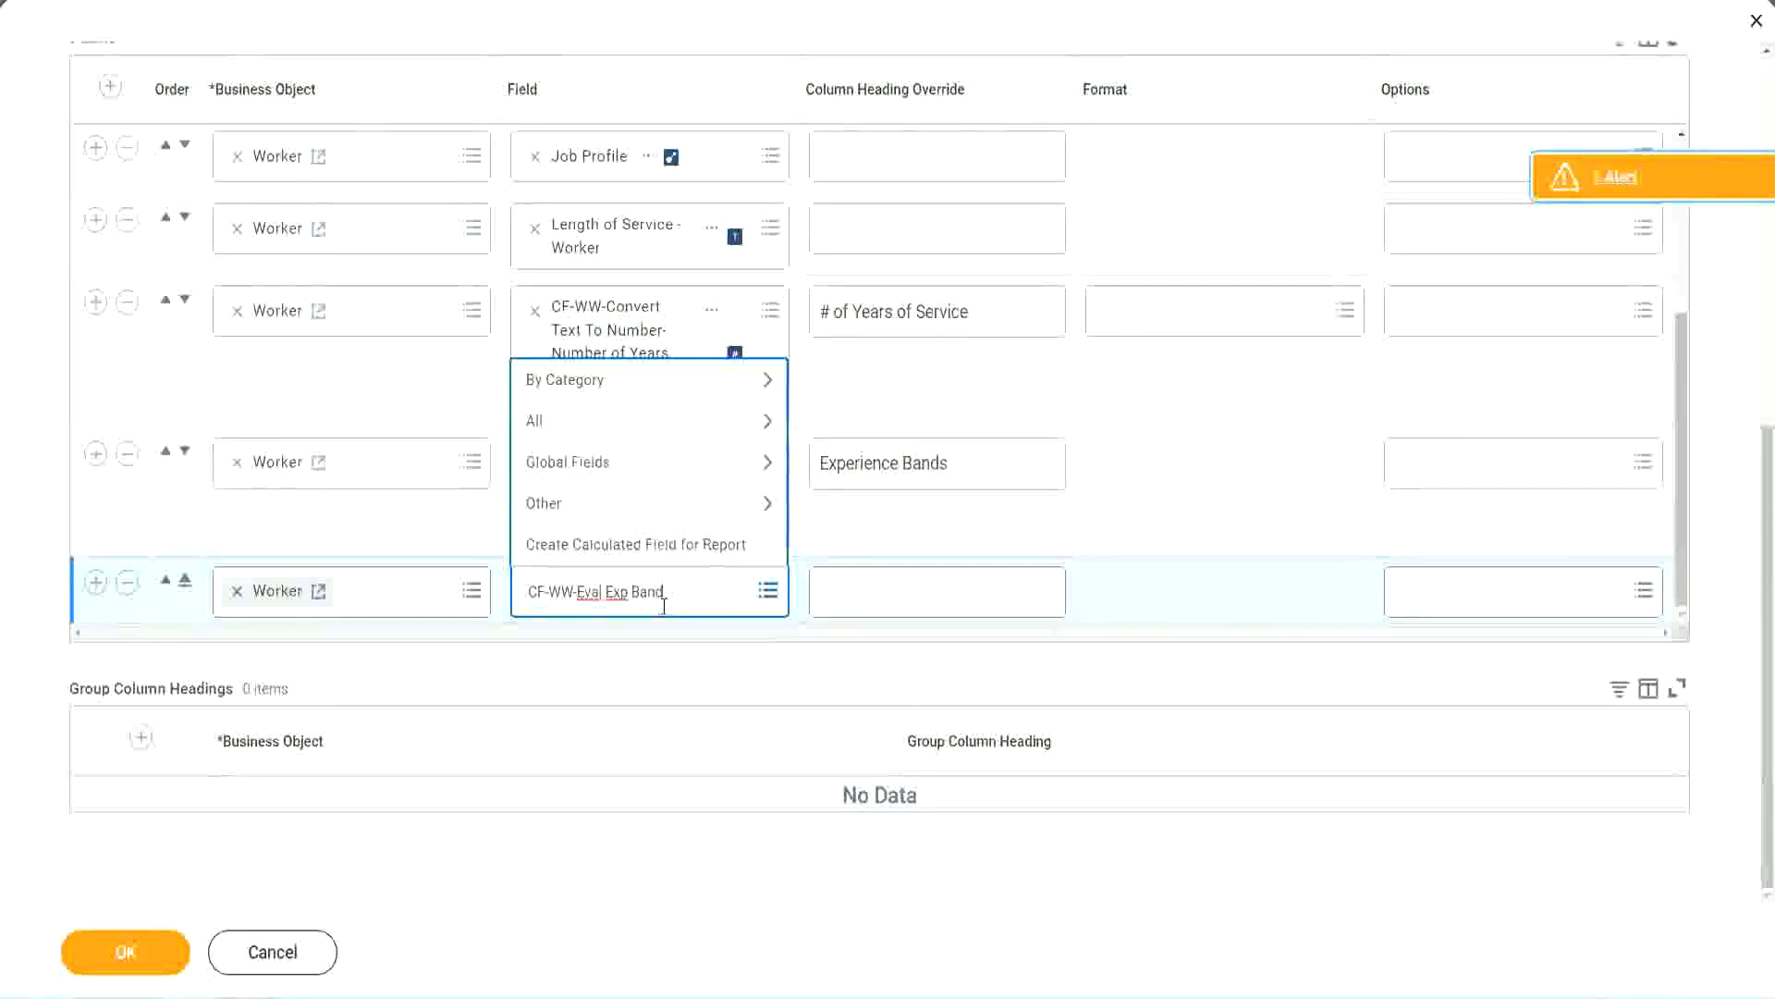
pyautogui.press('Return')
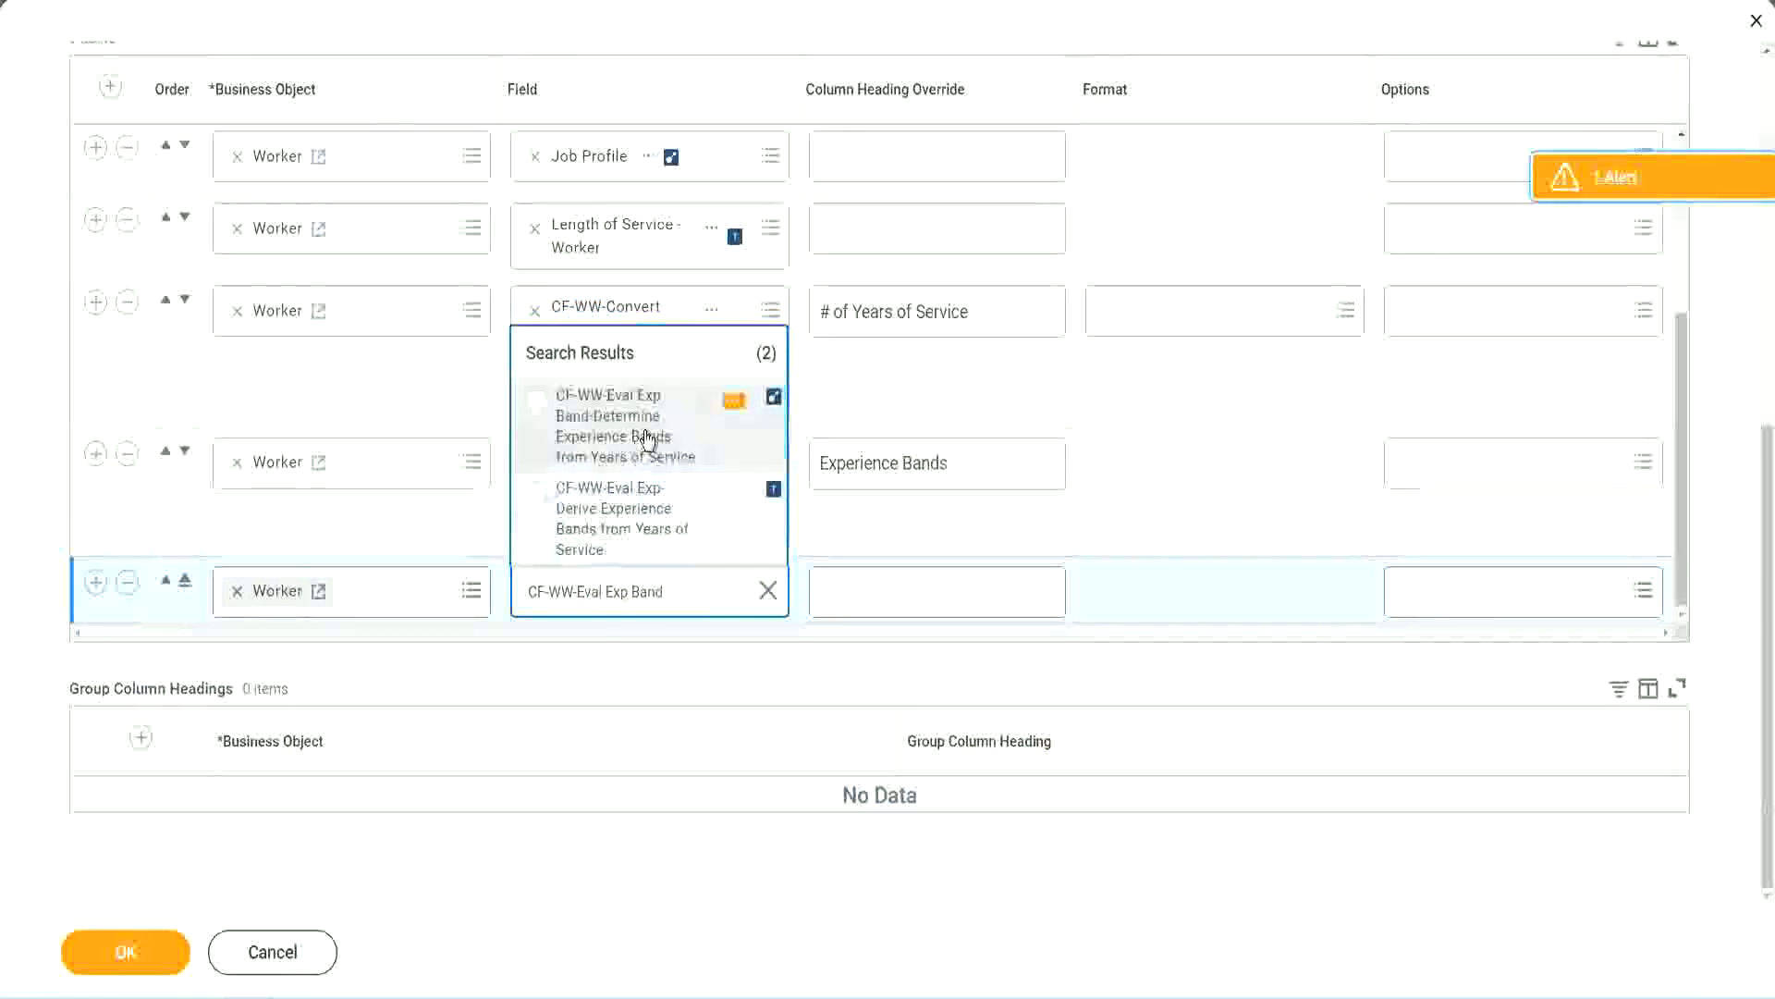
pyautogui.click(647, 437)
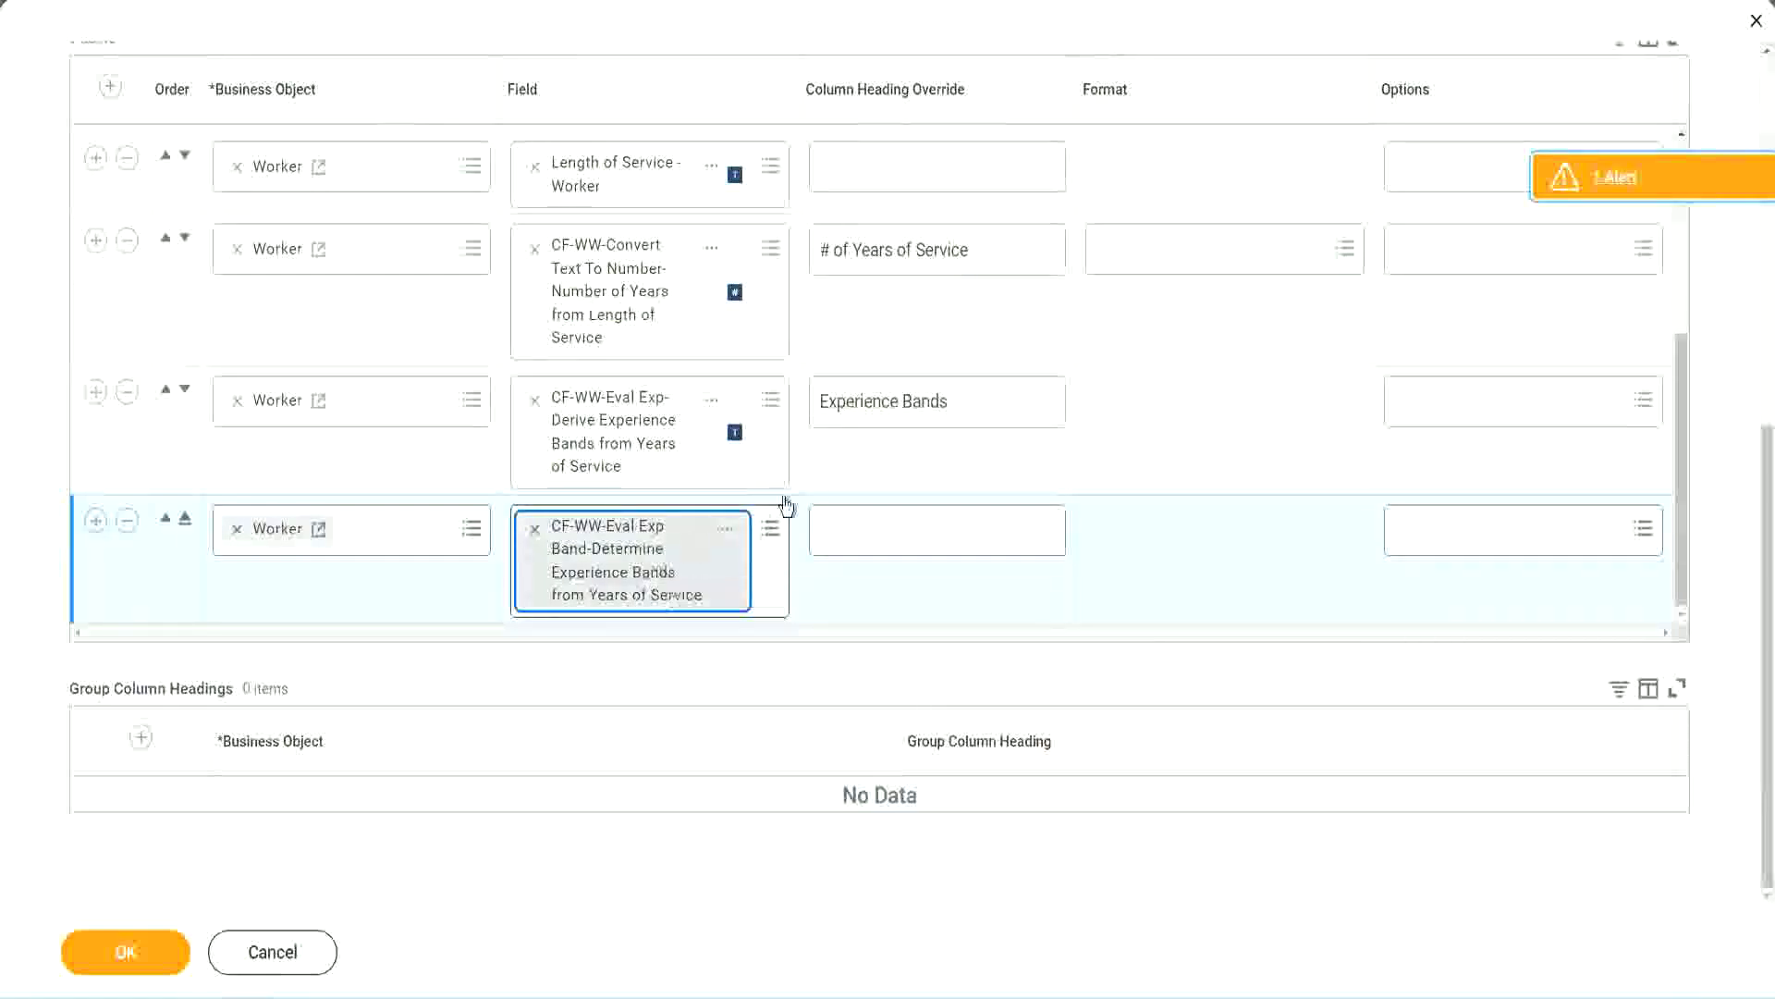
# - Set the new row's column heading override to "Experience Bands (Eval Exp Bands)", reusing the heading text from the row above
pyautogui.tripleClick(977, 403)
pyautogui.hotkey('ctrl', 'c')
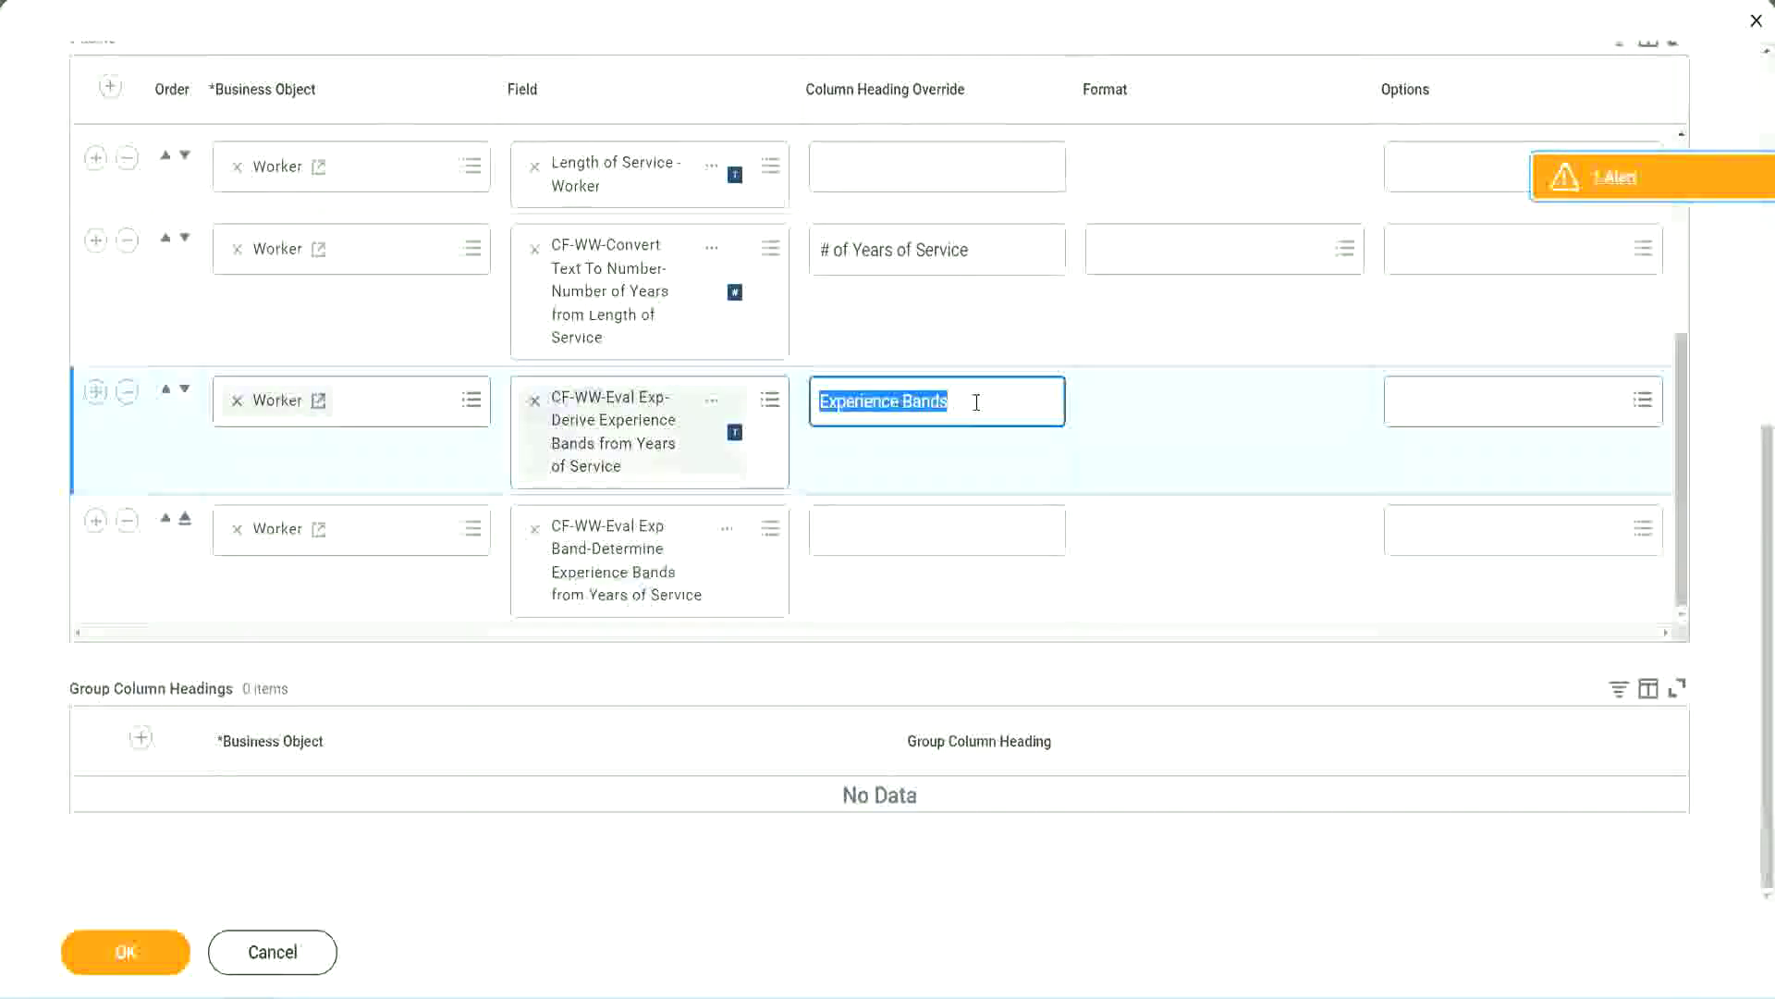
pyautogui.click(861, 528)
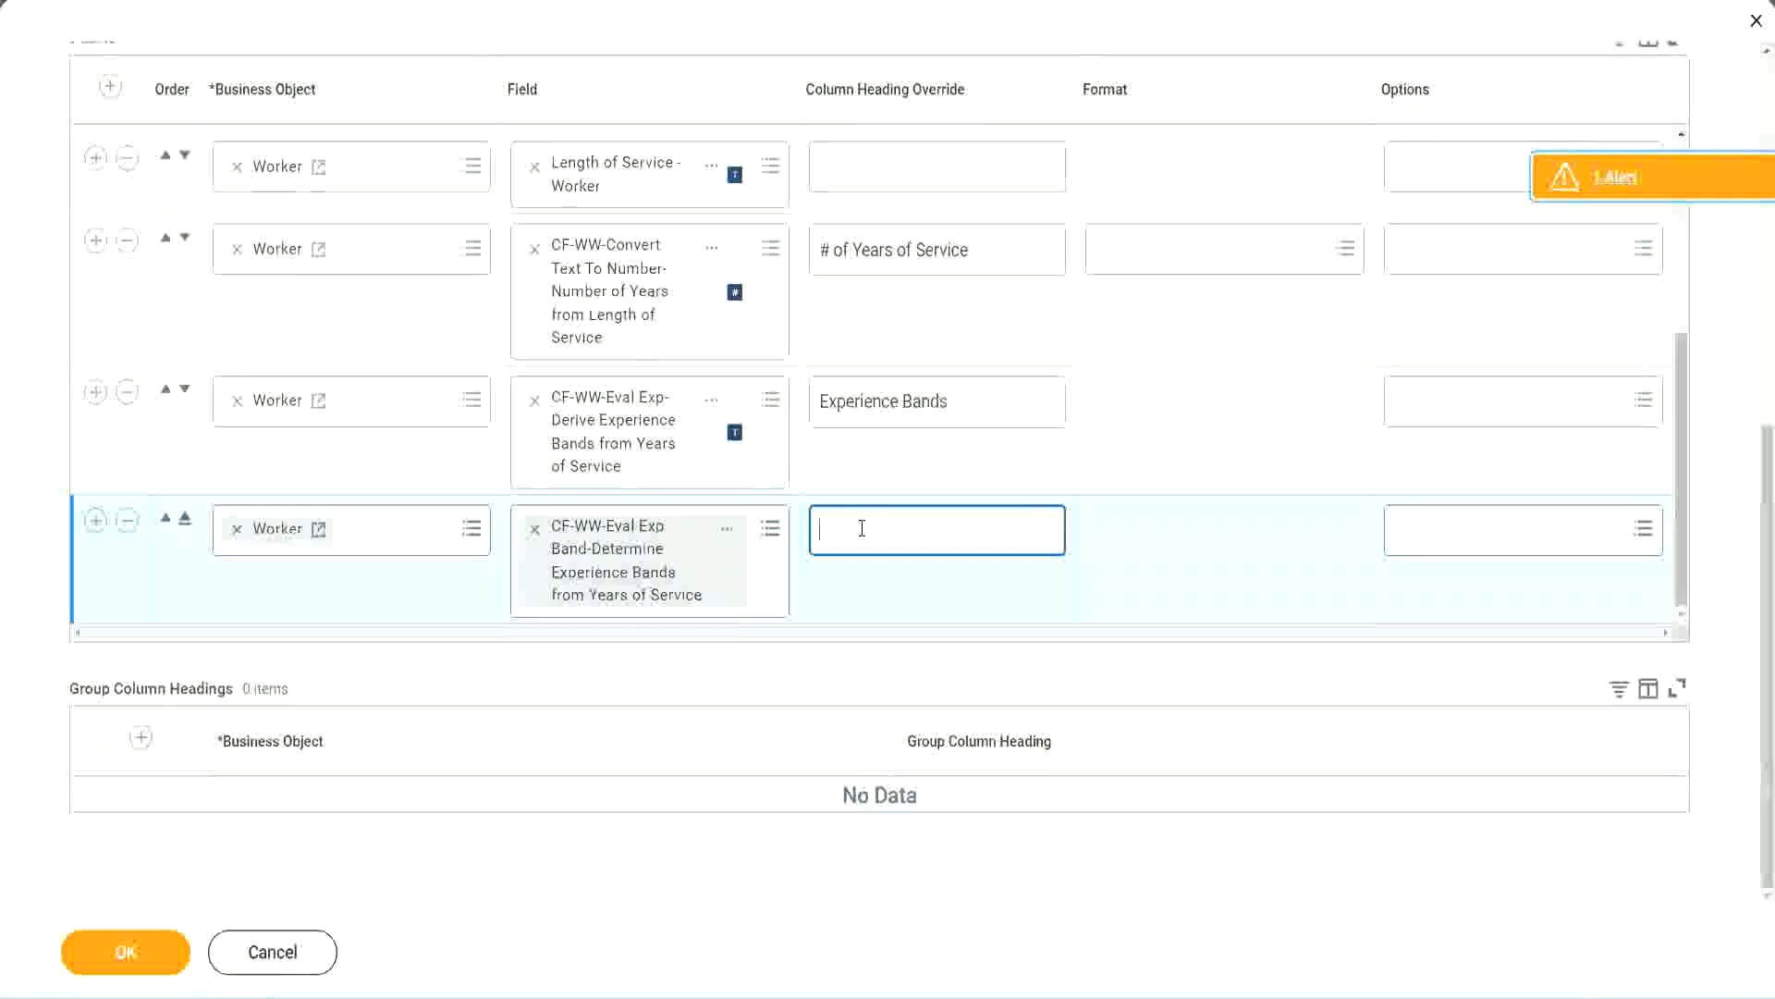
pyautogui.hotkey('ctrl', 'v')
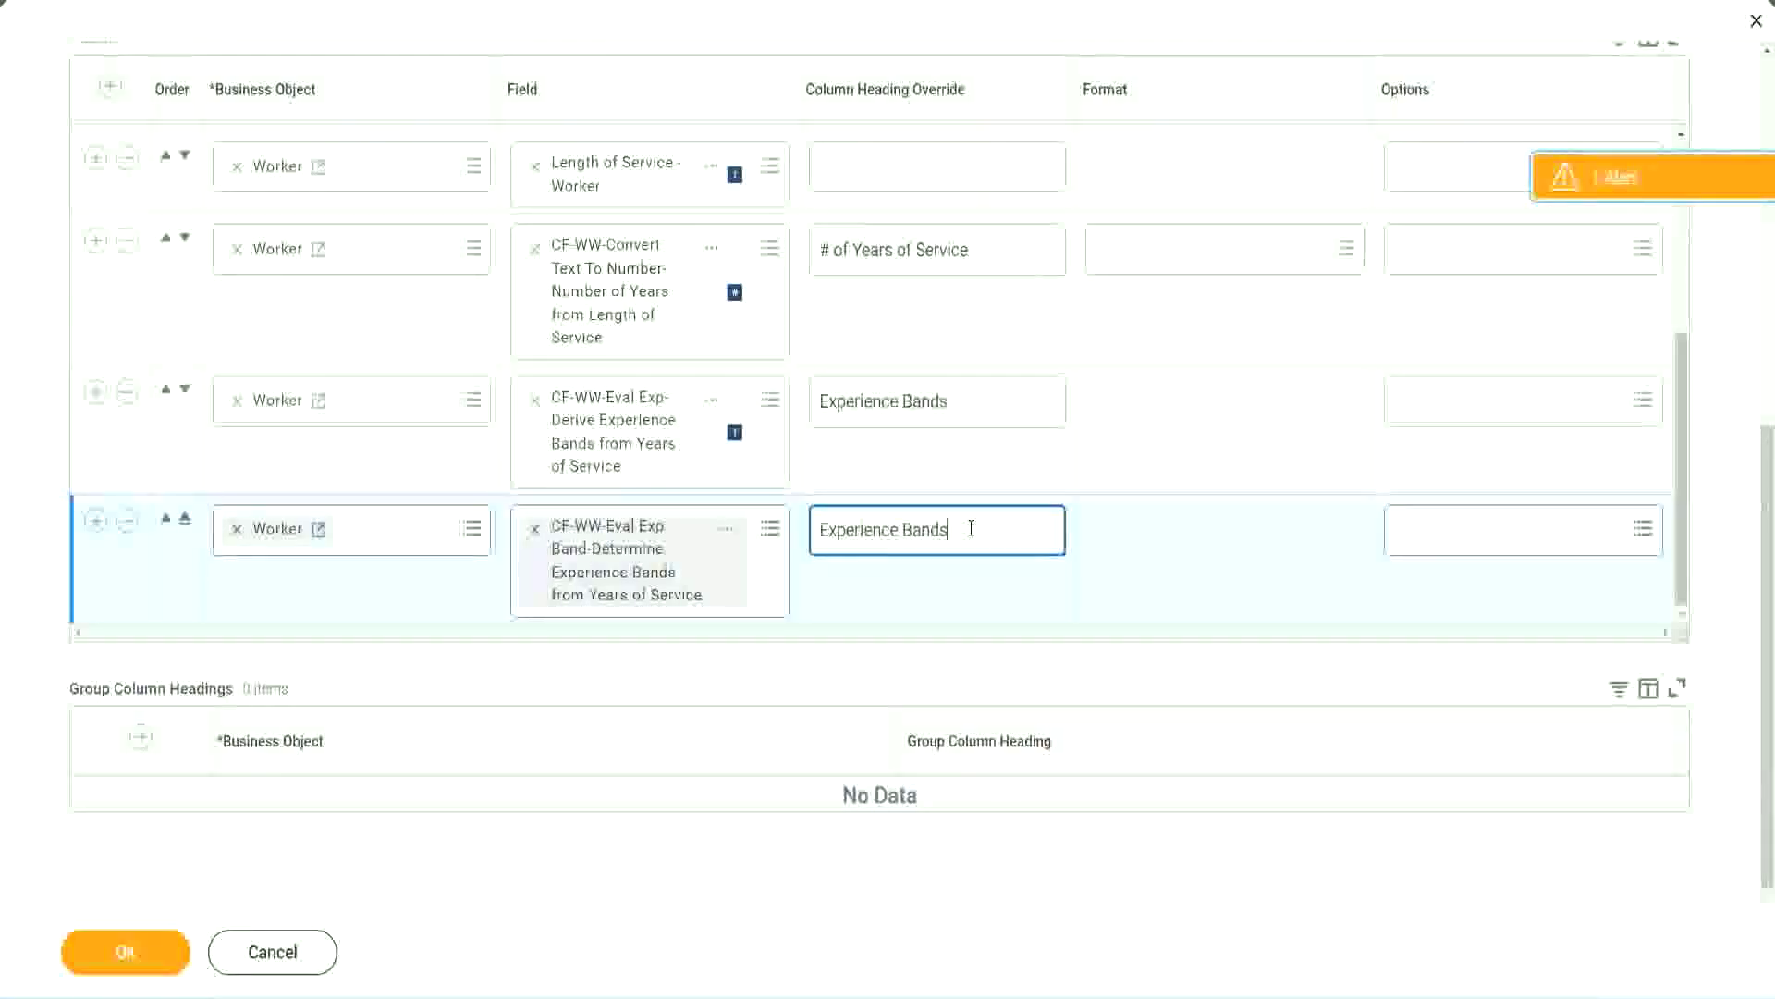
pyautogui.write('(')
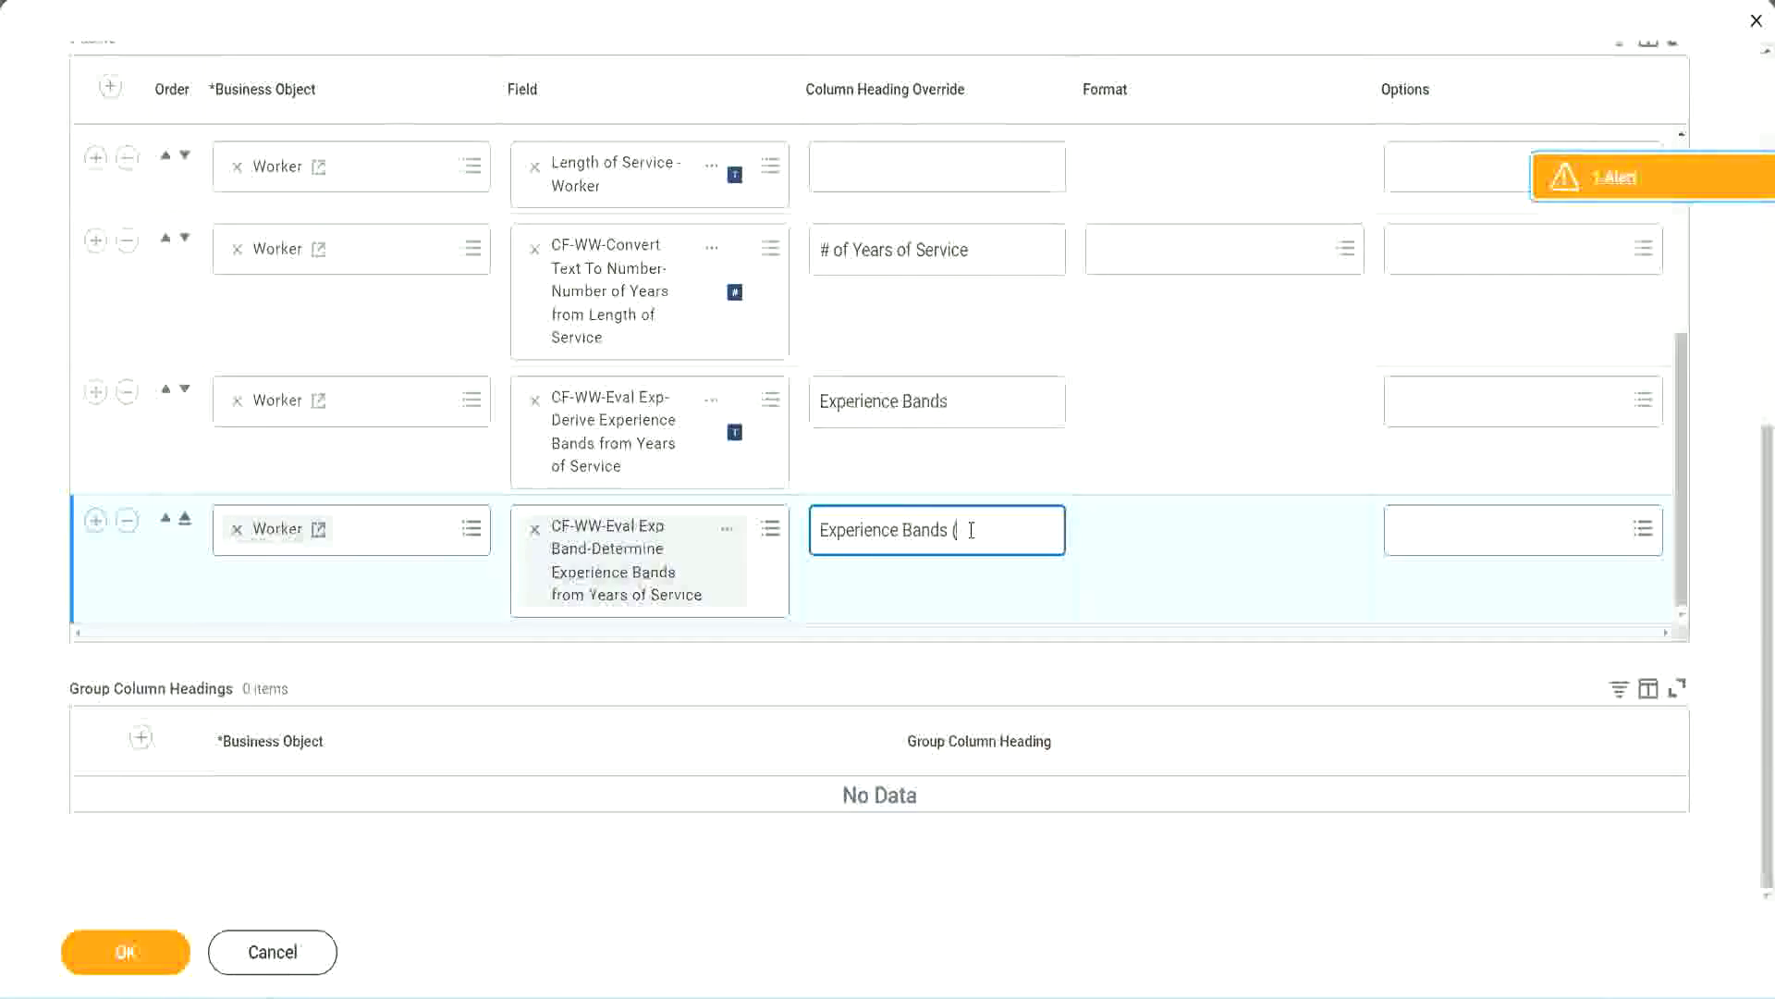
pyautogui.write('Eval Exp')
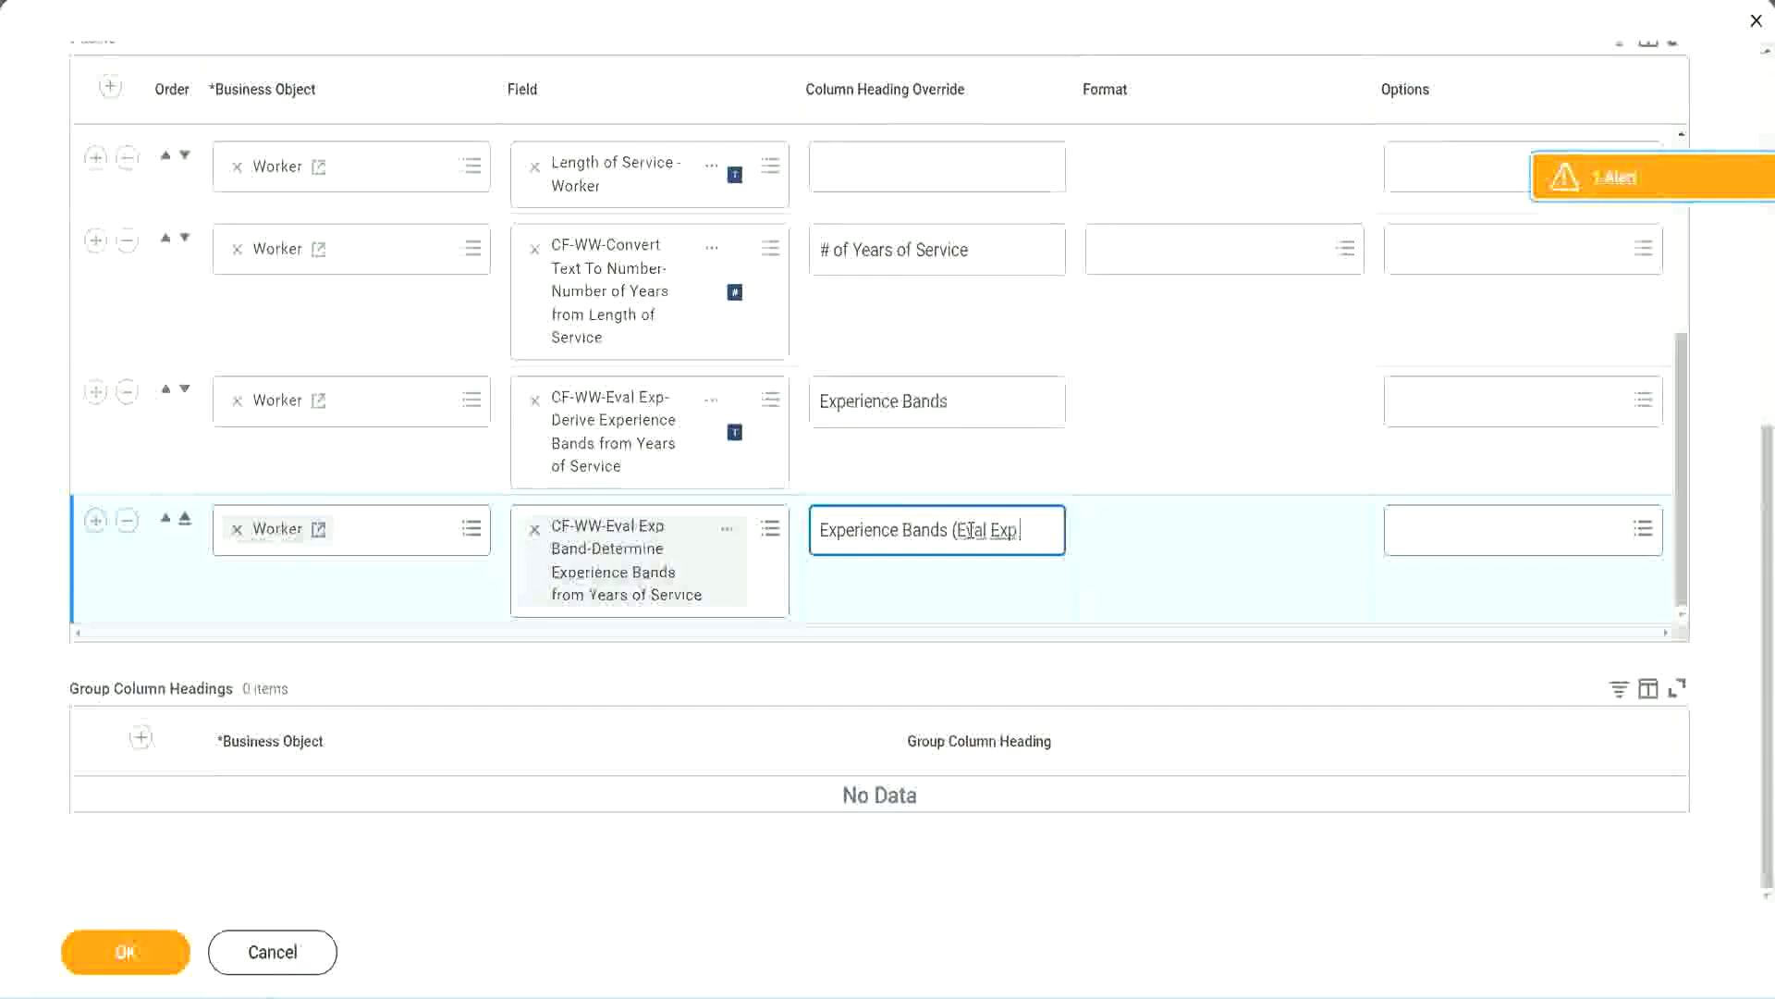
pyautogui.write(' Bands)')
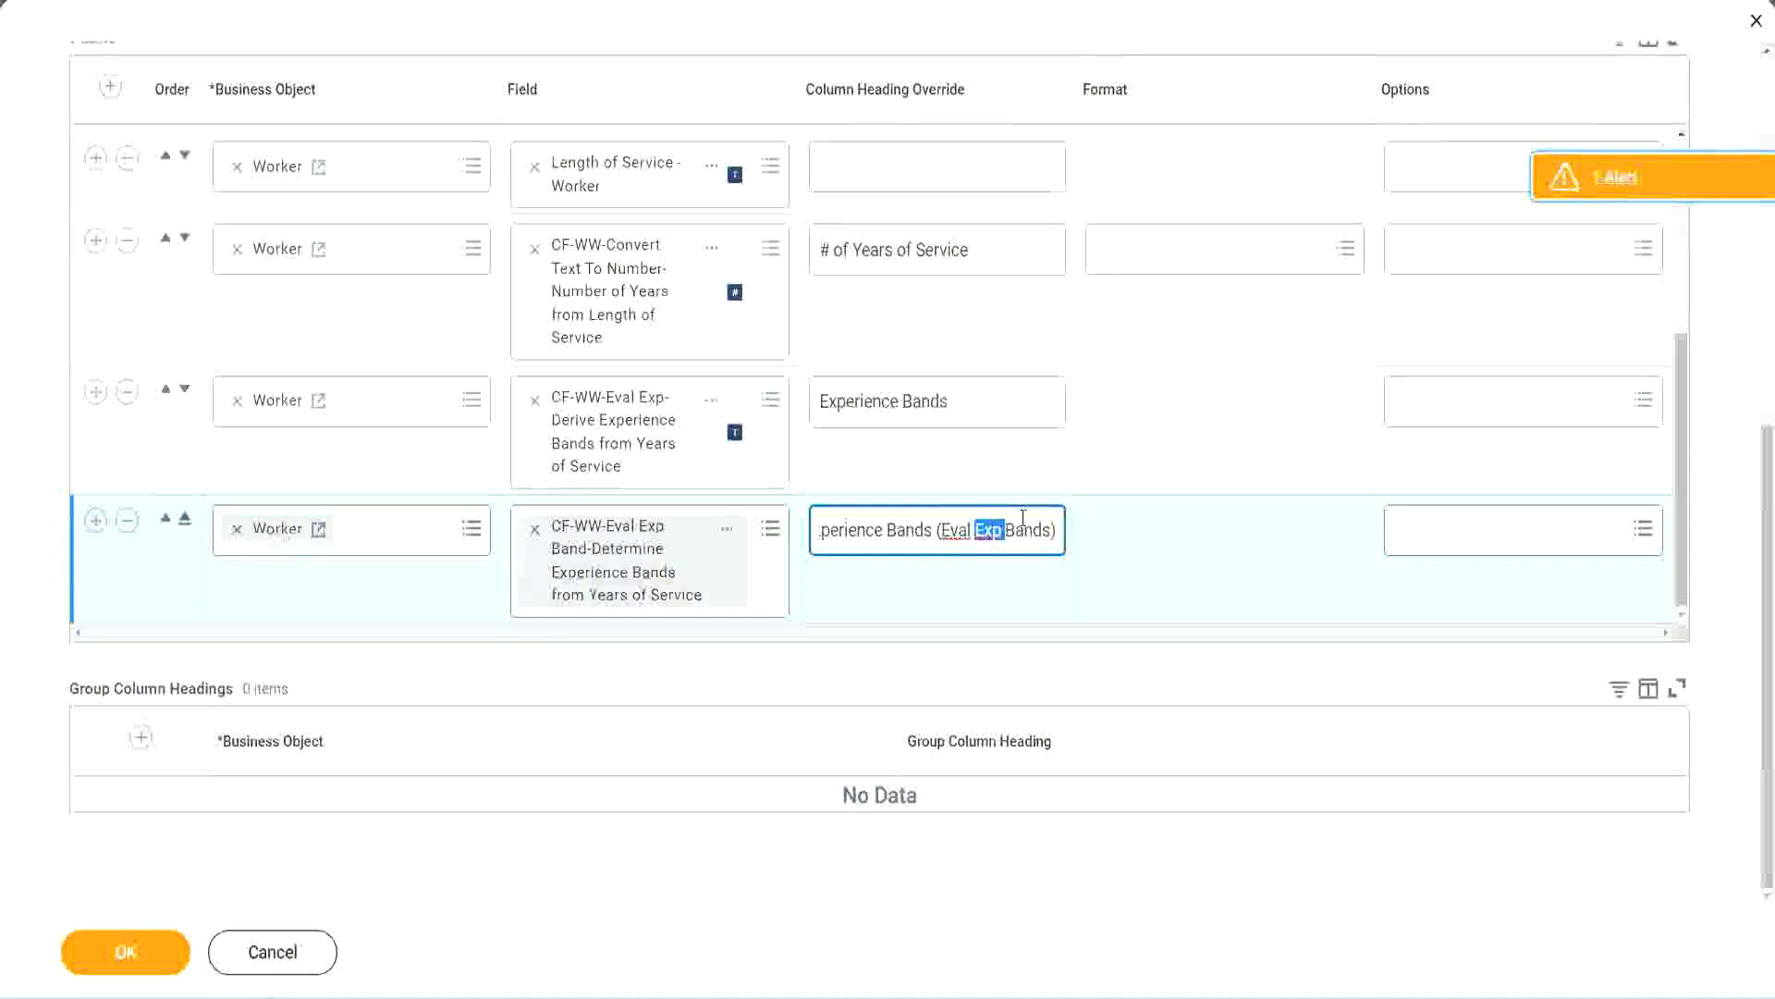
pyautogui.click(1021, 525)
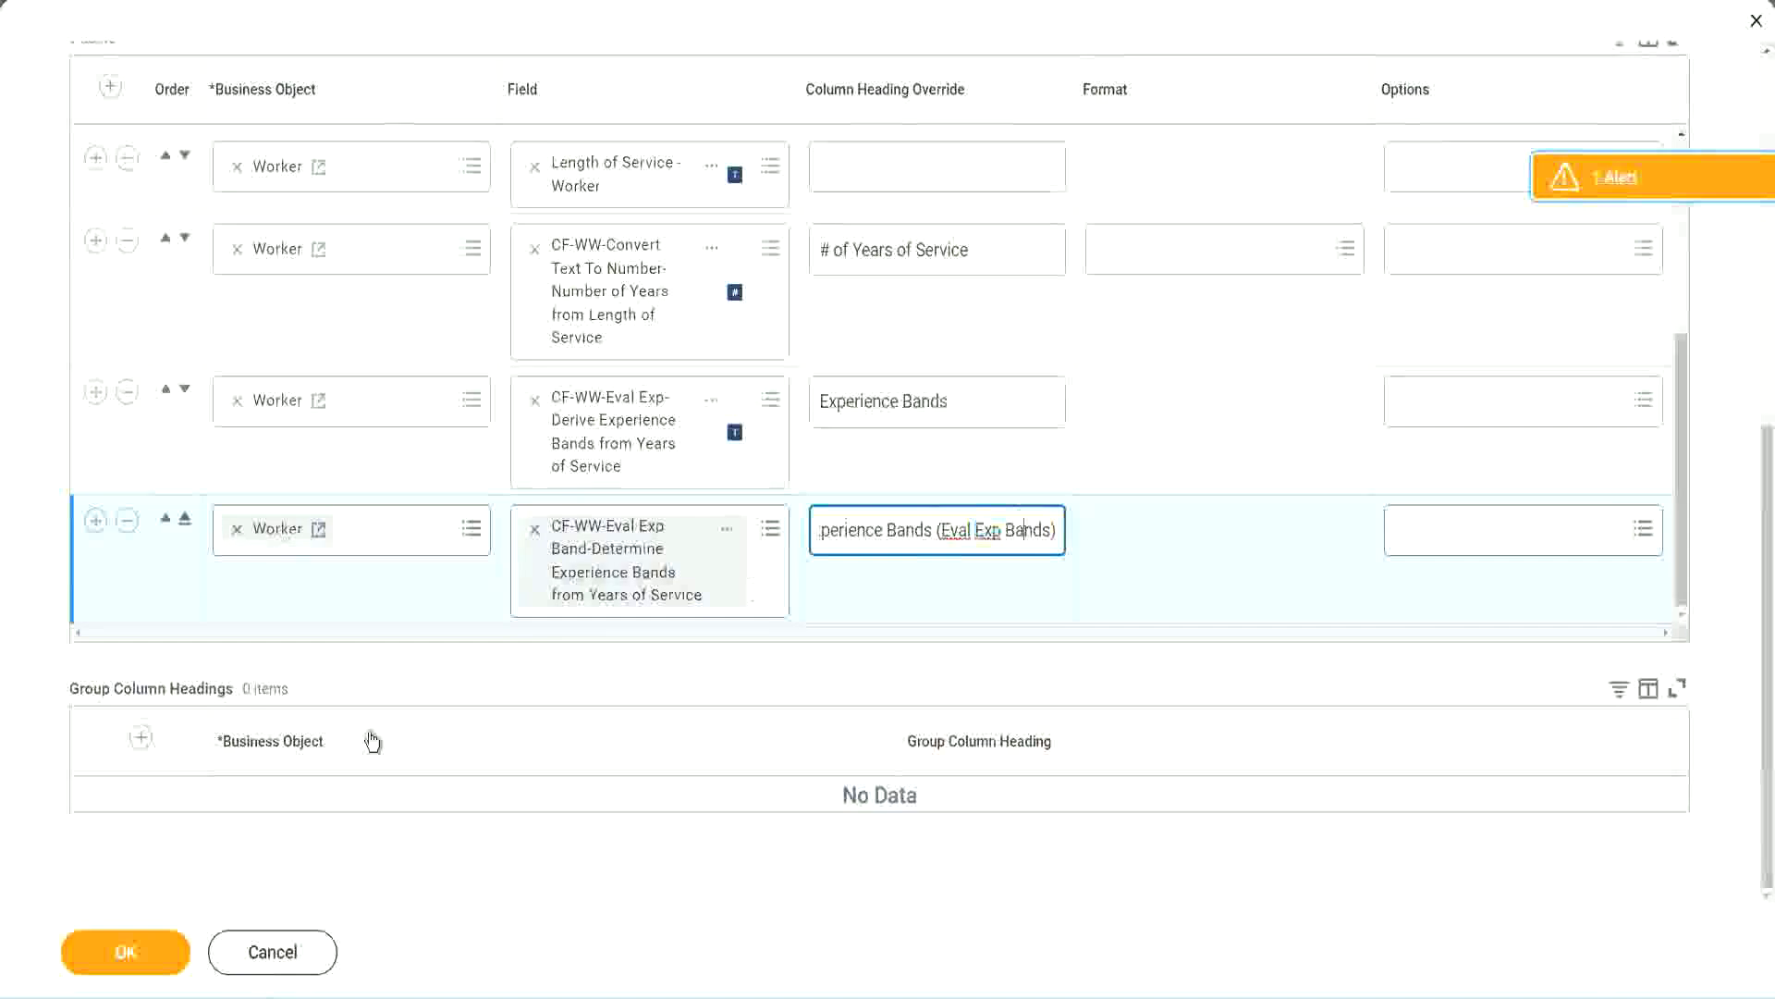
# - Save the WW Employee Details report definition and run the report
pyautogui.click(135, 958)
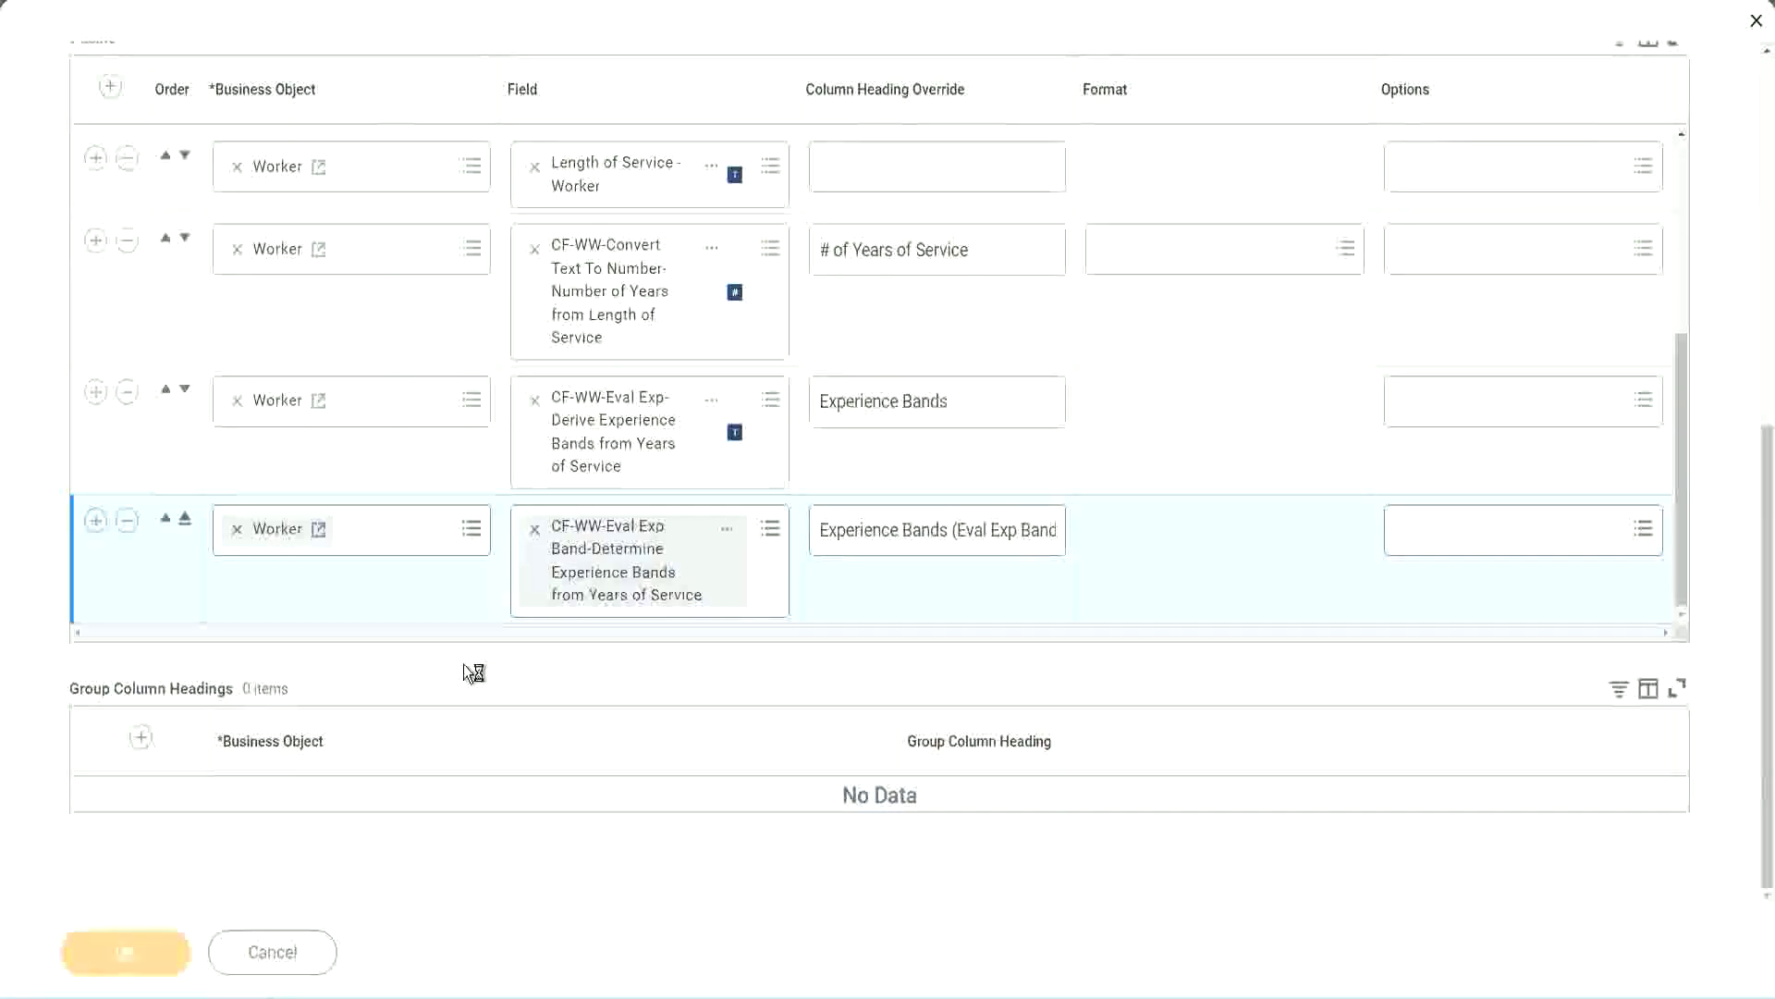
pyautogui.click(209, 940)
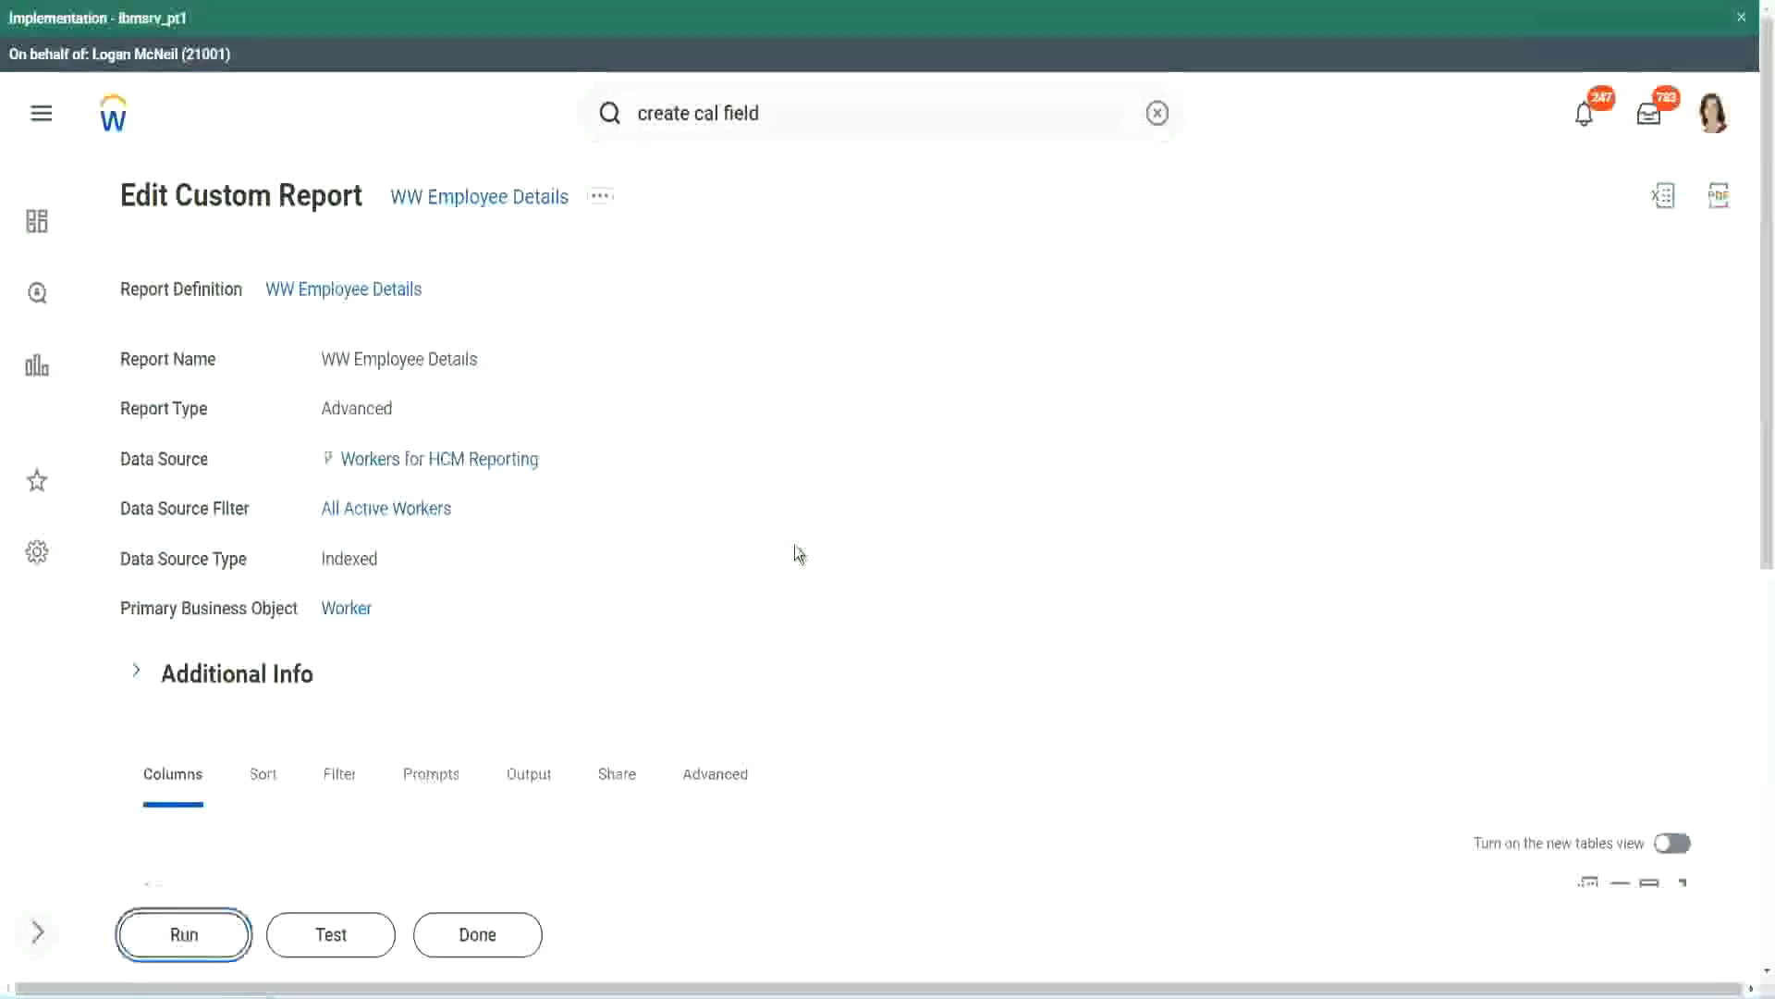